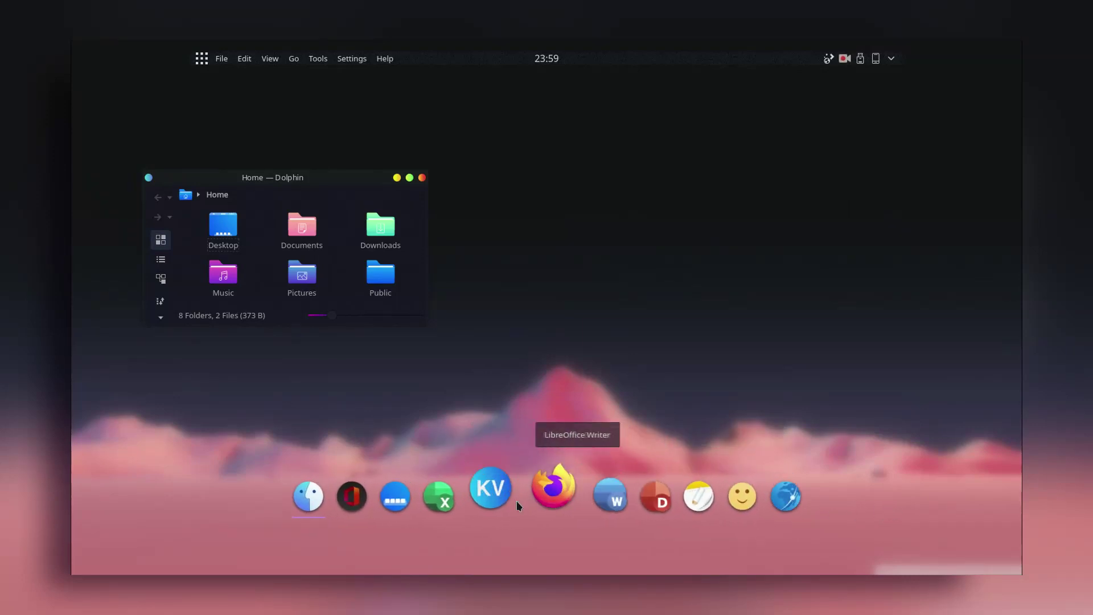
# Step: Enter Edit Dock mode for the Latte Dock and view its Appearance settings, glancing at Effects
pyautogui.rightClick(611, 499)
pyautogui.click(602, 443)
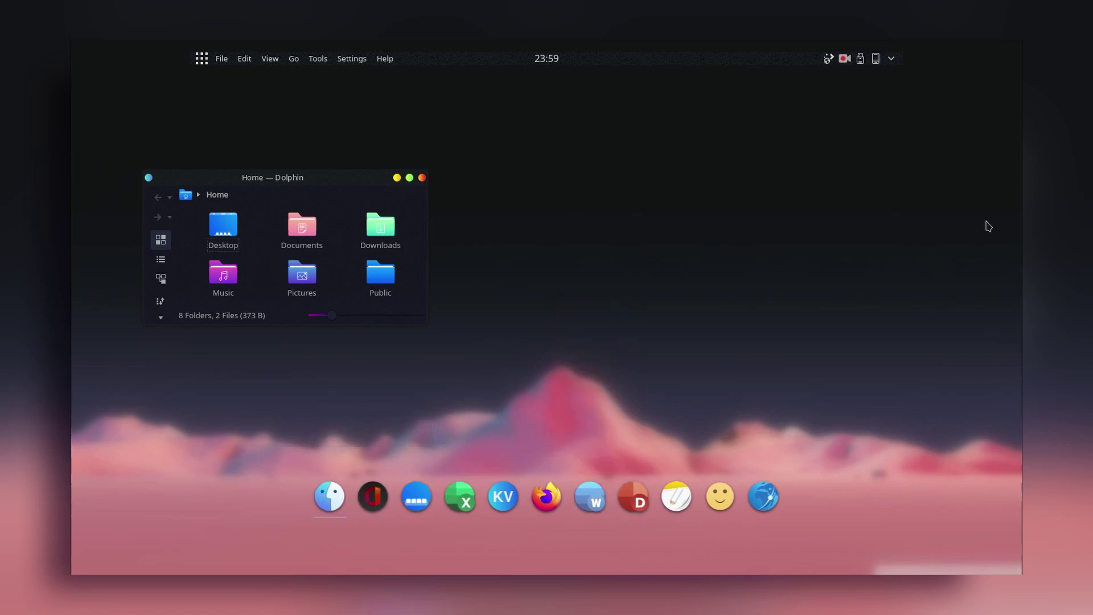
pyautogui.click(852, 135)
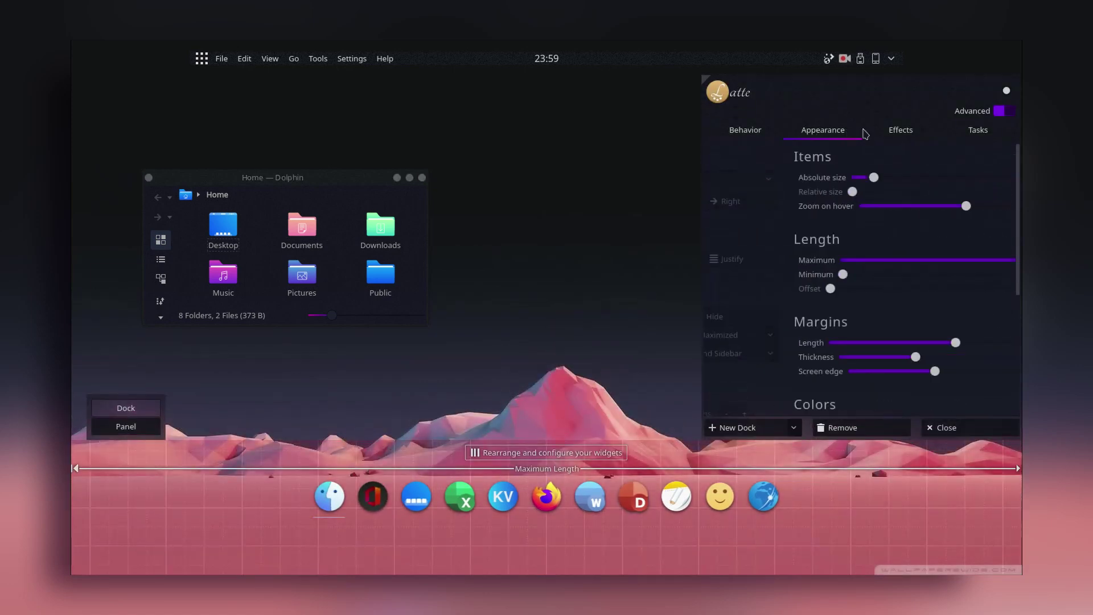
pyautogui.click(898, 131)
pyautogui.click(823, 129)
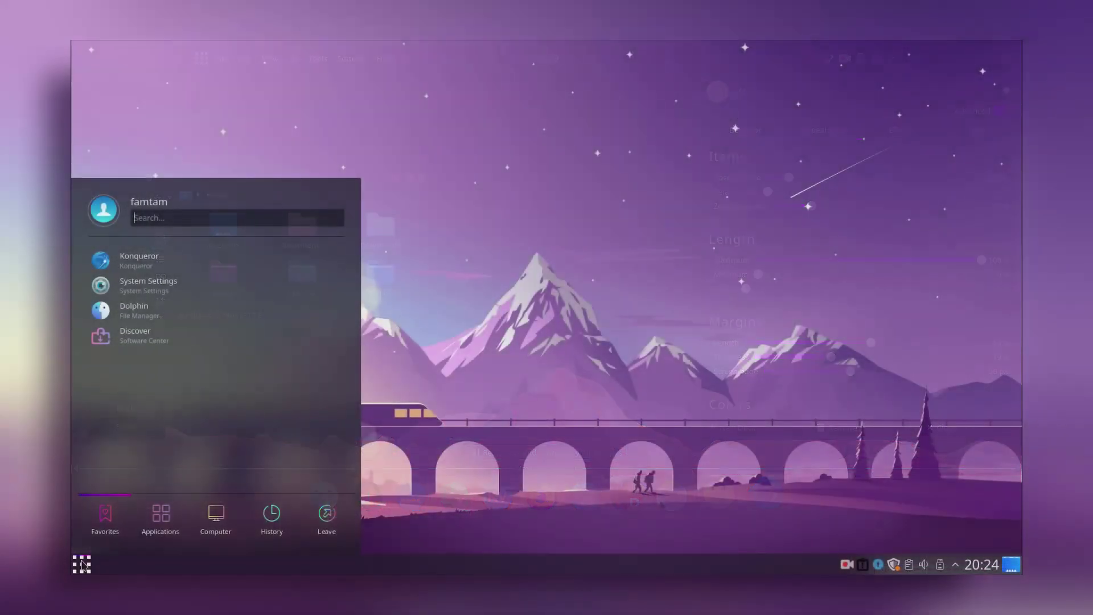
# Step: Launch Konsole and run sudo apt install latte-dock
pyautogui.write('term')
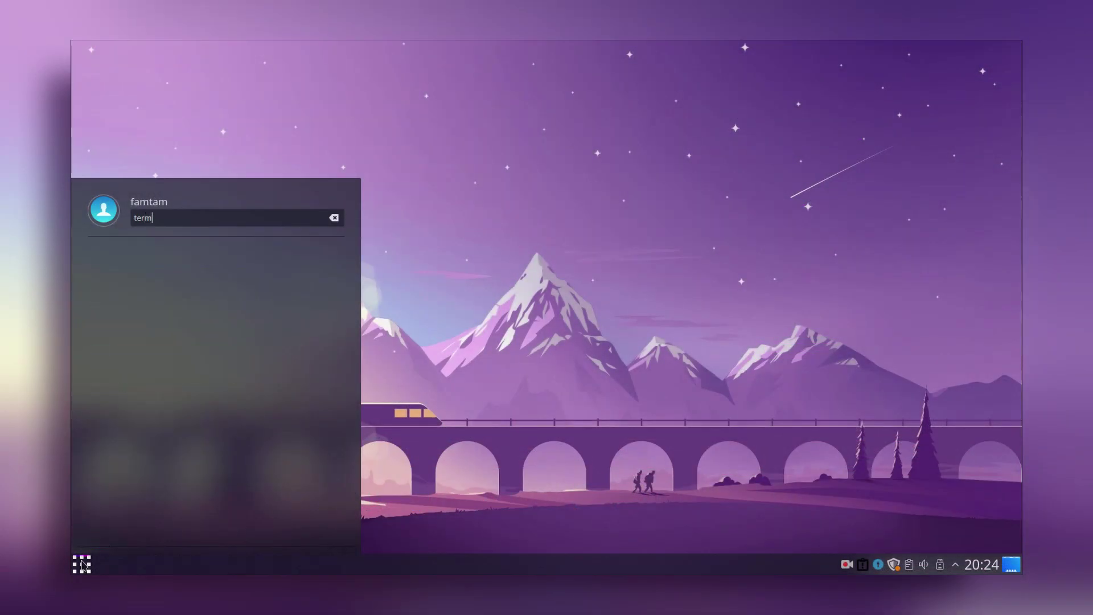
pyautogui.press('Return')
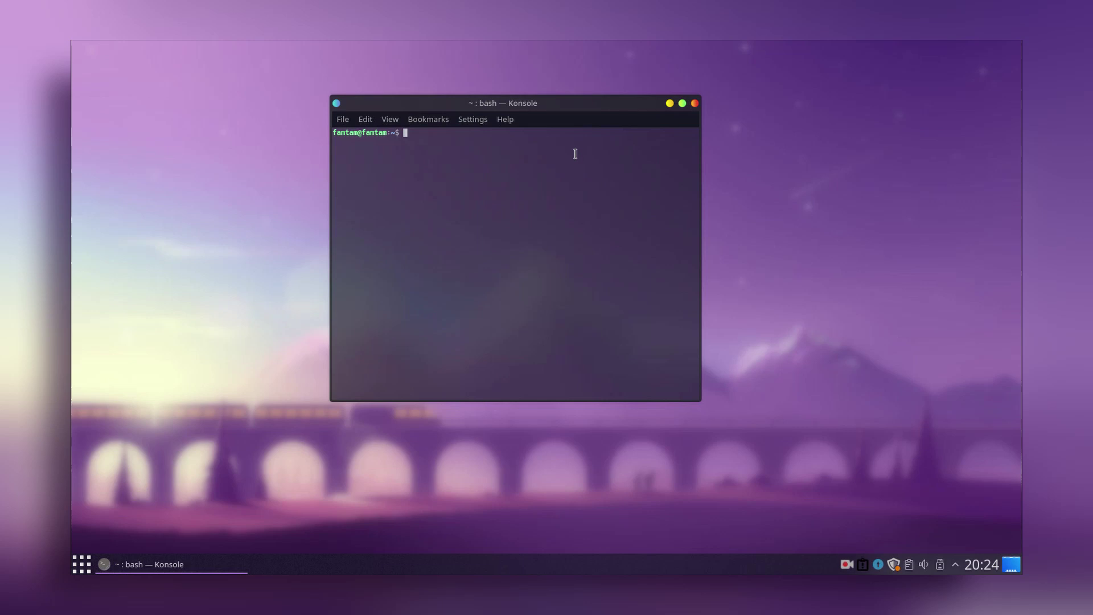
pyautogui.write('sudo apt install latte-dock')
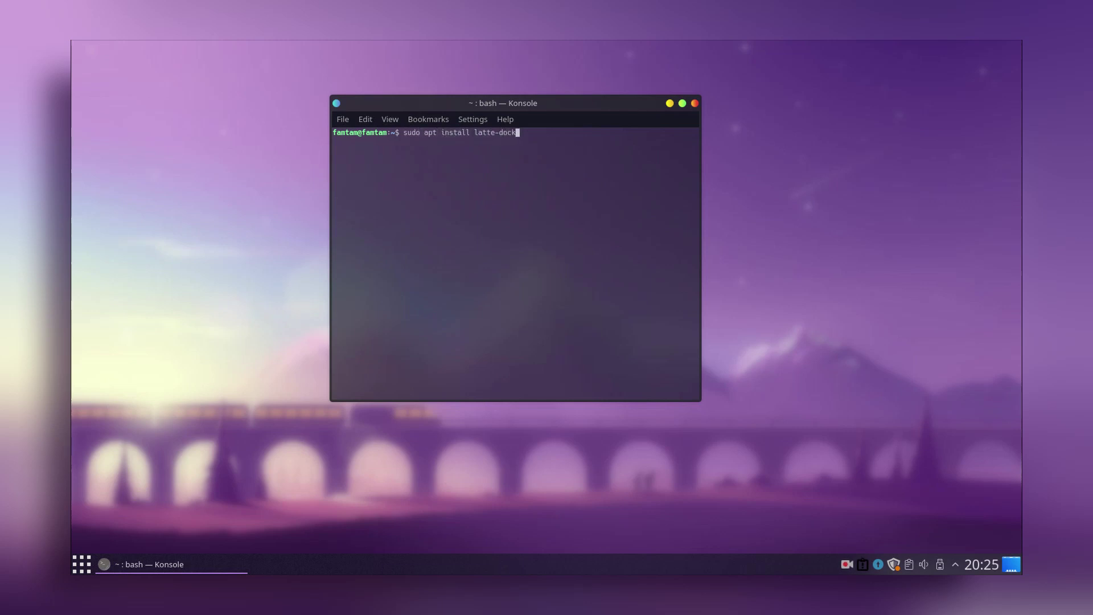
pyautogui.press('Return')
pyautogui.hotkey('ctrl', 'c')
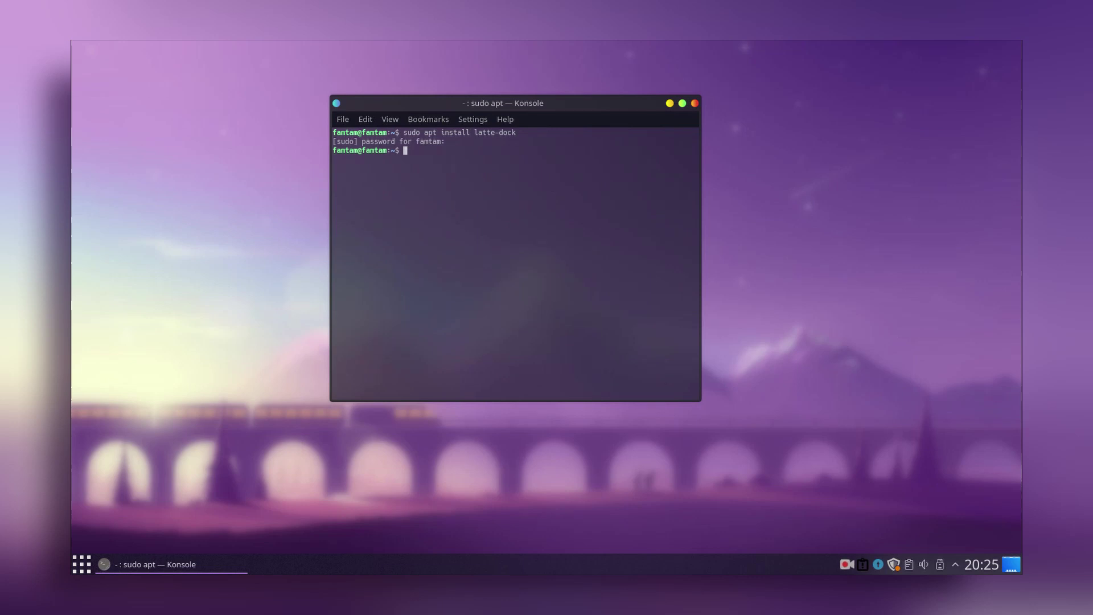
# Step: Clear the terminal output and close the Konsole window
pyautogui.write('clear')
pyautogui.press('Return')
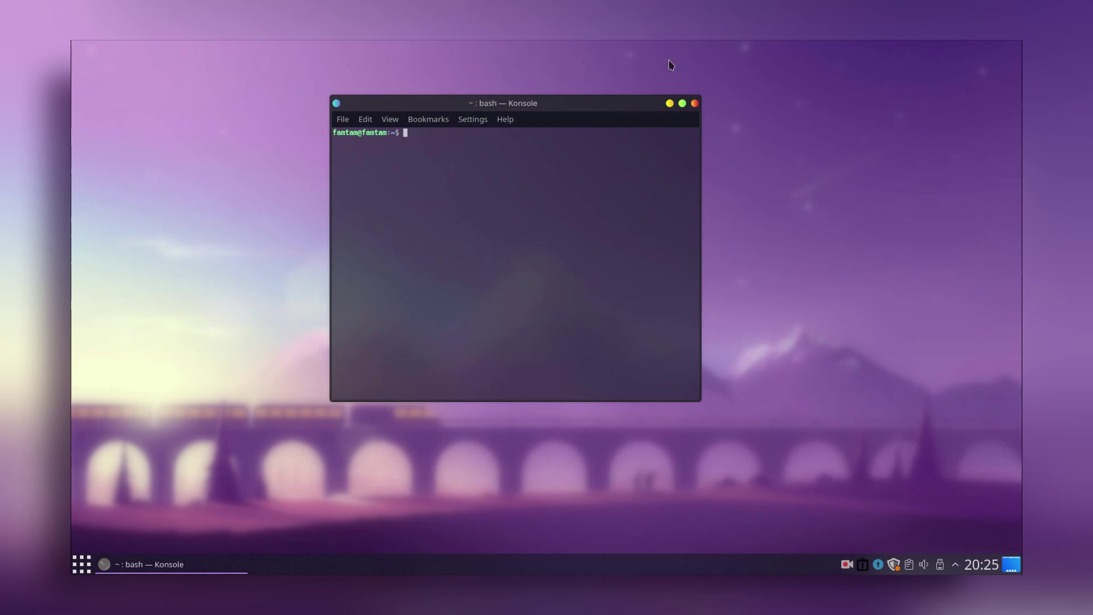
pyautogui.click(695, 104)
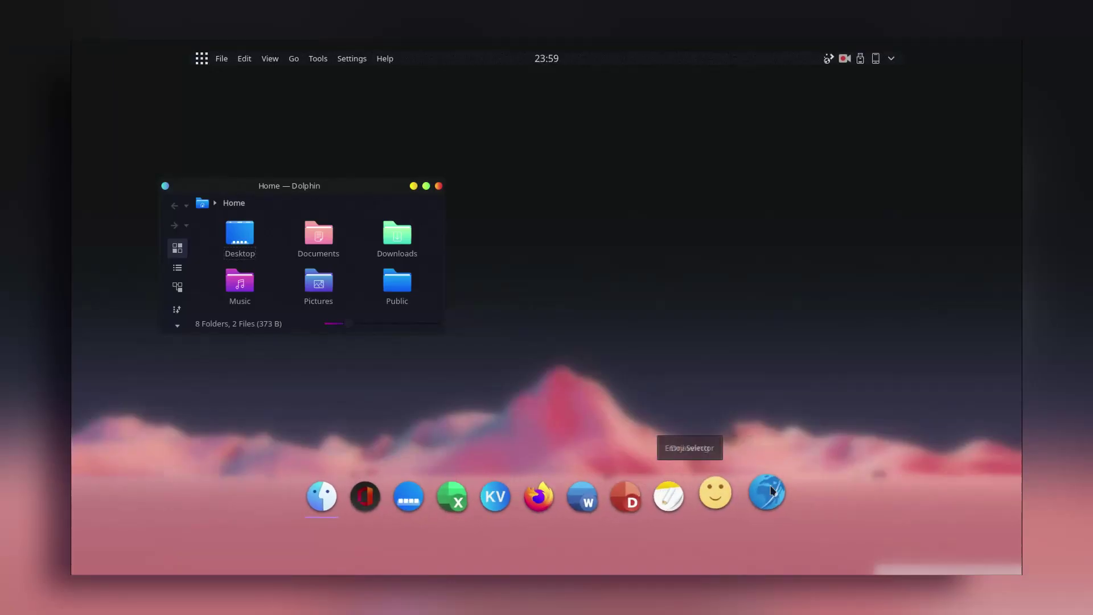
pyautogui.click(830, 251)
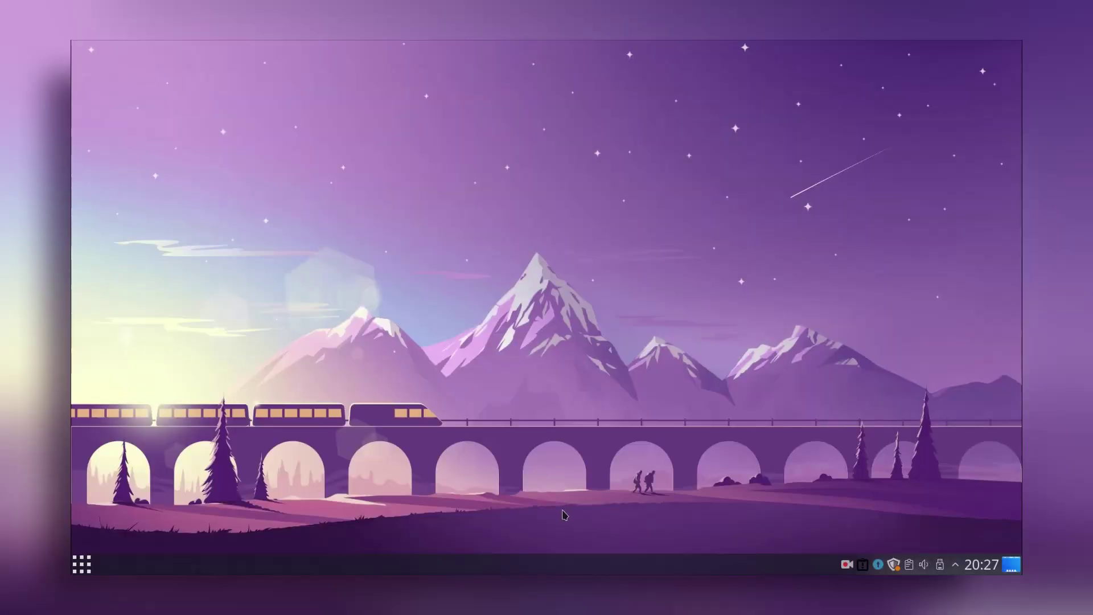
# Step: Launch Firefox, Google 'latte dock', and open the KDE/latte-dock GitHub result
pyautogui.click(83, 565)
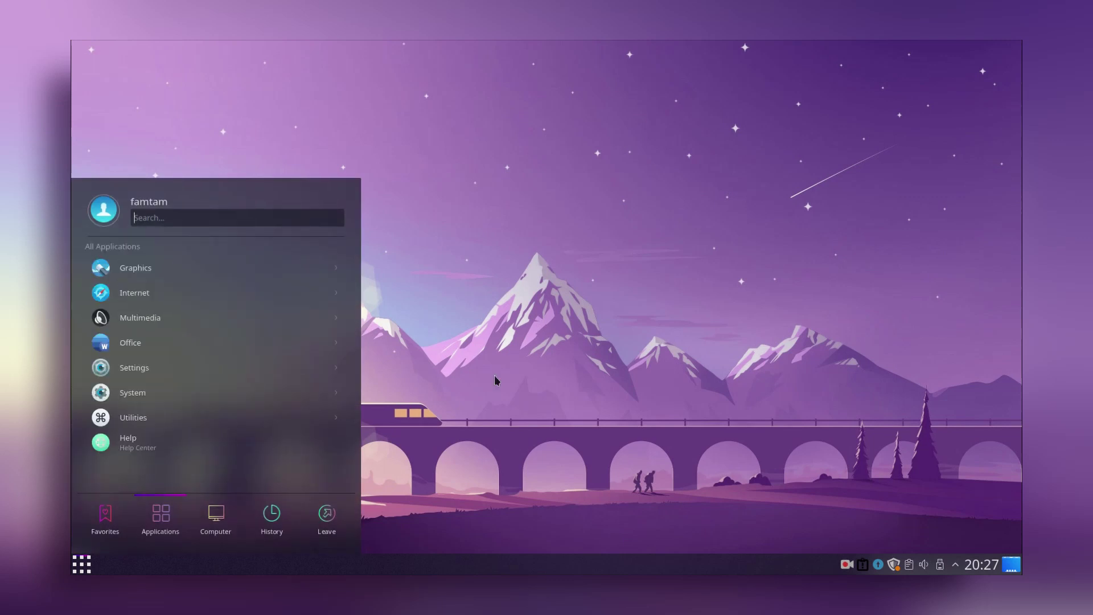
pyautogui.write('fire')
pyautogui.press('Return')
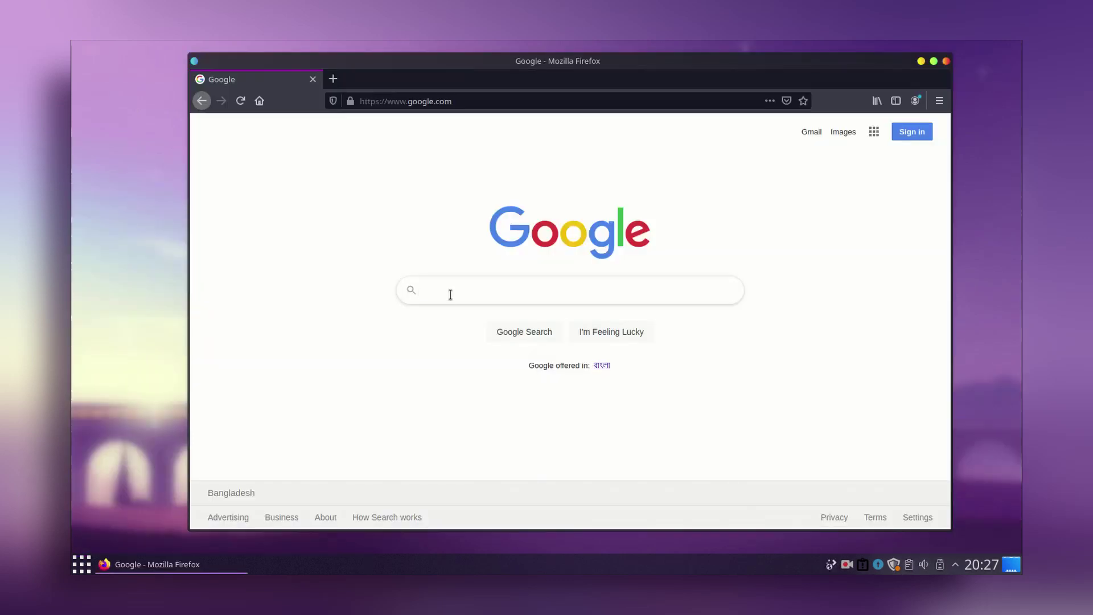
pyautogui.write('latte ')
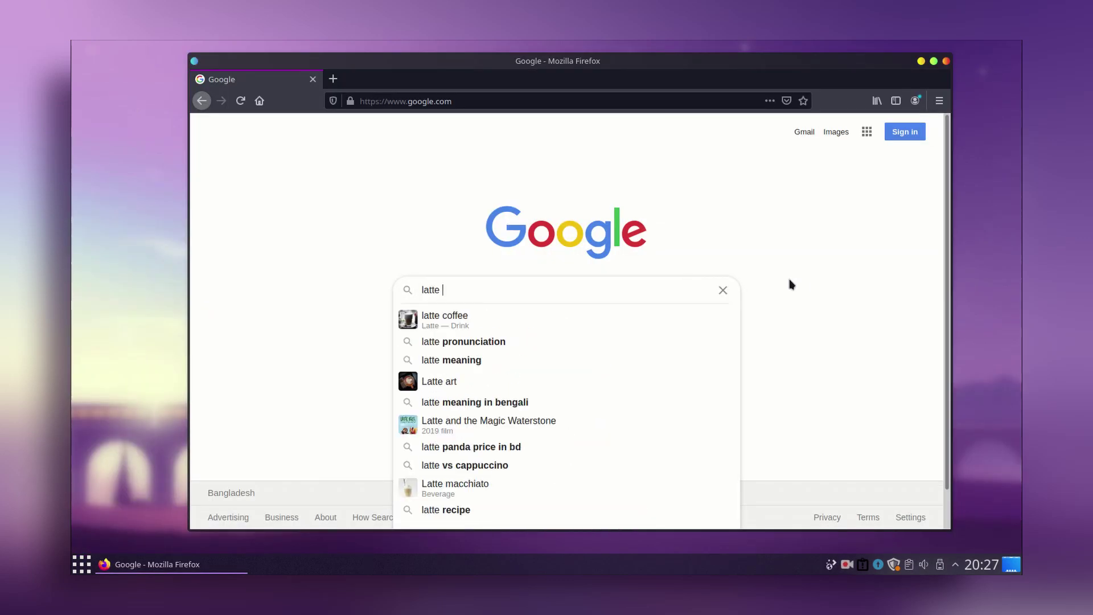
pyautogui.write('dock')
pyautogui.press('Return')
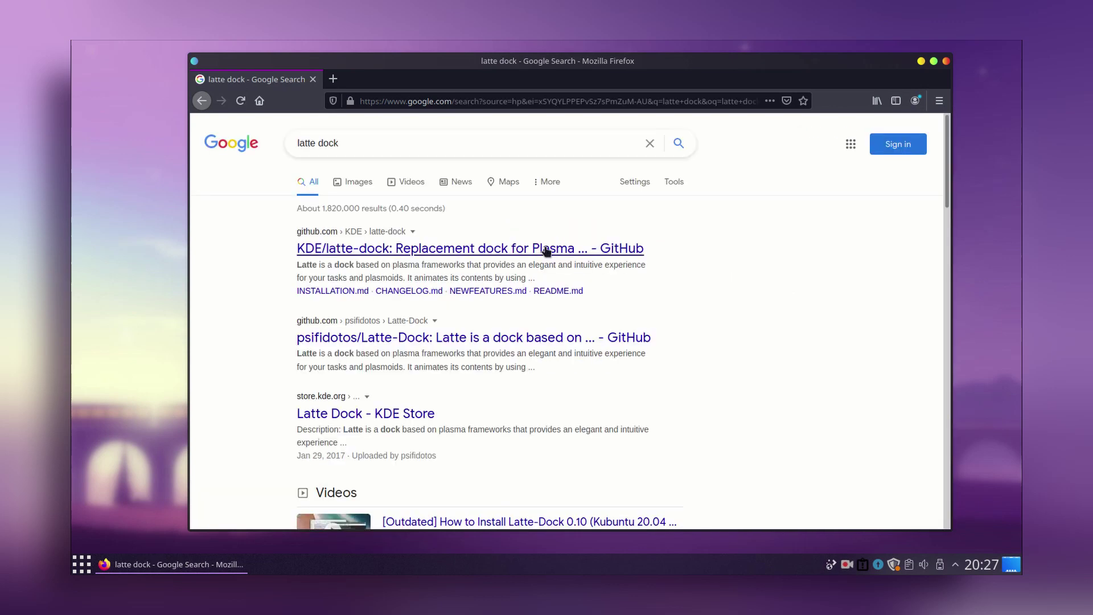
pyautogui.click(547, 251)
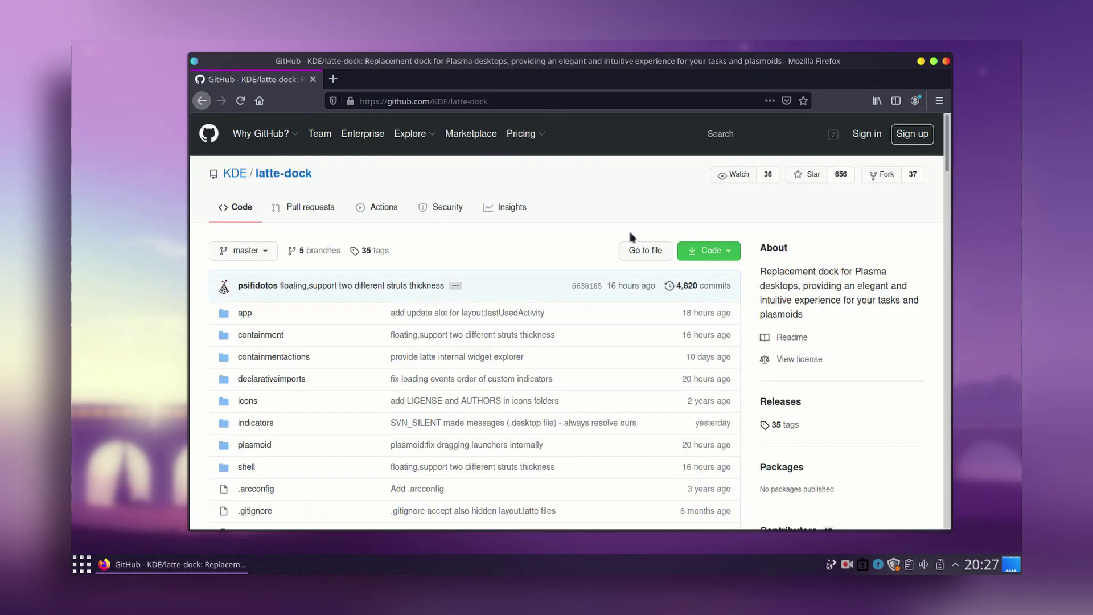
# Step: Download the repository as latte-dock-master.zip via Code > Download ZIP
pyautogui.click(701, 251)
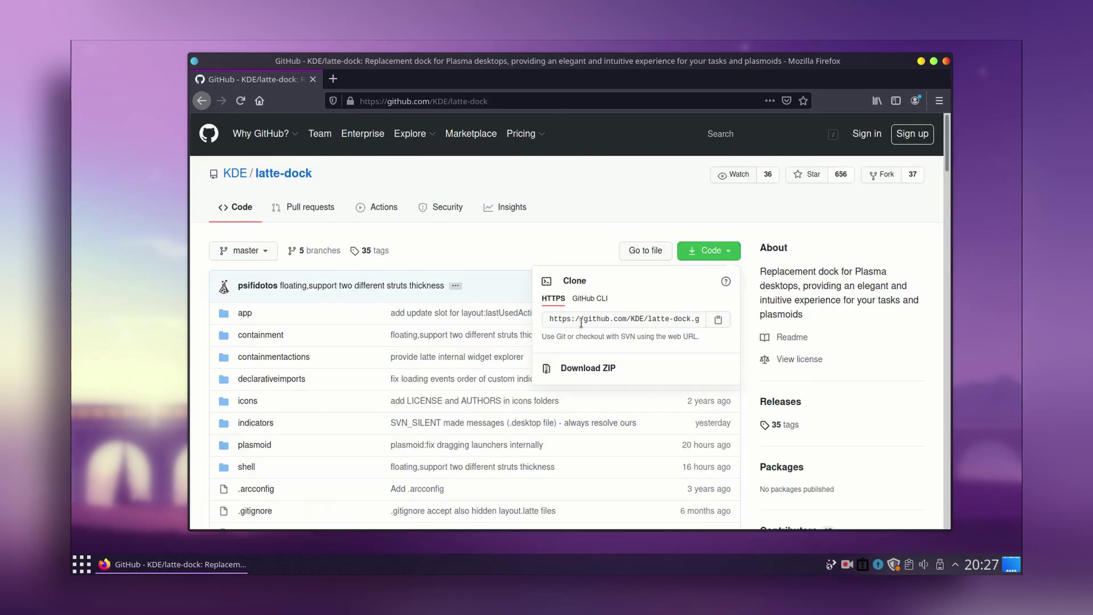
pyautogui.click(602, 371)
pyautogui.click(476, 315)
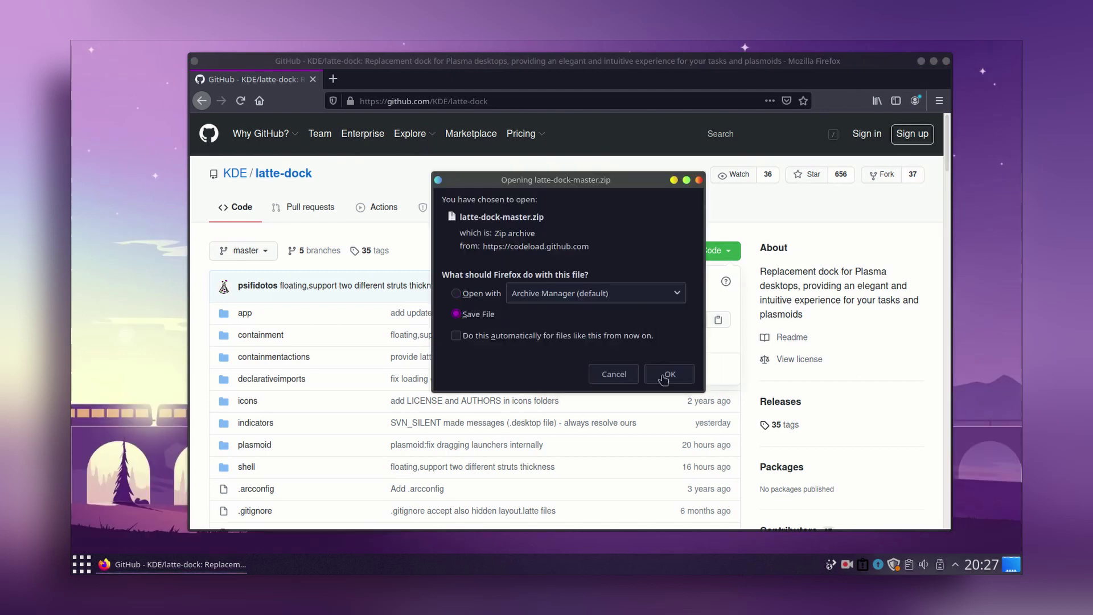
pyautogui.click(664, 374)
pyautogui.click(579, 193)
# Step: Open the installation instructions, select the first Kubuntu add-apt-repository command, and minimise Firefox
pyautogui.scroll(-10, 556, 273)
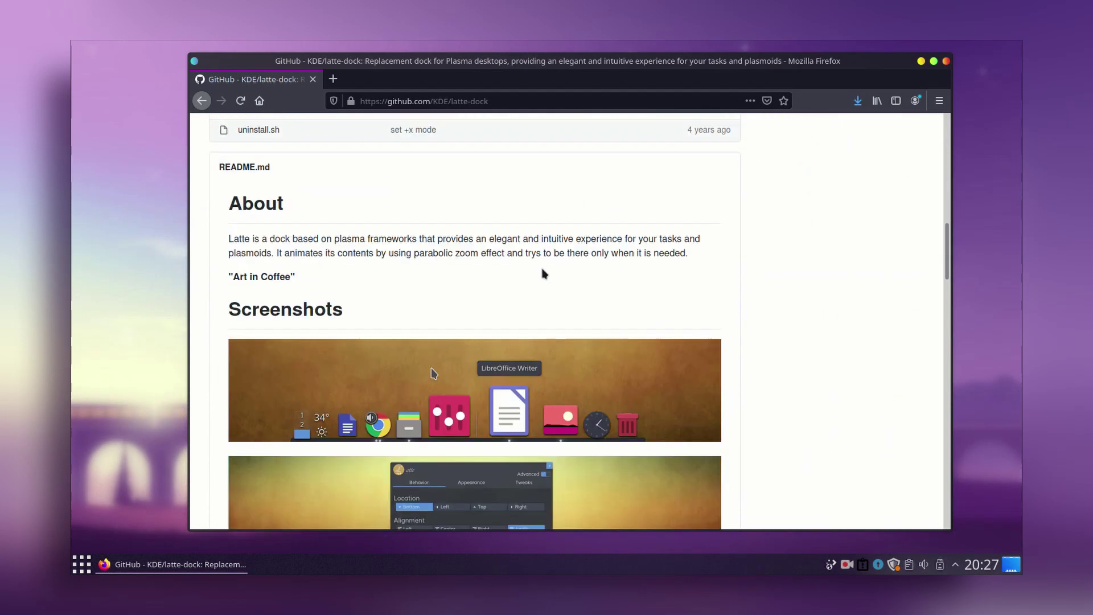
pyautogui.moveTo(946, 253); pyautogui.dragTo(940, 480)
pyautogui.click(310, 337)
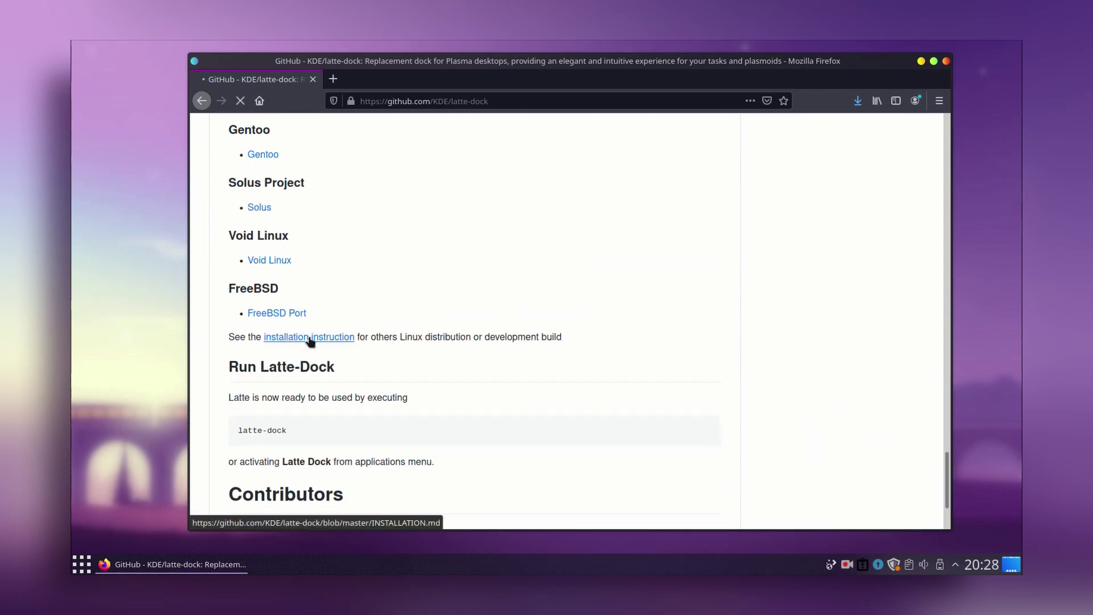
pyautogui.scroll(-3, 446, 334)
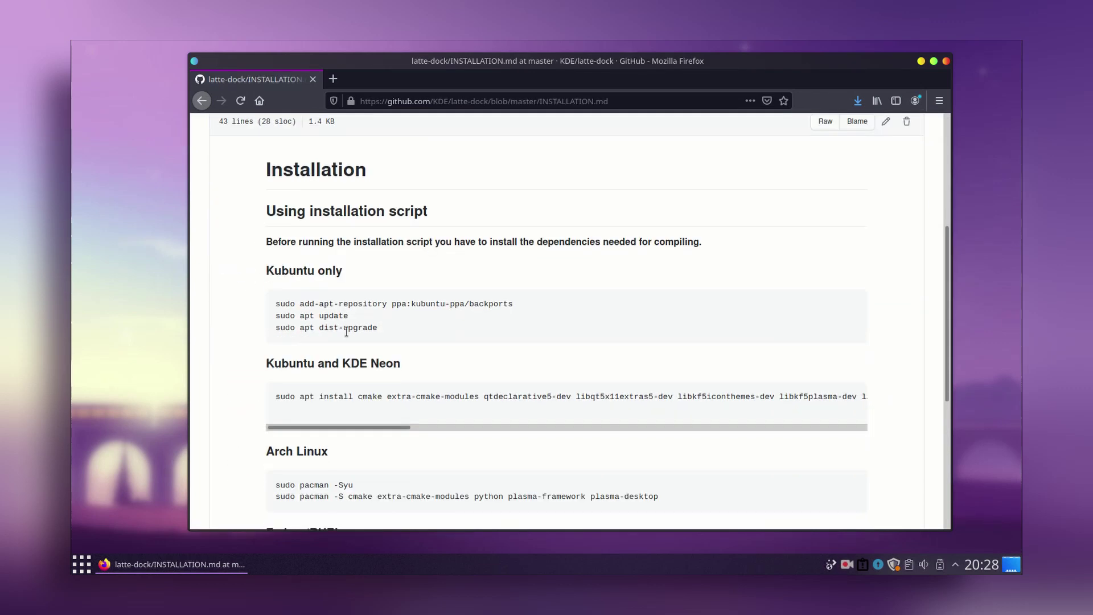
pyautogui.scroll(-1, 464, 297)
pyautogui.tripleClick(388, 270)
pyautogui.hotkey('ctrl', 'c')
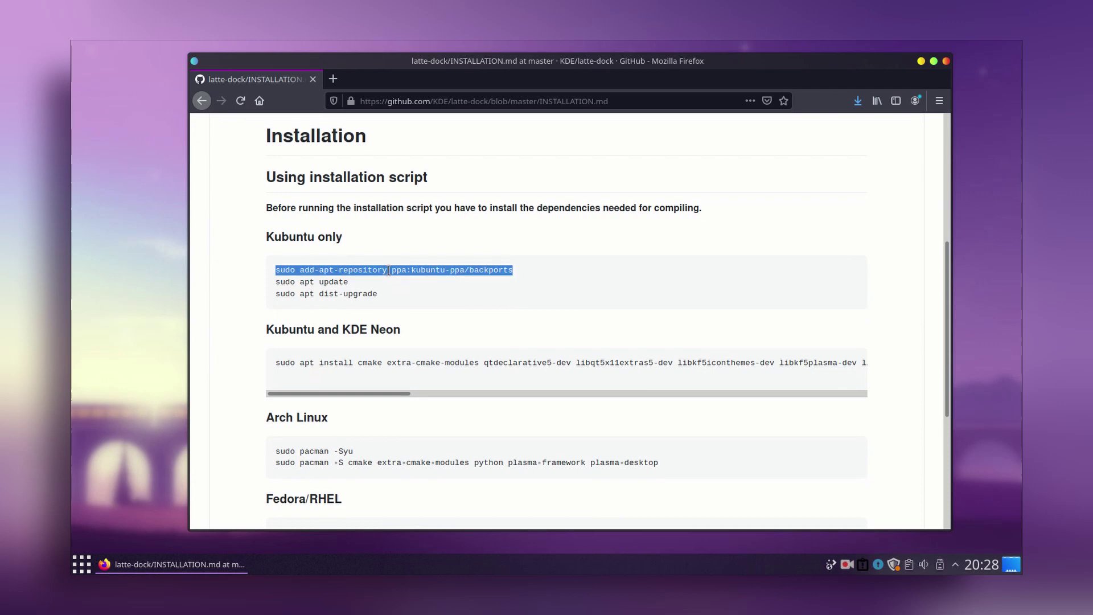
pyautogui.click(921, 61)
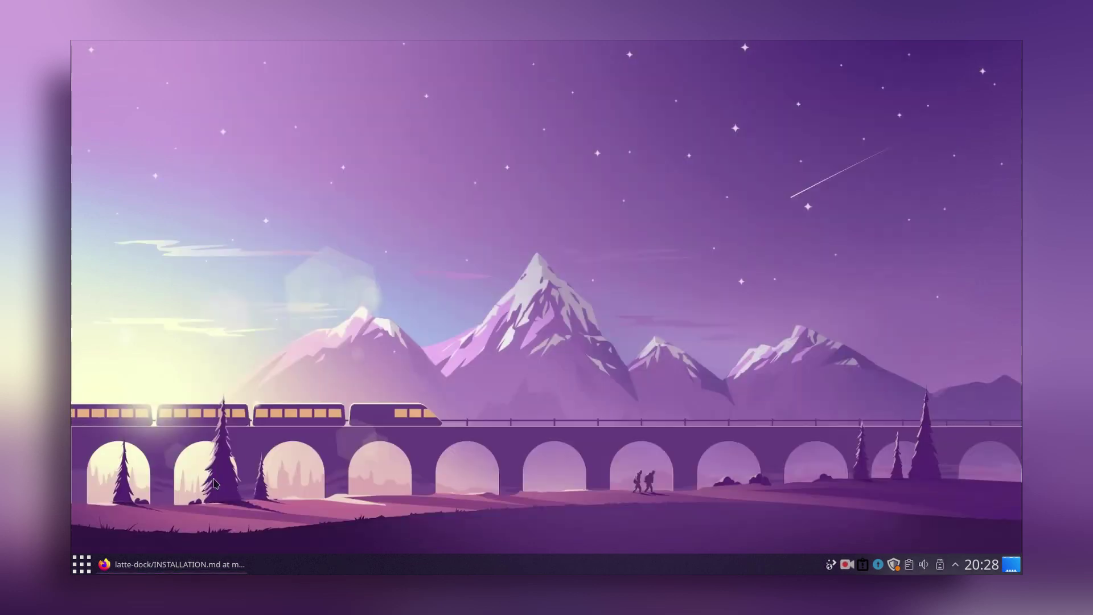
# Step: In a new terminal, run the pasted add-apt-repository ppa:kubuntu-ppa/backports command with the sudo password
pyautogui.click(81, 565)
pyautogui.hotkey('ctrl', 'alt', 't')
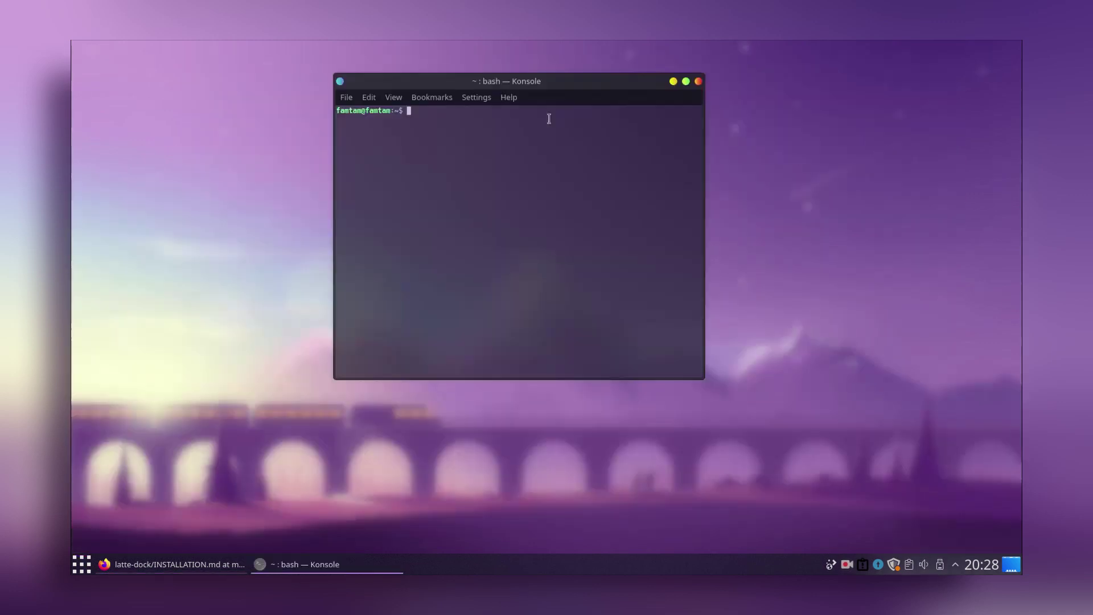
pyautogui.hotkey('ctrl', 'shift', 'v')
pyautogui.press('Return')
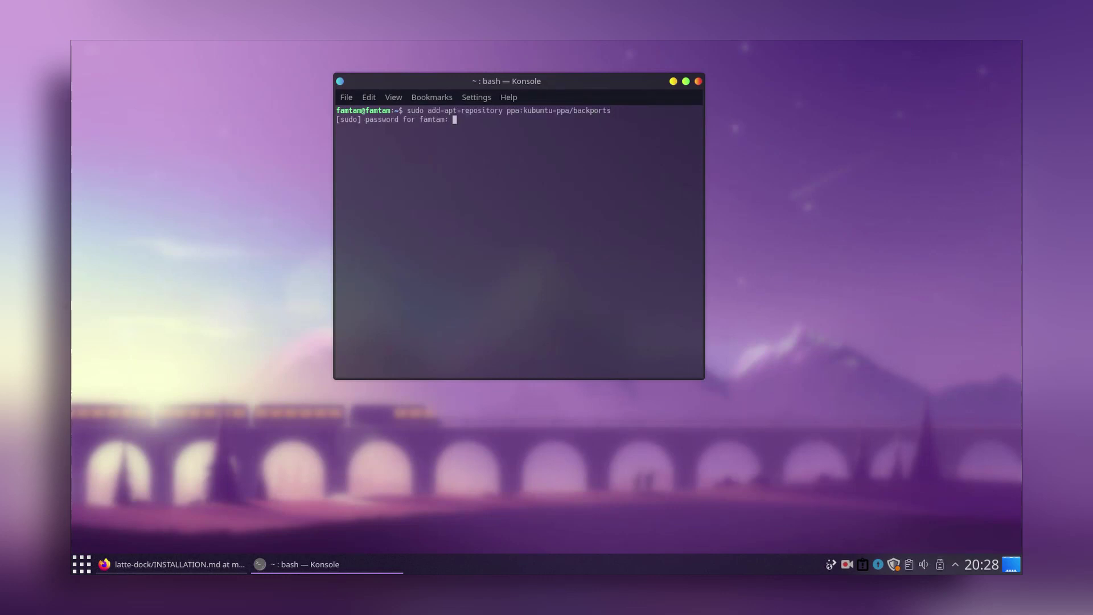
pyautogui.press('Return')
pyautogui.press('Return')
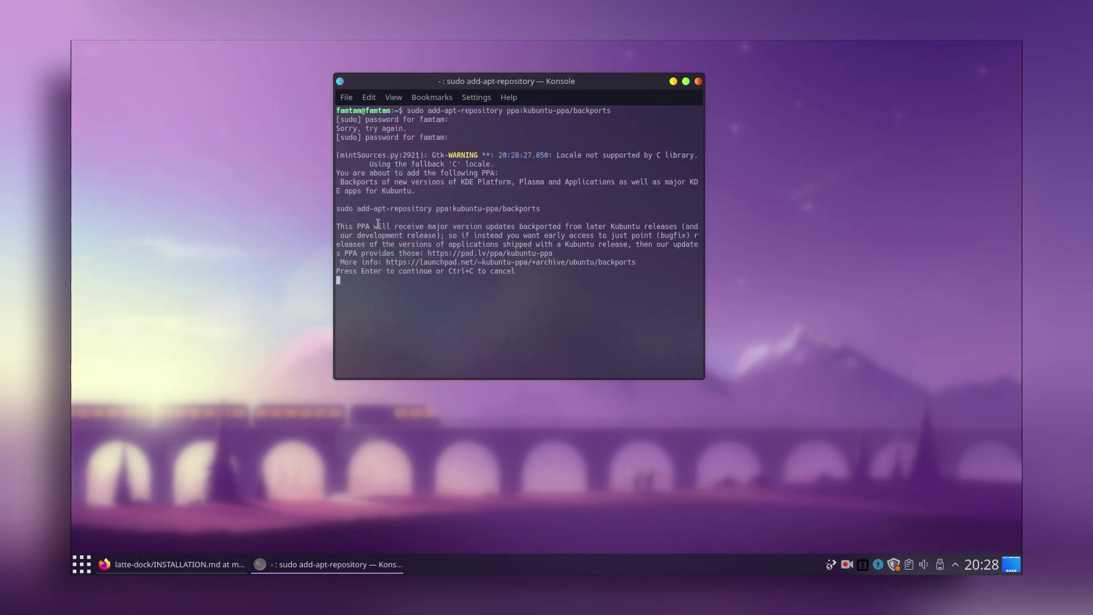
# Step: Confirm adding the PPA, clear the terminal, and select the sudo apt update line in Firefox
pyautogui.press('Return')
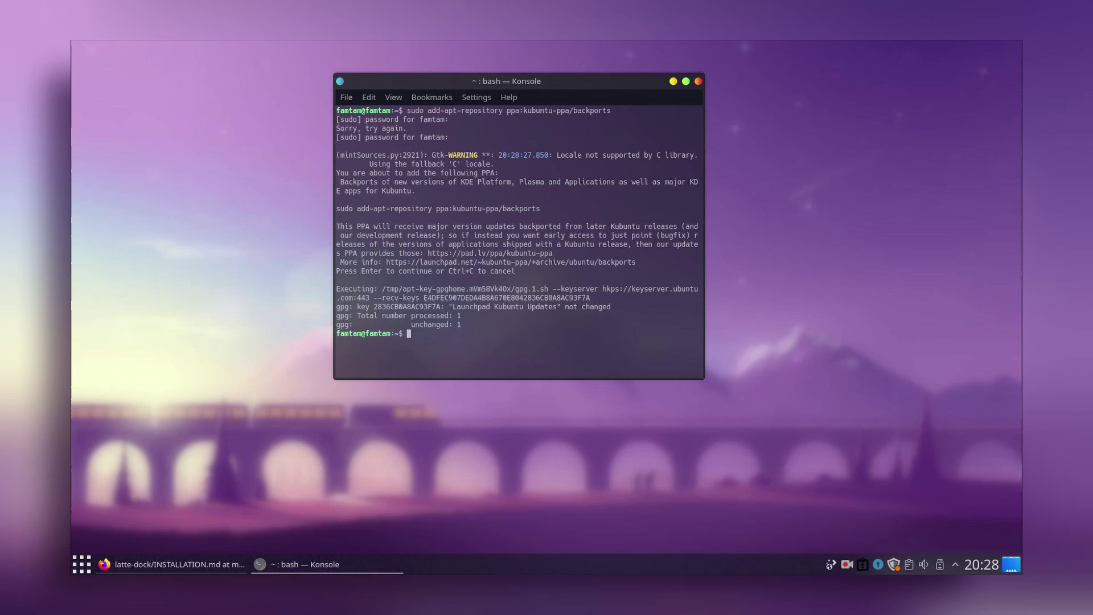
pyautogui.write('clear')
pyautogui.press('Return')
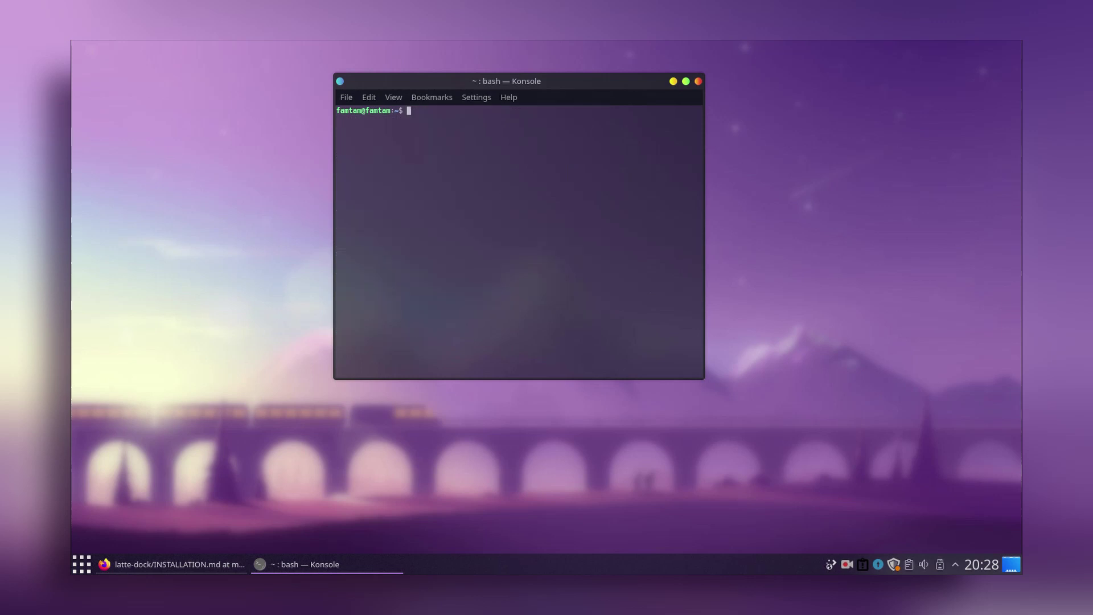
pyautogui.hotkey('alt', 'Tab')
pyautogui.tripleClick(346, 281)
pyautogui.hotkey('ctrl', 'c')
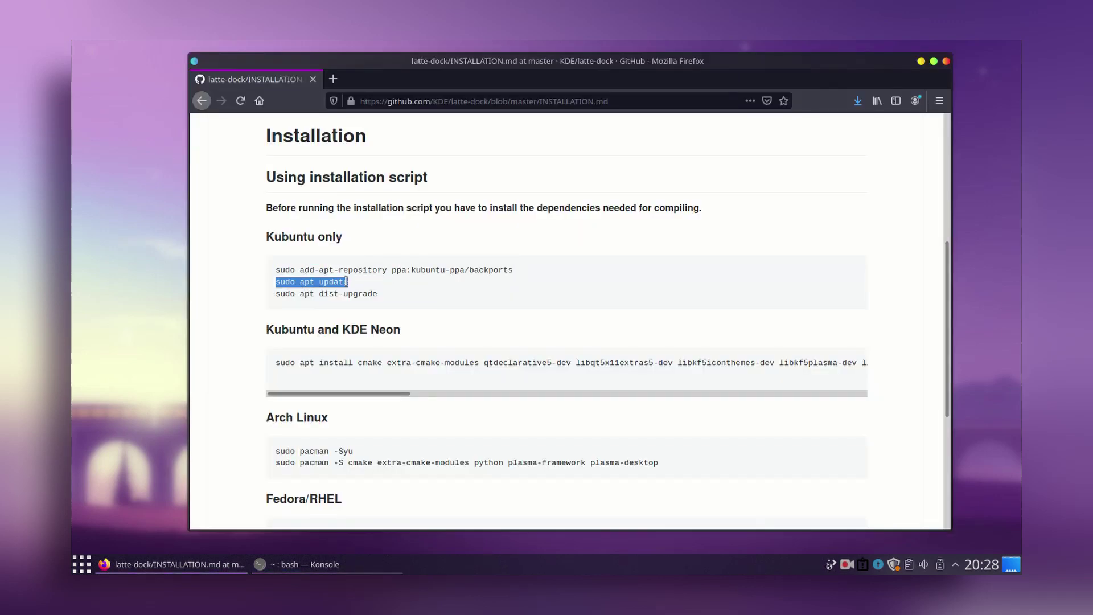
# Step: Paste and run sudo apt update in Konsole, then clear the terminal
pyautogui.click(922, 62)
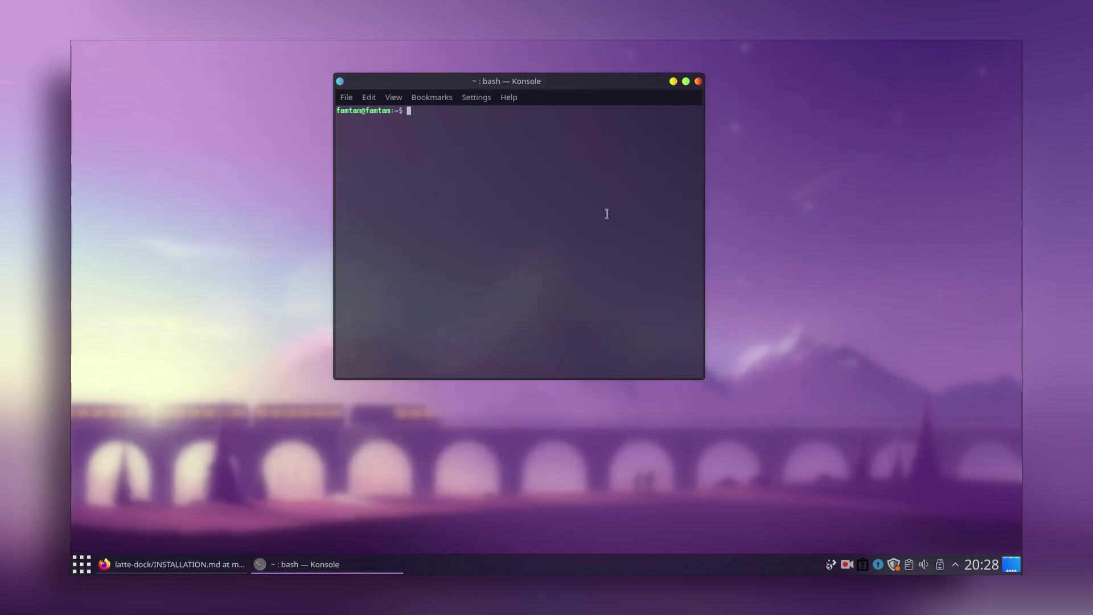
pyautogui.middleClick(526, 174)
pyautogui.press('Return')
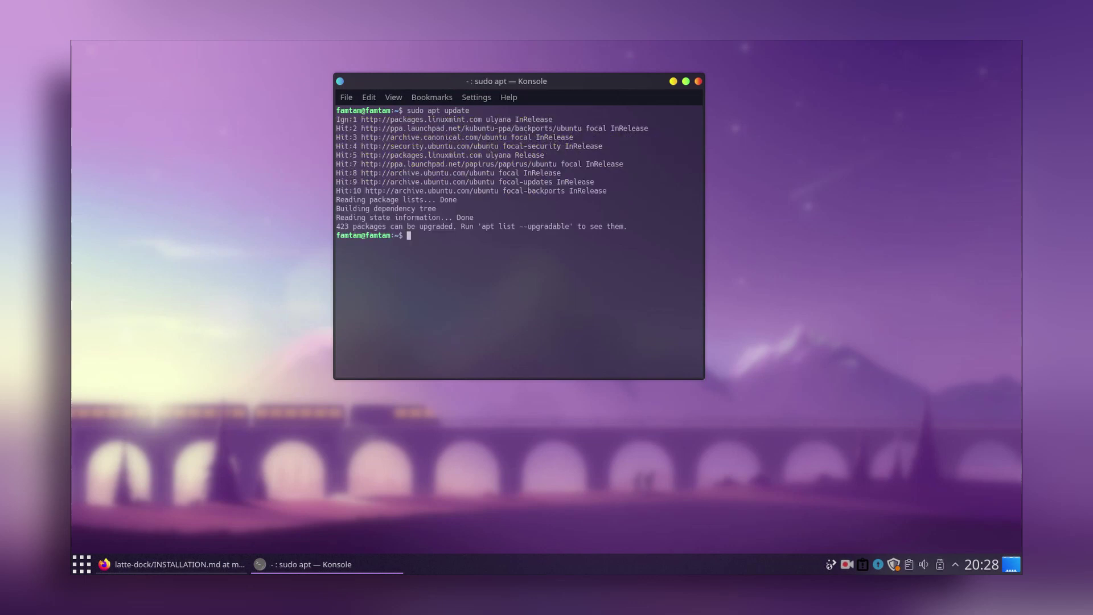
pyautogui.press('Return')
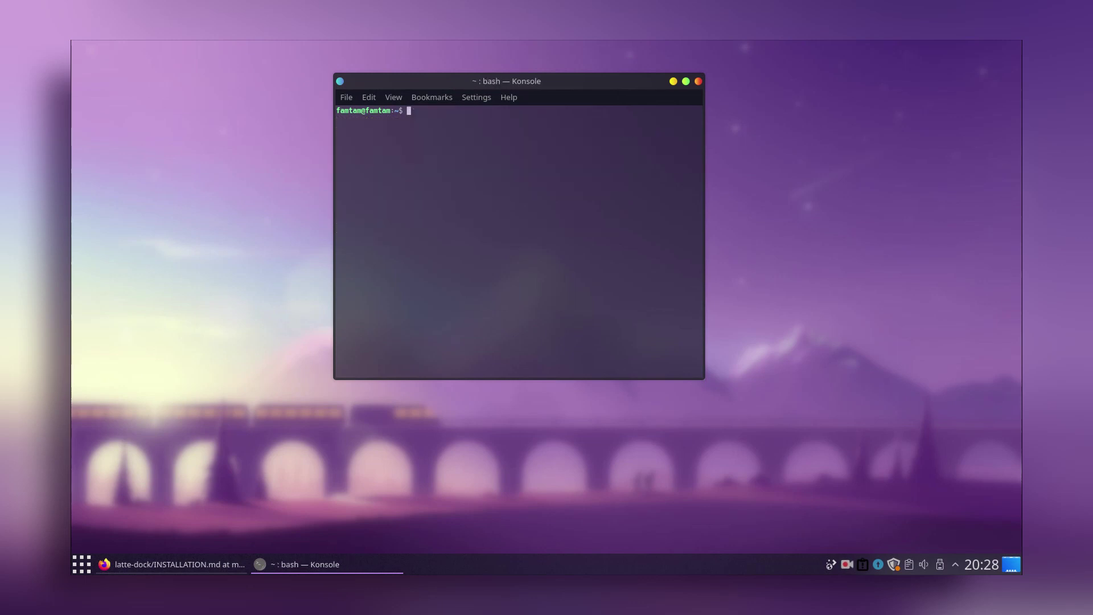
# Step: Copy sudo apt dist-upgrade from the guide and run it in Konsole, answering y
pyautogui.click(219, 566)
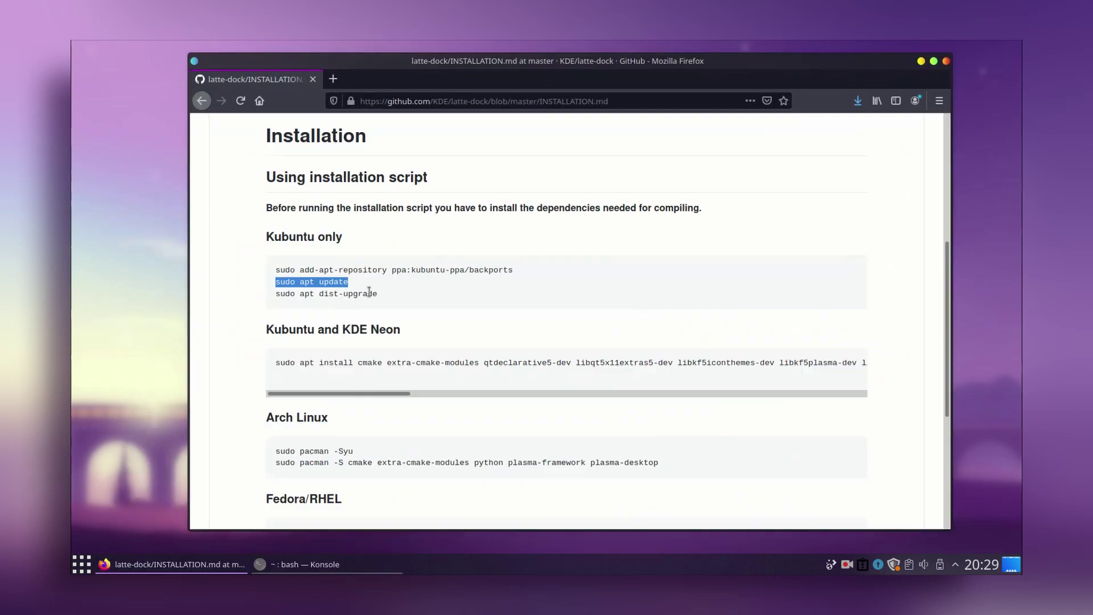
pyautogui.tripleClick(369, 292)
pyautogui.hotkey('ctrl', 'c')
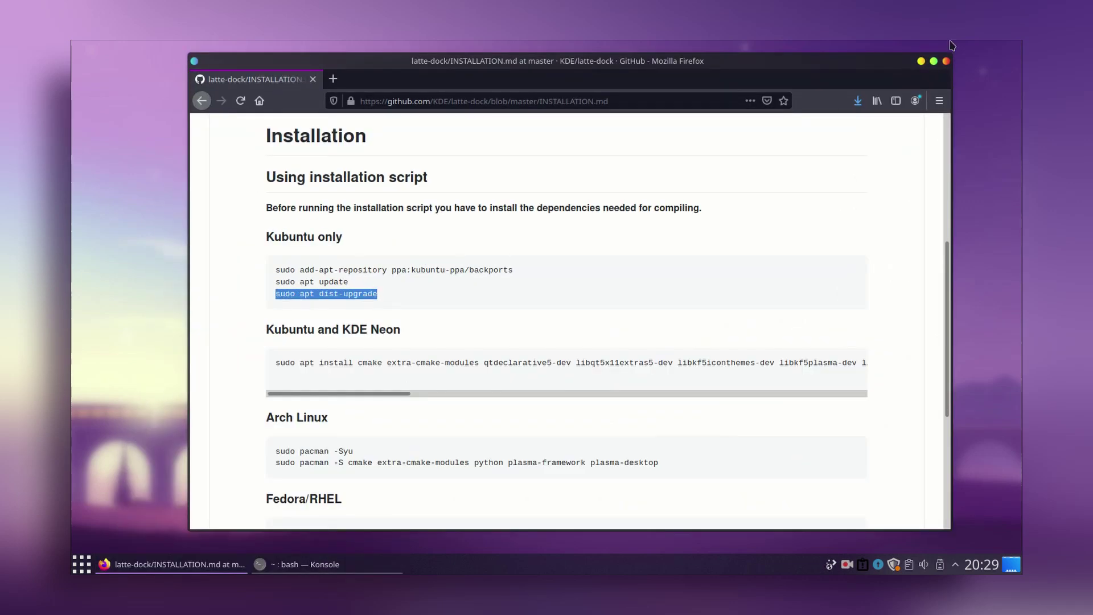
pyautogui.click(922, 61)
pyautogui.middleClick(529, 148)
pyautogui.press('Return')
pyautogui.write('y')
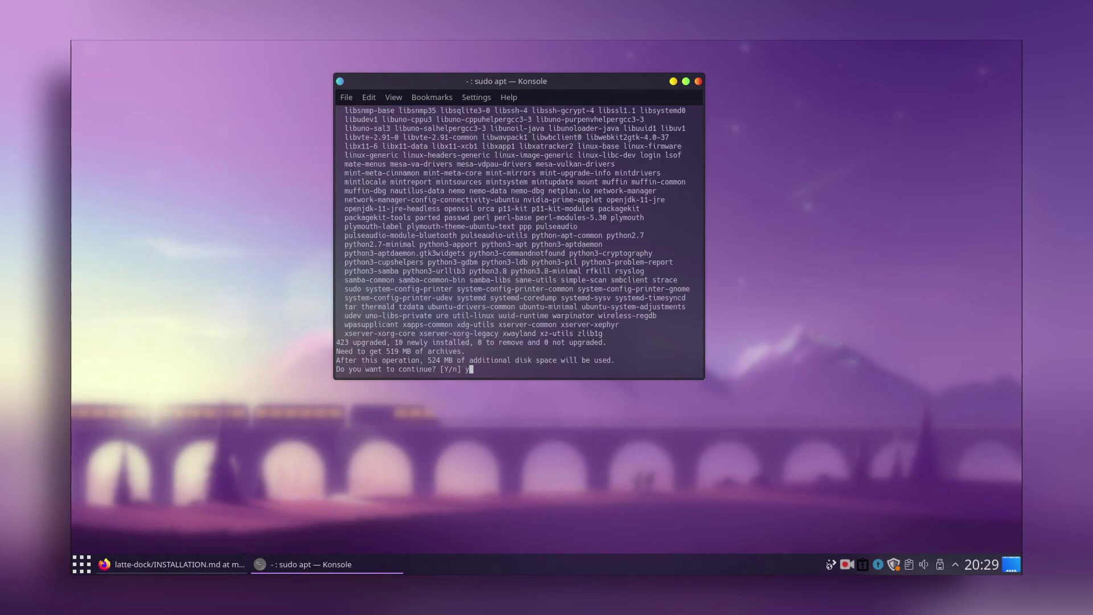
pyautogui.press('Return')
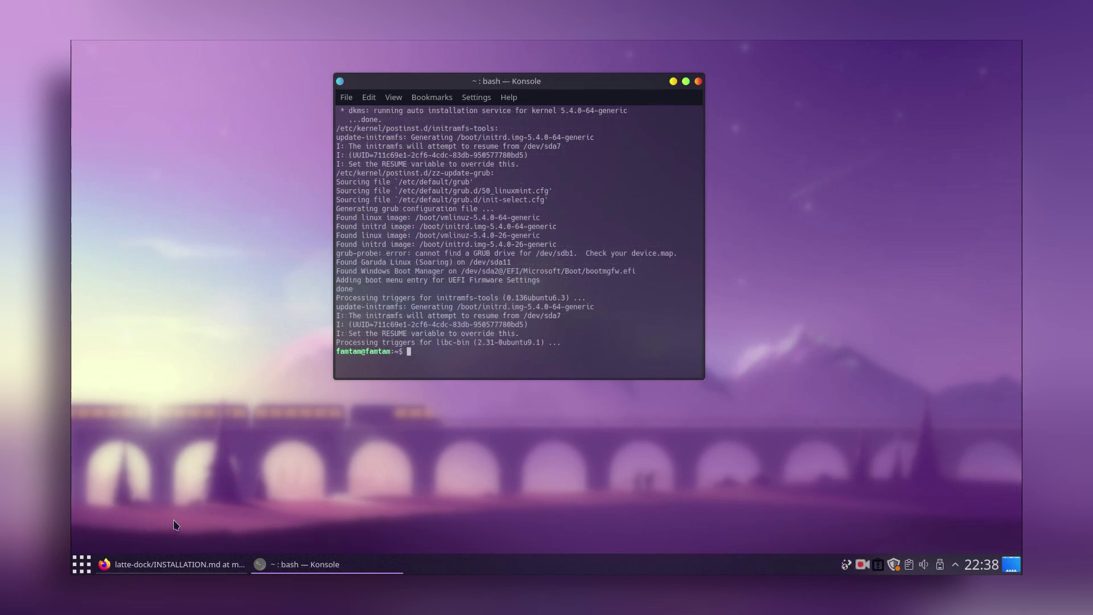
# Step: Select the Kubuntu and KDE Neon install line in the guide, then clear the terminal
pyautogui.click(171, 564)
pyautogui.tripleClick(463, 359)
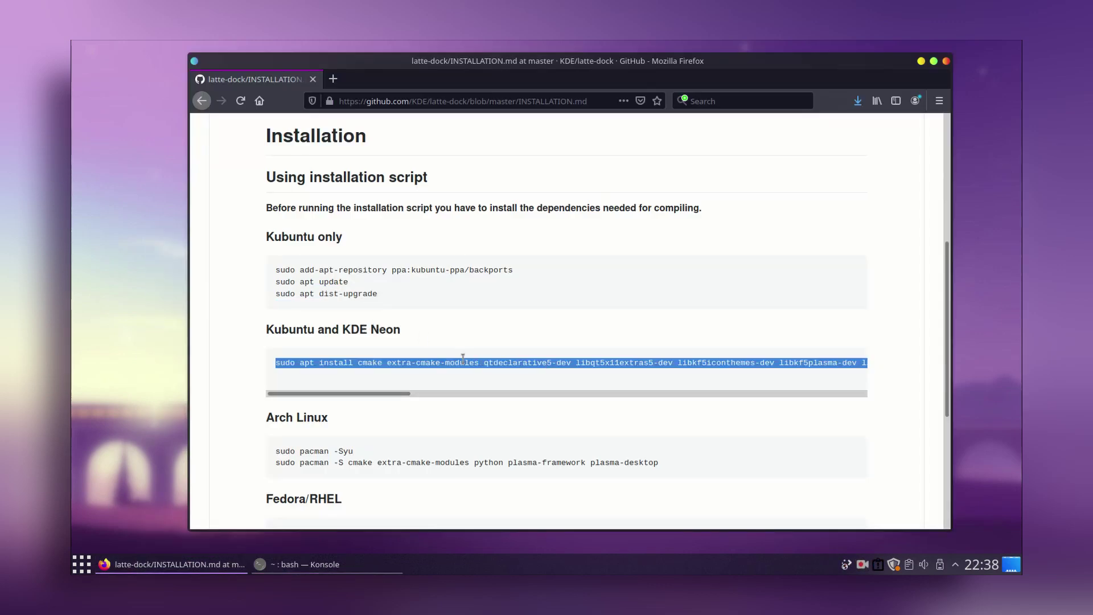
pyautogui.click(921, 61)
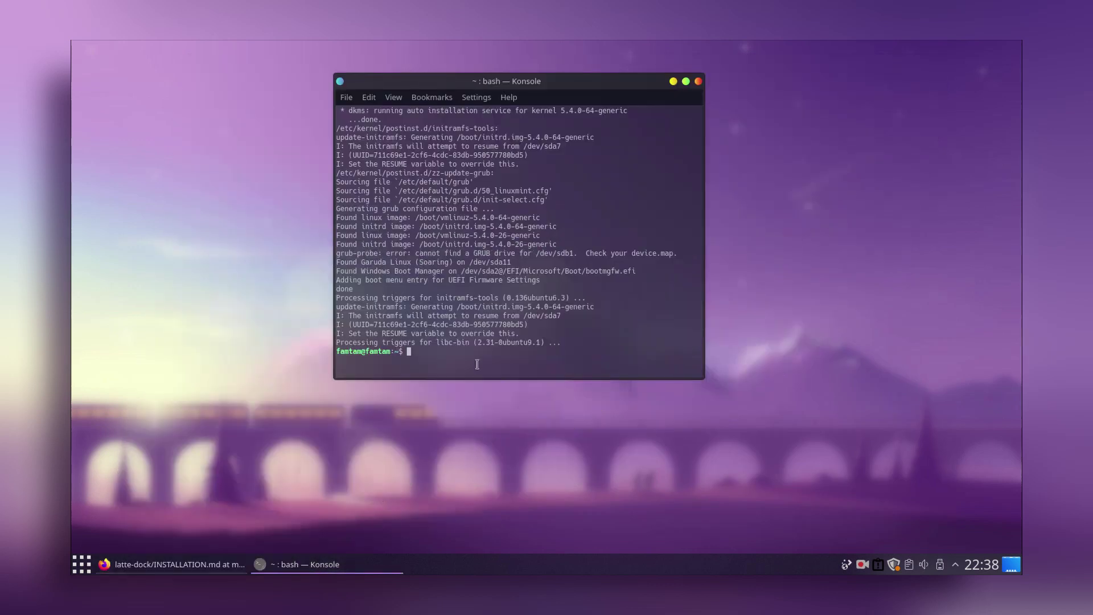
pyautogui.write('clear')
pyautogui.press('Return')
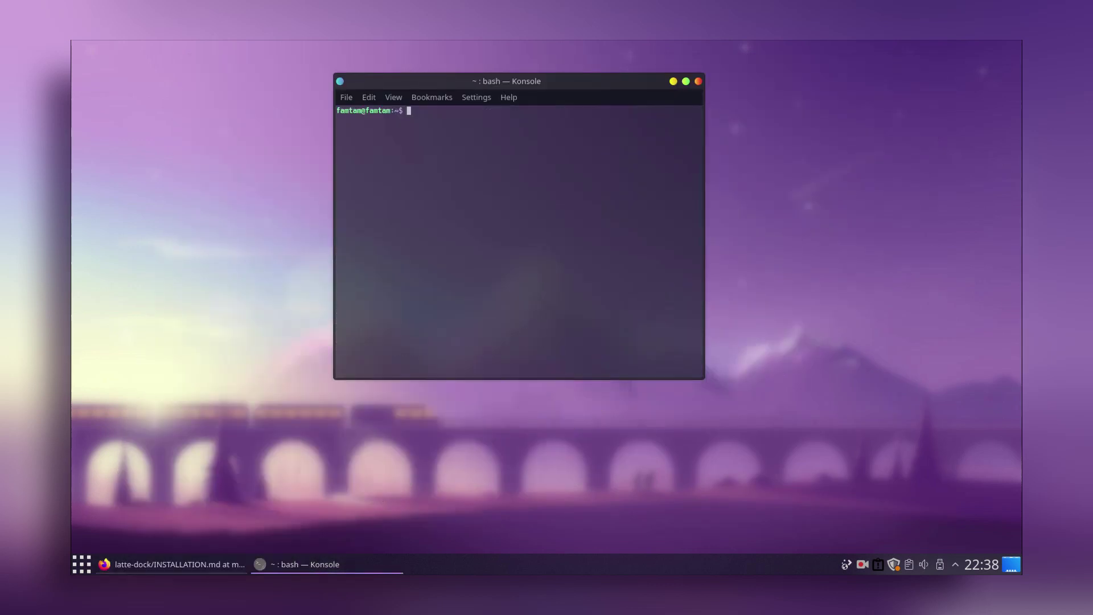
# Step: Paste and run the Kubuntu/KDE Neon build-dependency apt install command, entering the sudo password and answering y
pyautogui.write('sudo apt install cmake extra-cmake-modules qtdeclarative5-dev libqt5x11extras5-dev libkf5iconthemes-dev libkf5plasma-dev libkf5windowsystem-dev libkf5declarative-dev libkf5xmlgui-dev libkf5activities-dev build-essential libxcb-util-dev libkf5wayland-dev git gettext libkf5archive-dev libkf5notifications-dev libxcb-util0-dev libsm-dev libkf5crash-dev libkf5newstuff-dev libxcb-shape0-dev libxcb-randr0-dev libx11-dev libx11-xcb-dev')
pyautogui.press('Return')
pyautogui.write('*****')
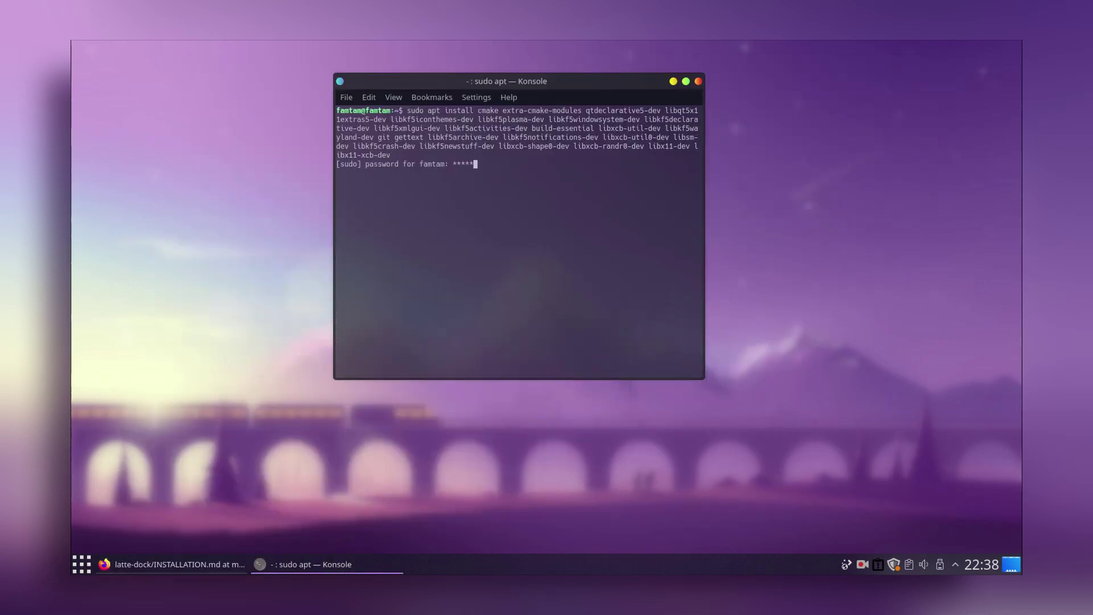
pyautogui.press('Return')
pyautogui.write('y')
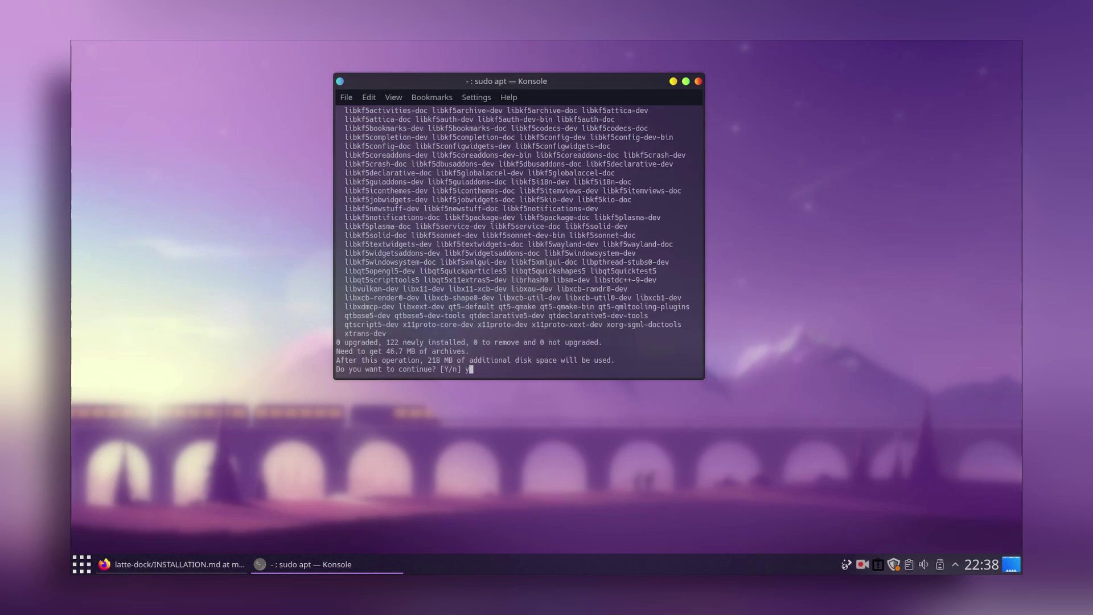
pyautogui.press('Return')
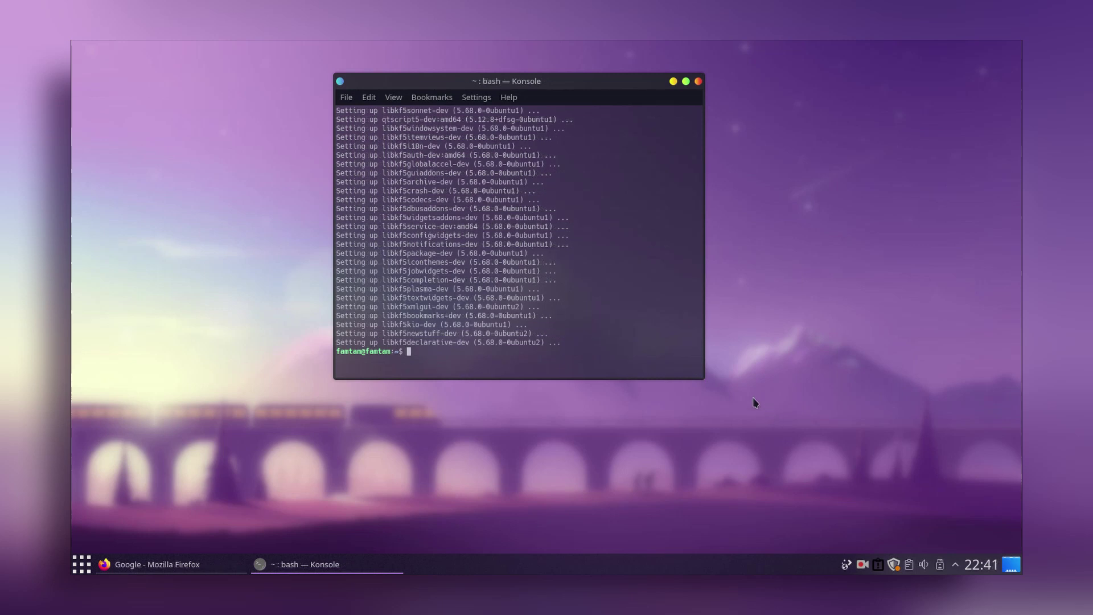
# Step: Google 'kubuntu dependency' and open the KDE wiki's Install the dependencies page
pyautogui.click(215, 562)
pyautogui.click(551, 288)
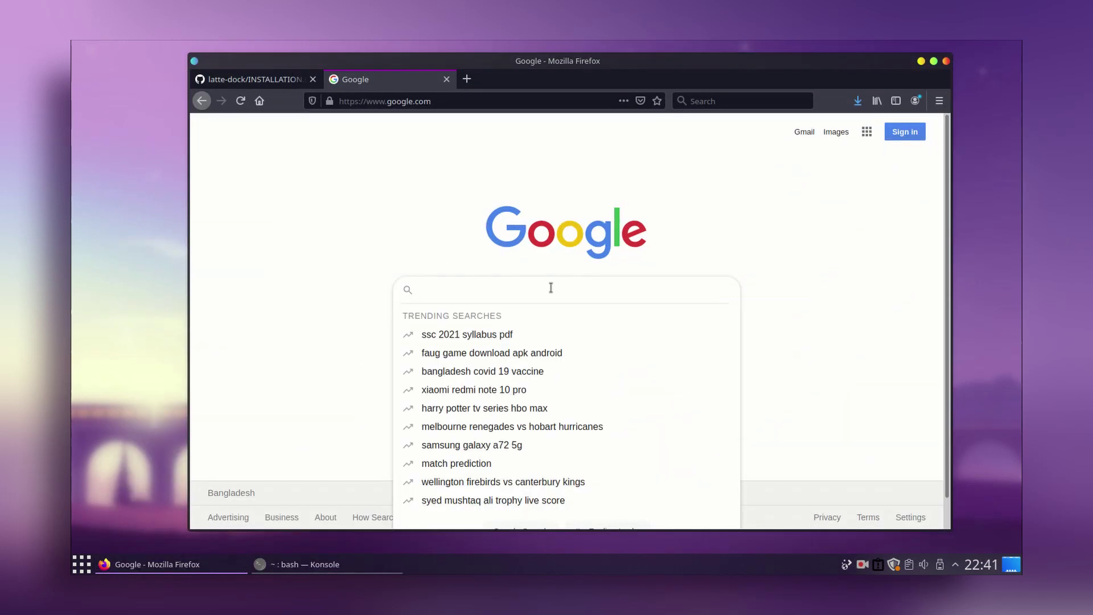
pyautogui.write('kubu')
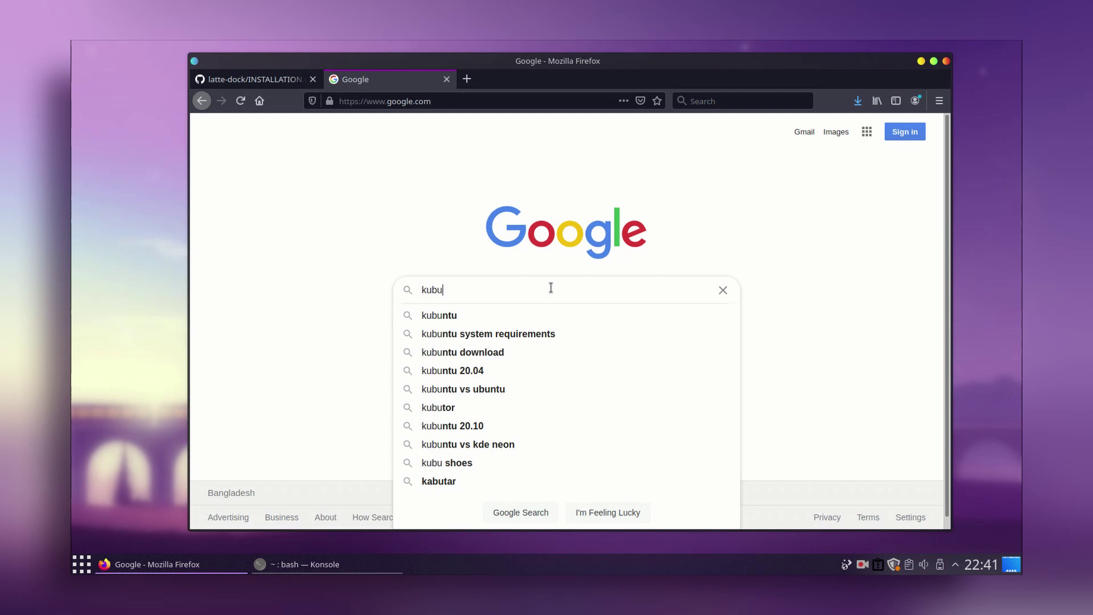
pyautogui.write('ntu depende')
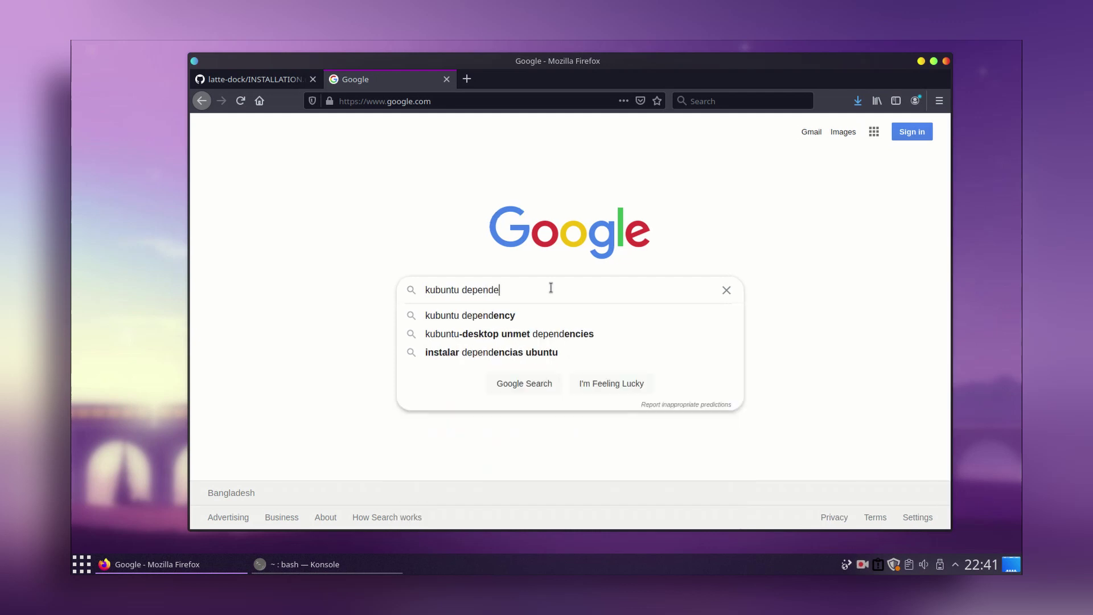
pyautogui.write('ncy')
pyautogui.press('Return')
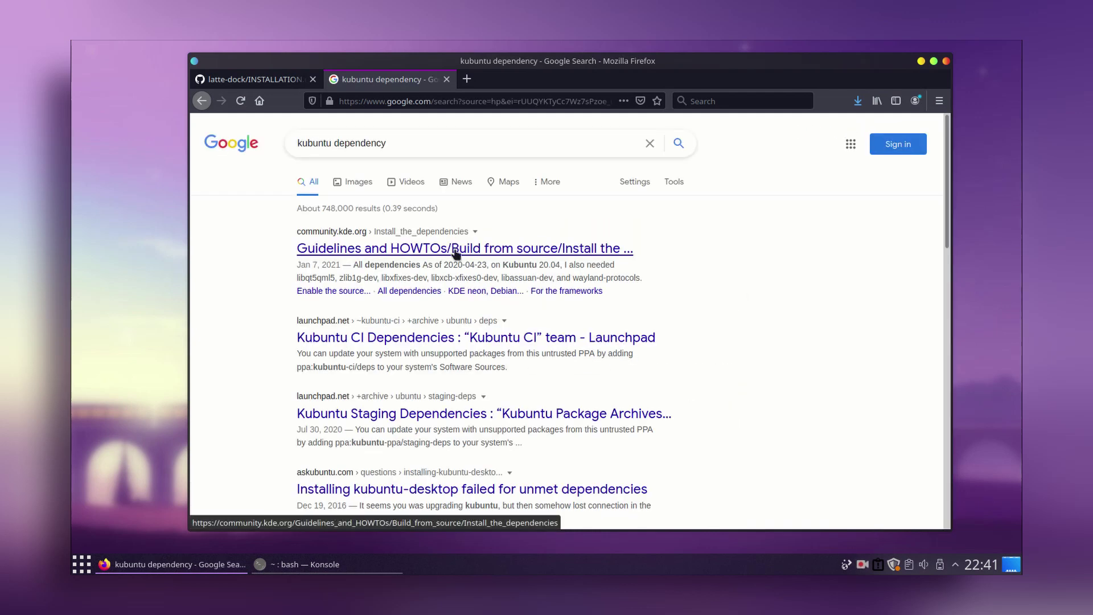
pyautogui.click(456, 254)
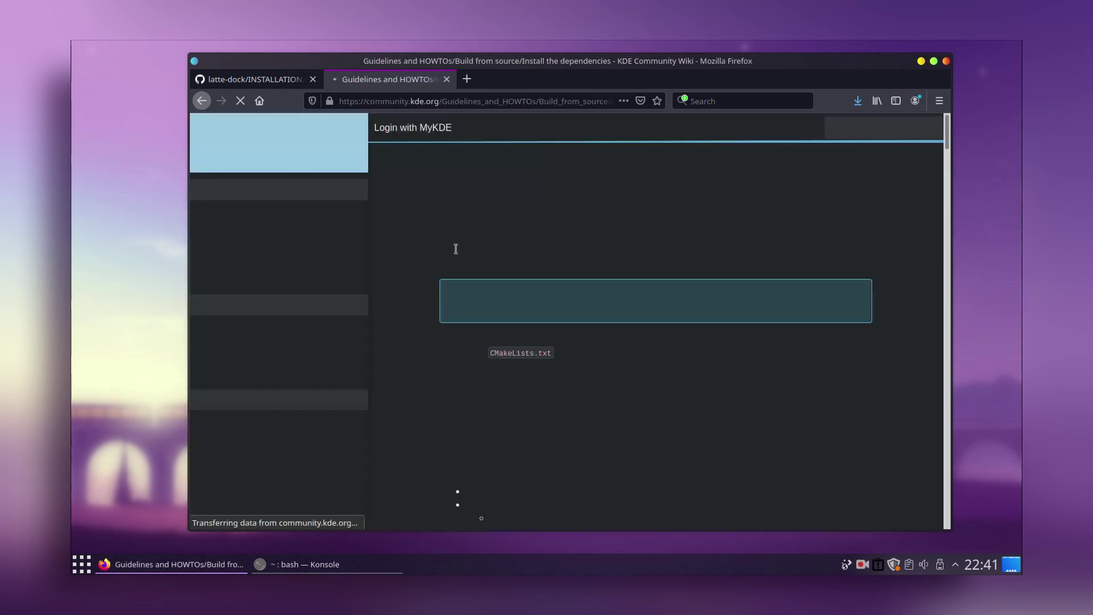
# Step: Select and copy the wiki's full dependency package list, then minimise Firefox
pyautogui.scroll(-5, 832, 227)
pyautogui.scroll(-12, 834, 270)
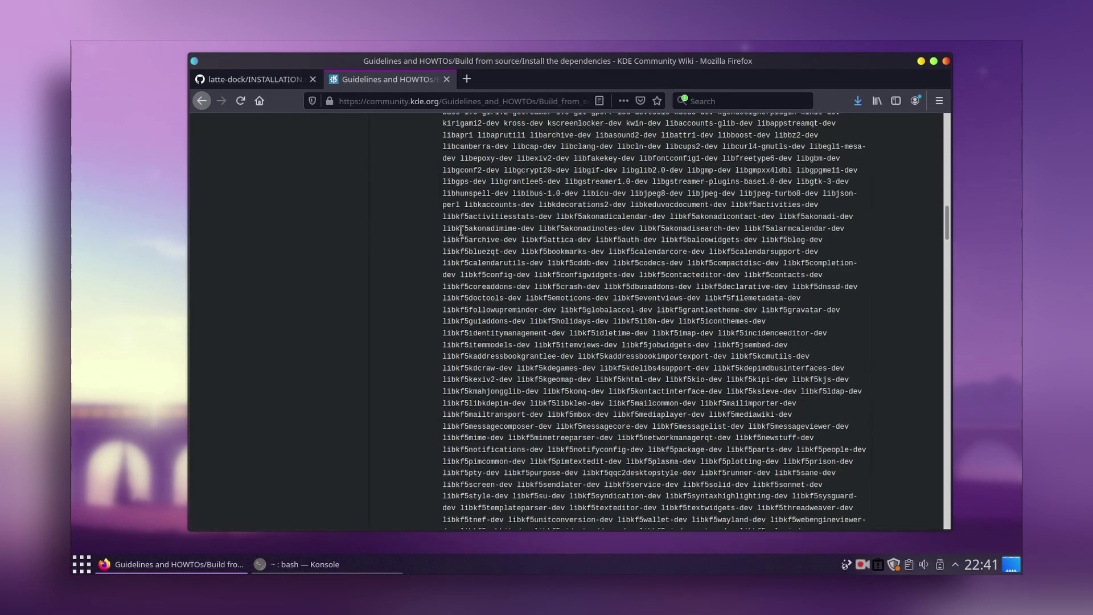
pyautogui.scroll(7, 458, 238)
pyautogui.moveTo(459, 238); pyautogui.dragTo(804, 438)
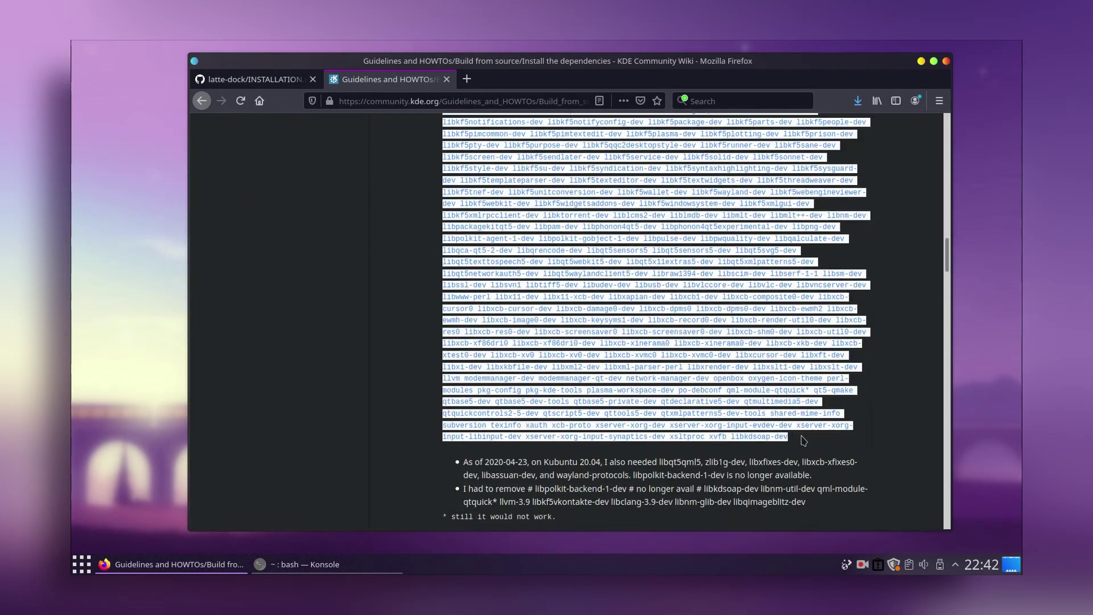
pyautogui.rightClick(758, 362)
pyautogui.click(765, 367)
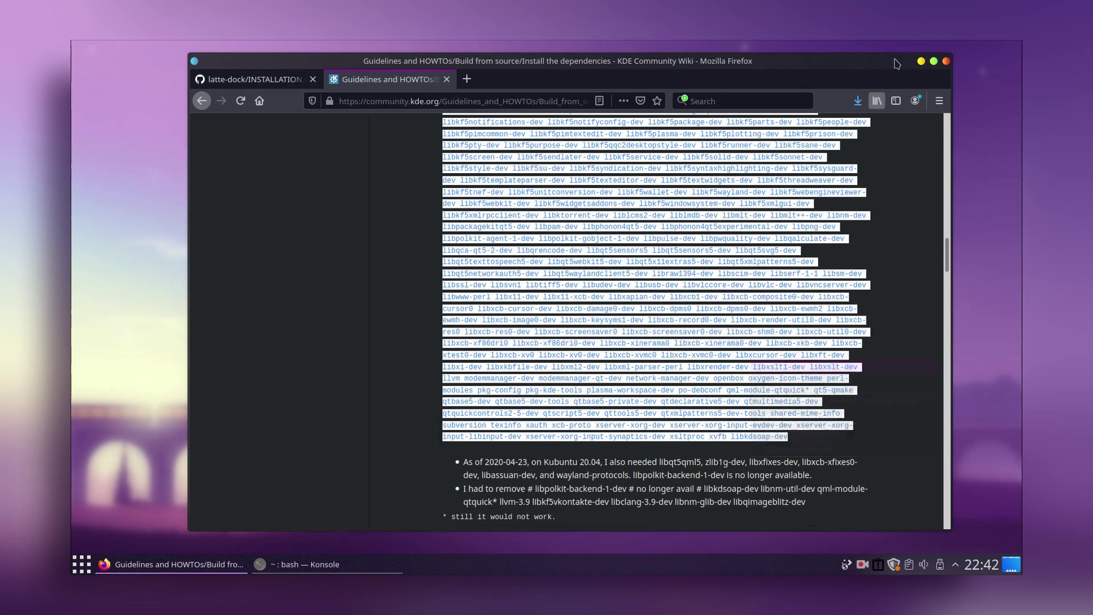
pyautogui.click(922, 62)
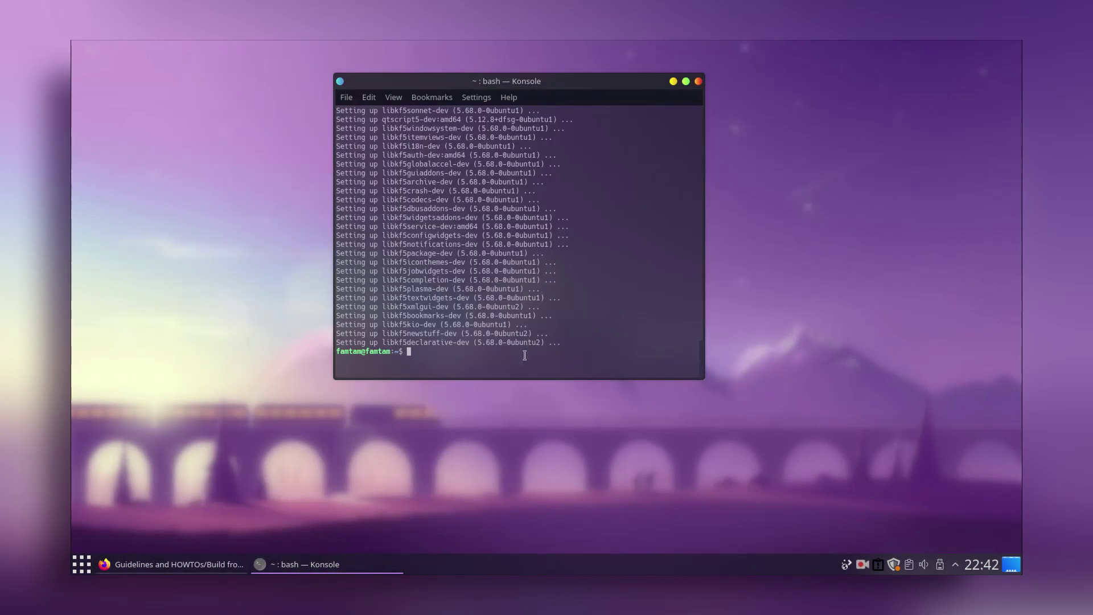
# Step: Clear the terminal and paste the copied dependency install command to run it
pyautogui.write('clesr')
pyautogui.press('Return')
pyautogui.hotkey('ctrl', 'shift', 'v')
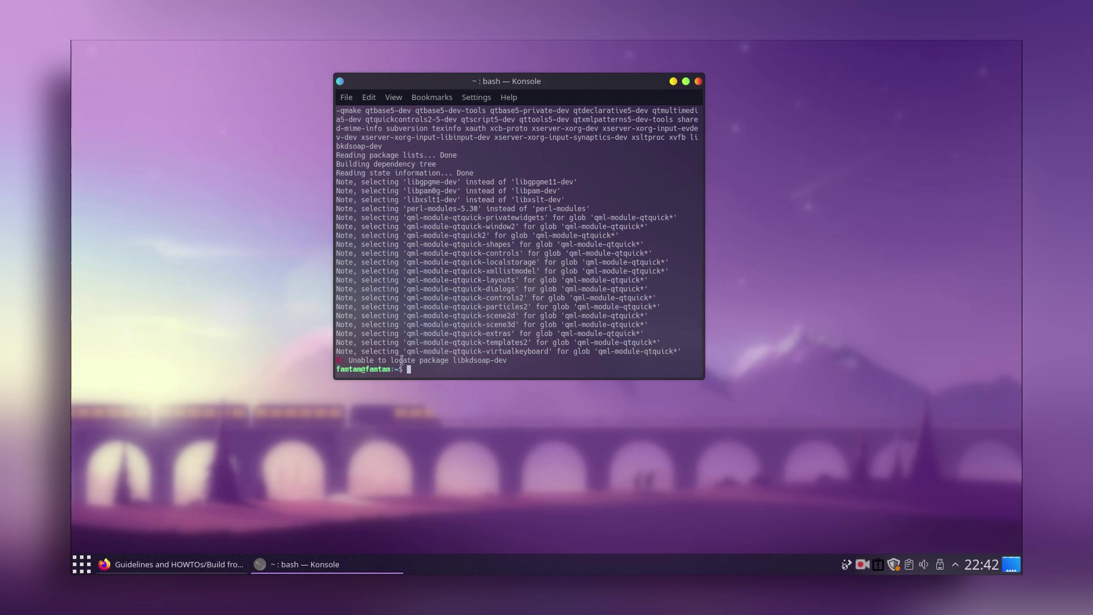
# Step: Select the failing package name libkdsoap-dev in the 'Unable to locate package' error output
pyautogui.moveTo(507, 361); pyautogui.dragTo(464, 357)
pyautogui.scroll(8, 495, 239)
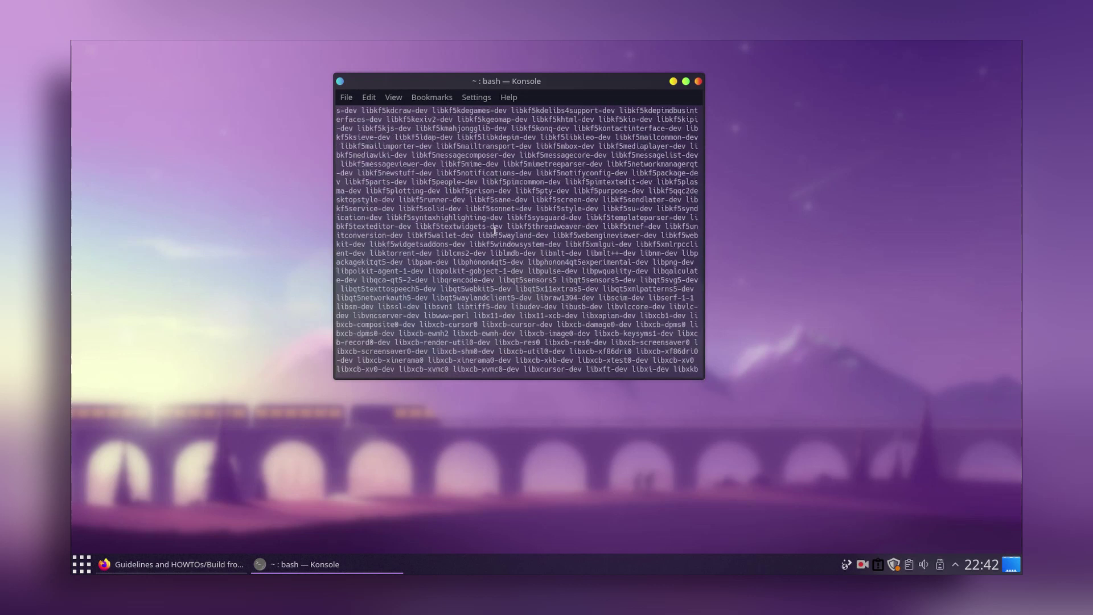
pyautogui.scroll(-3, 494, 232)
pyautogui.scroll(-5, 494, 234)
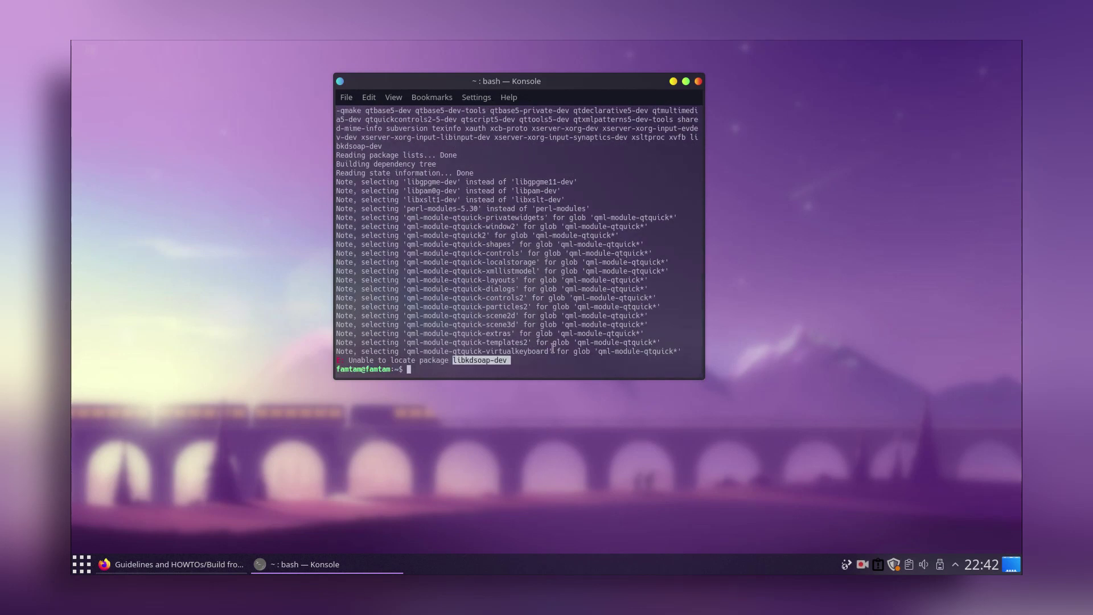
pyautogui.click(529, 359)
pyautogui.scroll(3, 511, 281)
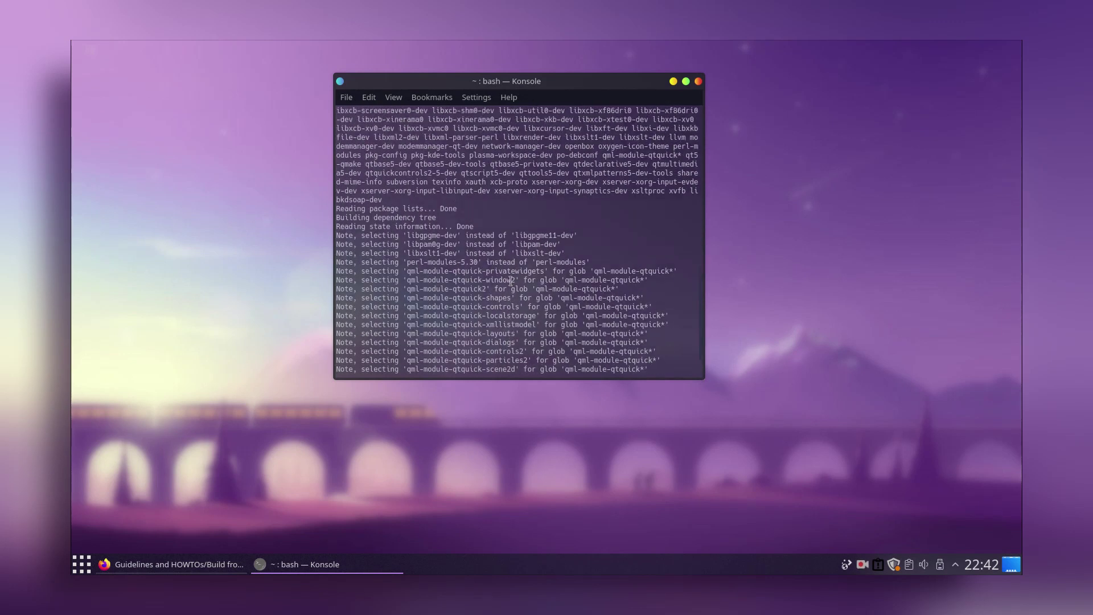
pyautogui.scroll(-3, 498, 291)
pyautogui.click(83, 564)
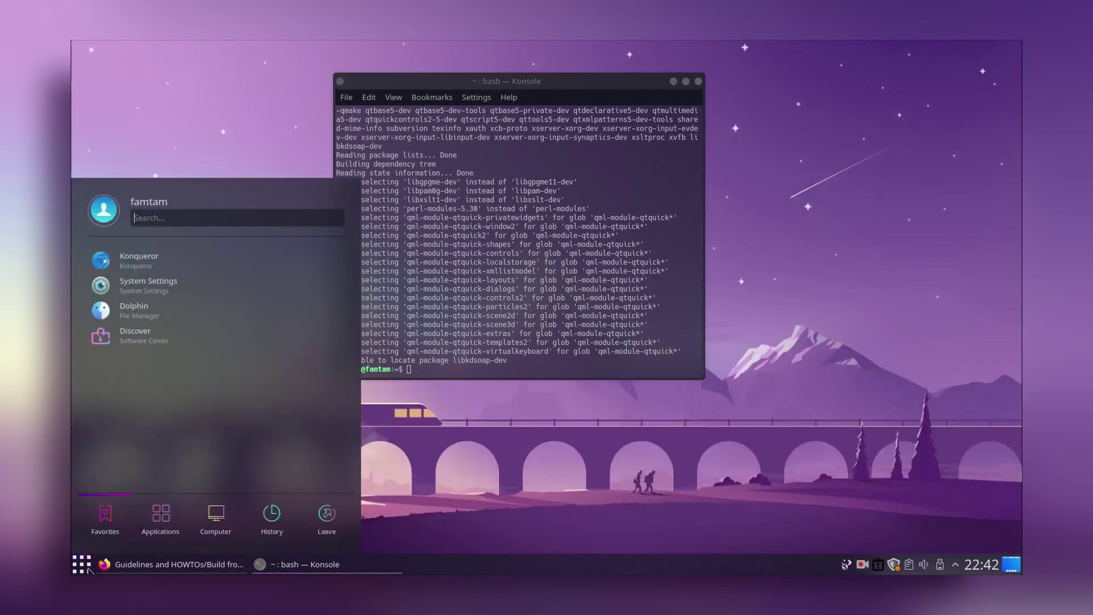
# Step: Launch the Text Editor, paste the dependency install command into it, and start a find
pyautogui.write('text')
pyautogui.press('Return')
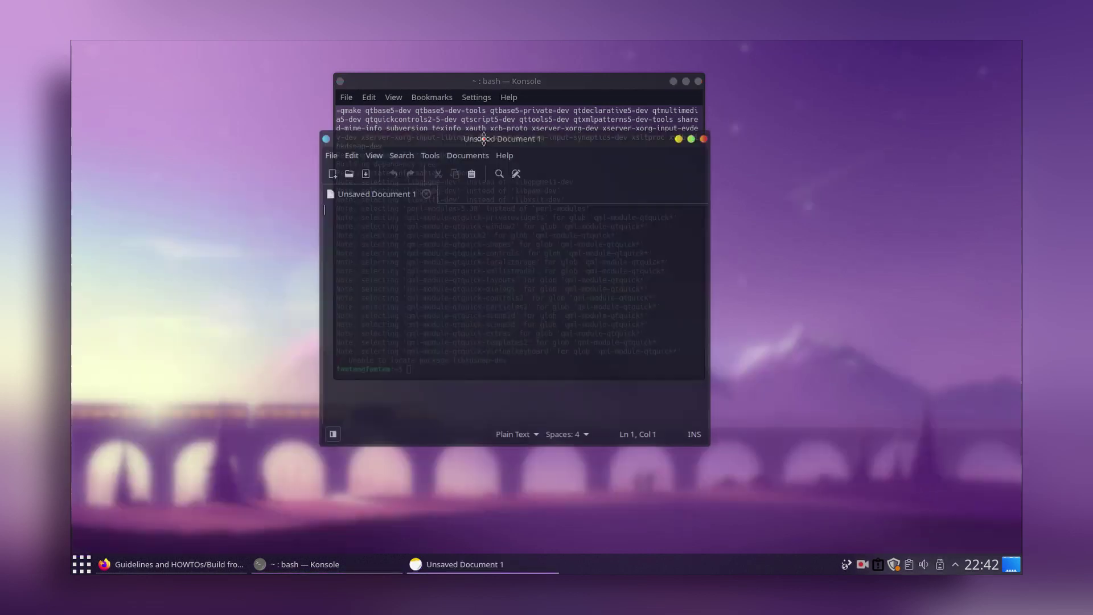
pyautogui.click(674, 82)
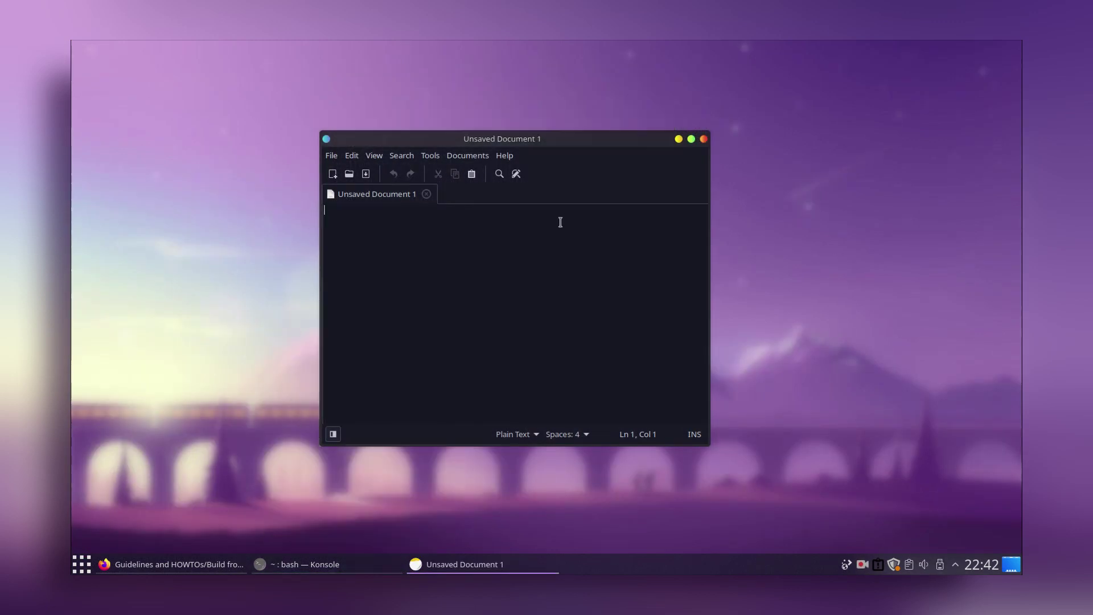
pyautogui.hotkey('ctrl', 'v')
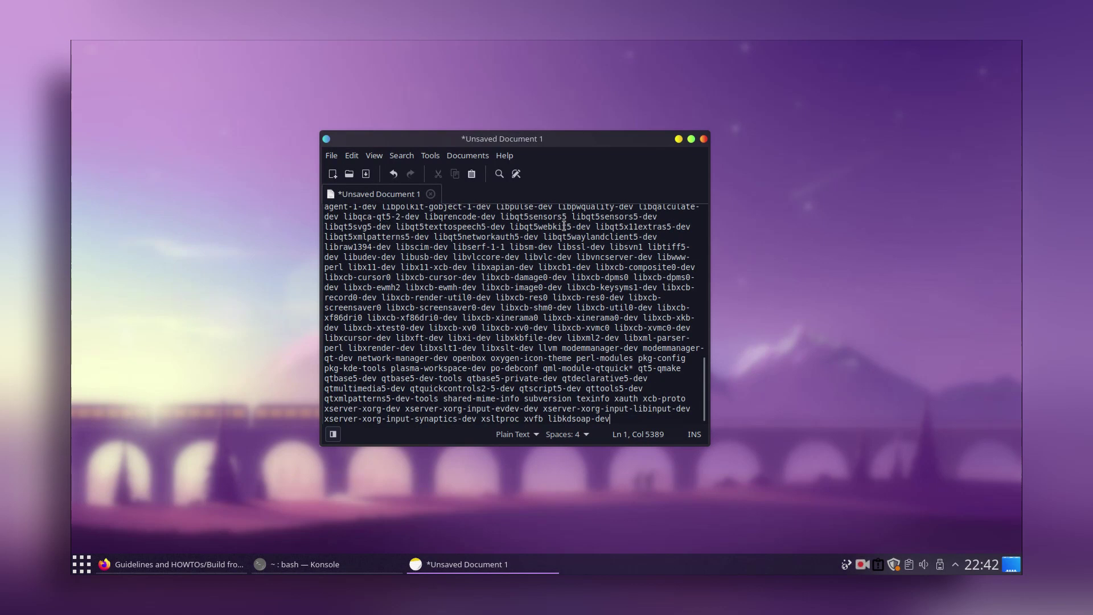
pyautogui.hotkey('ctrl', 'f')
# Step: Copy libkdsoap-dev from the terminal error and locate it in the document
pyautogui.hotkey('alt', 'Tab')
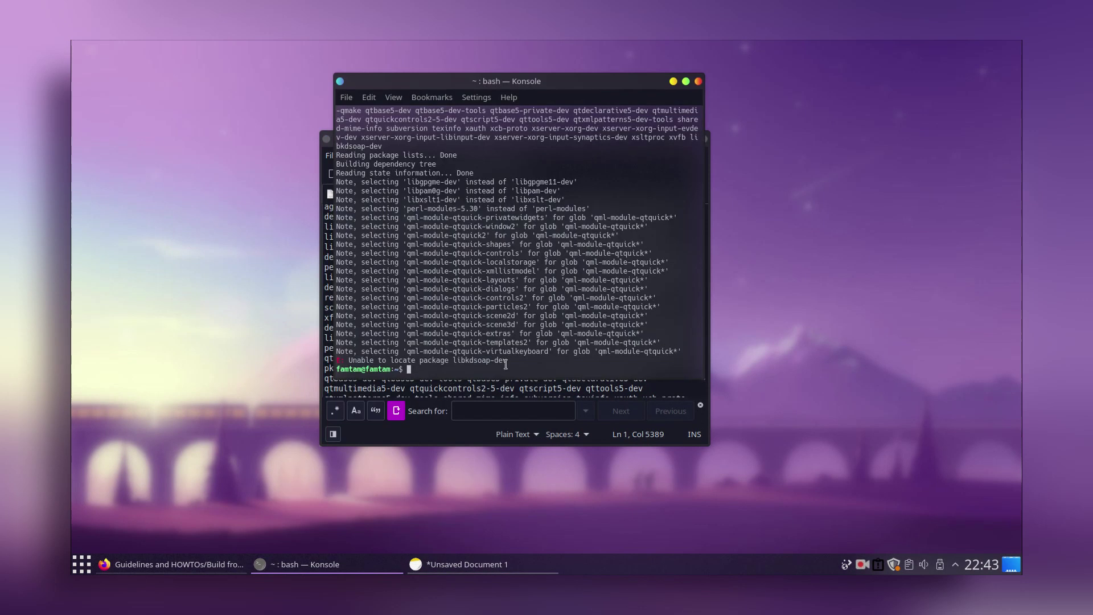
pyautogui.moveTo(508, 360); pyautogui.dragTo(454, 360)
pyautogui.rightClick(459, 358)
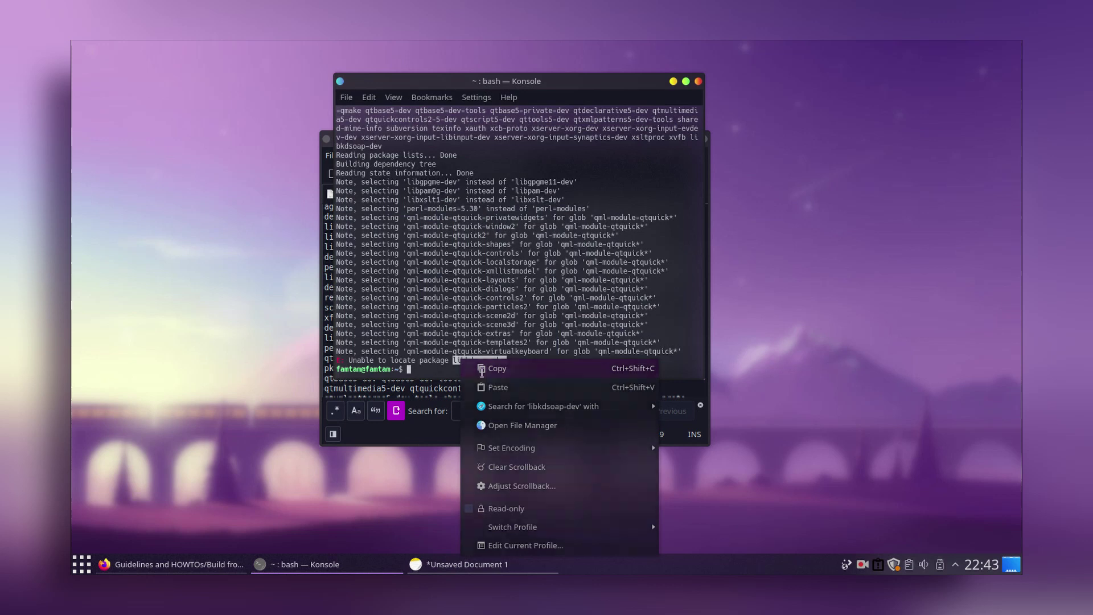
pyautogui.click(484, 368)
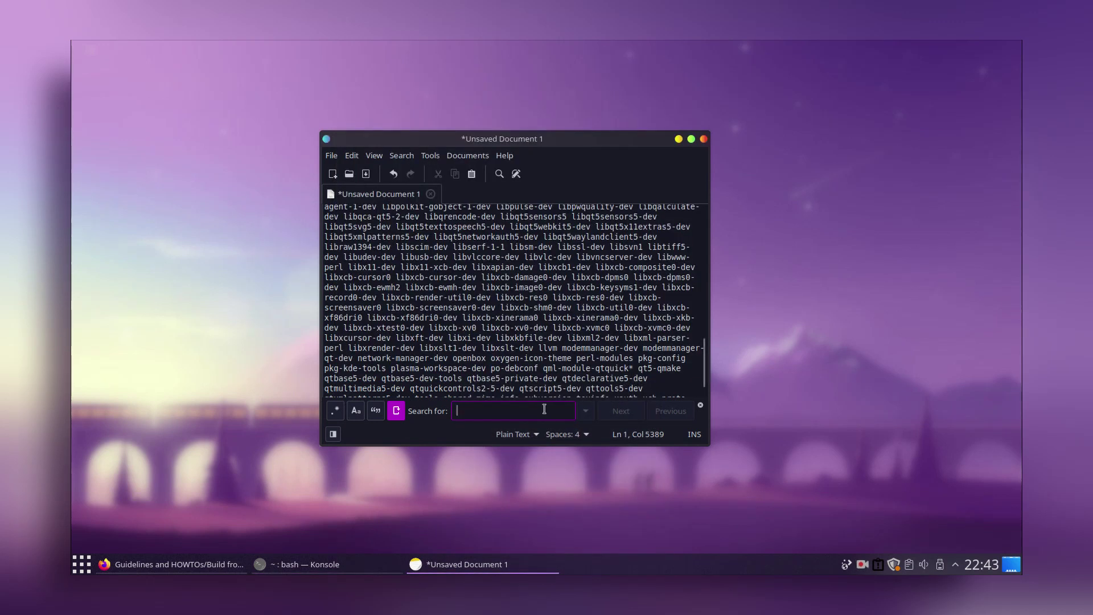
pyautogui.hotkey('ctrl', 'v')
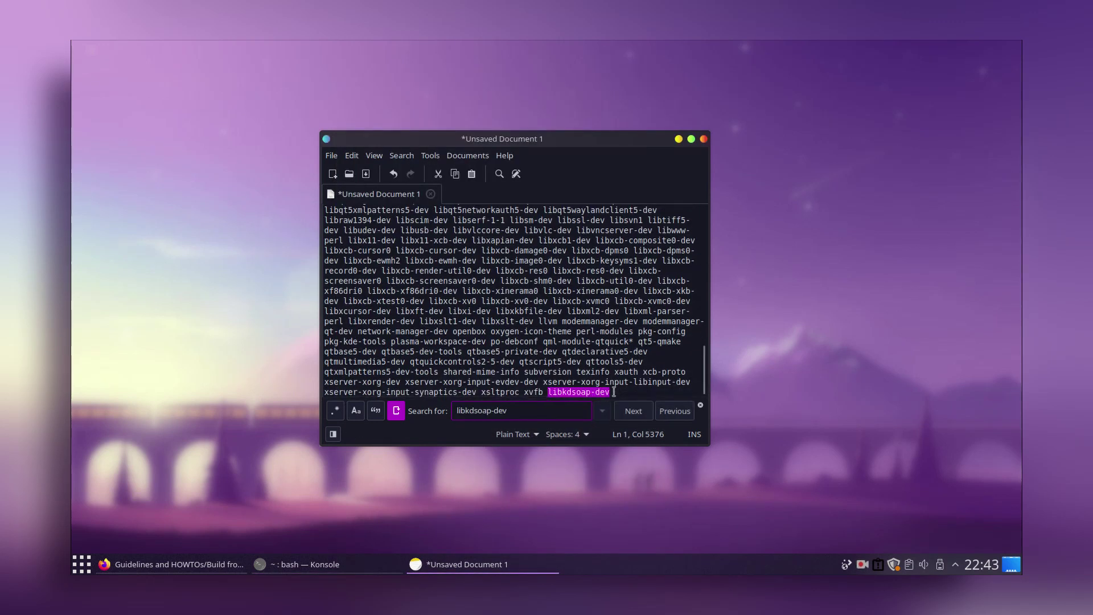
pyautogui.press('Return')
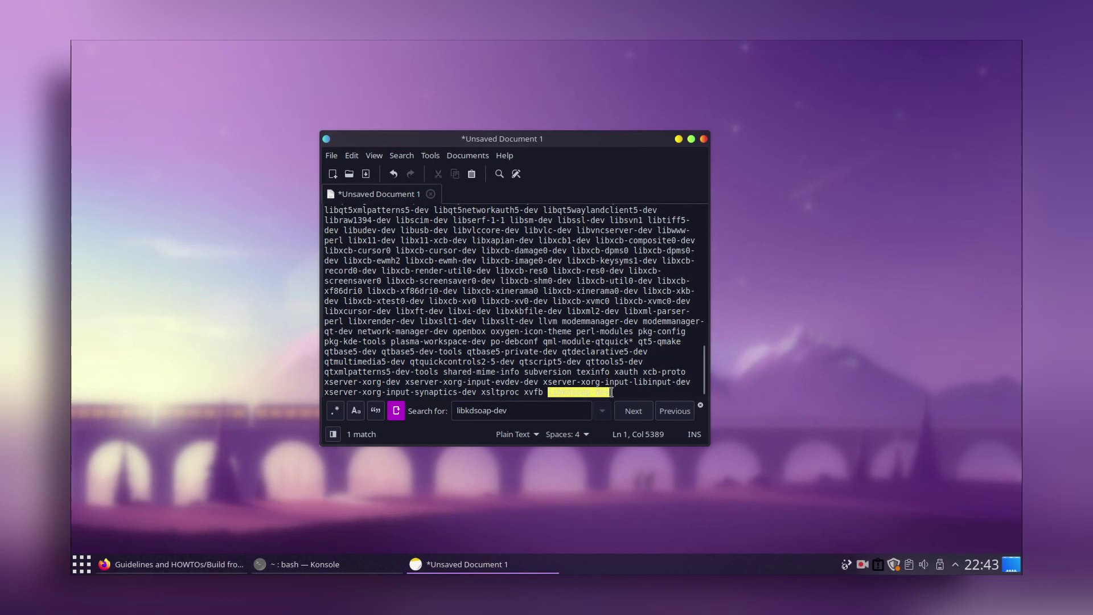
# Step: Delete libkdsoap-dev, copy the whole apt install command, and bring Konsole back to the front
pyautogui.press('BackSpace')
pyautogui.press('BackSpace')
pyautogui.press('BackSpace')
pyautogui.press('BackSpace')
pyautogui.press('BackSpace')
pyautogui.press('BackSpace')
pyautogui.press('BackSpace')
pyautogui.press('BackSpace')
pyautogui.press('BackSpace')
pyautogui.press('BackSpace')
pyautogui.press('BackSpace')
pyautogui.press('BackSpace')
pyautogui.press('BackSpace')
pyautogui.press('BackSpace')
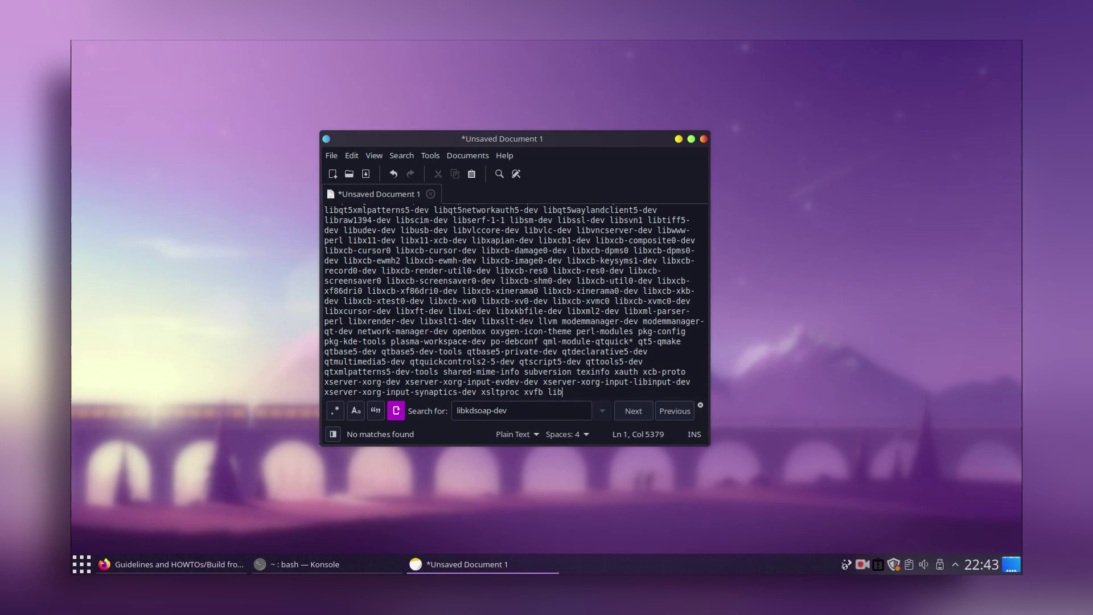
pyautogui.hotkey('shift', 'Up')
pyautogui.hotkey('shift', 'Up')
pyautogui.hotkey('shift', 'Up')
pyautogui.hotkey('shift', 'Up')
pyautogui.hotkey('shift', 'Up')
pyautogui.hotkey('shift', 'Up')
pyautogui.hotkey('shift', 'Up')
pyautogui.hotkey('shift', 'Up')
pyautogui.hotkey('shift', 'Up')
pyautogui.hotkey('shift', 'Up')
pyautogui.hotkey('shift', 'Up')
pyautogui.hotkey('shift', 'Up')
pyautogui.hotkey('shift', 'Up')
pyautogui.hotkey('shift', 'Up')
pyautogui.hotkey('shift', 'Up')
pyautogui.hotkey('shift', 'Up')
pyautogui.hotkey('shift', 'Up')
pyautogui.hotkey('shift', 'Up')
pyautogui.hotkey('shift', 'Up')
pyautogui.hotkey('shift', 'Up')
pyautogui.hotkey('shift', 'Up')
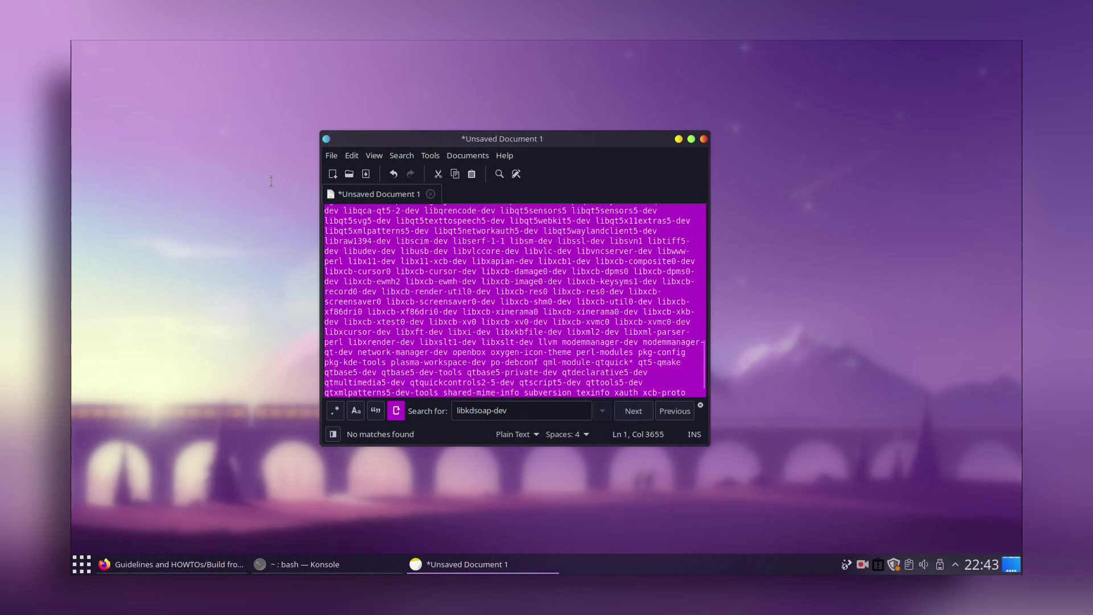
pyautogui.rightClick(499, 243)
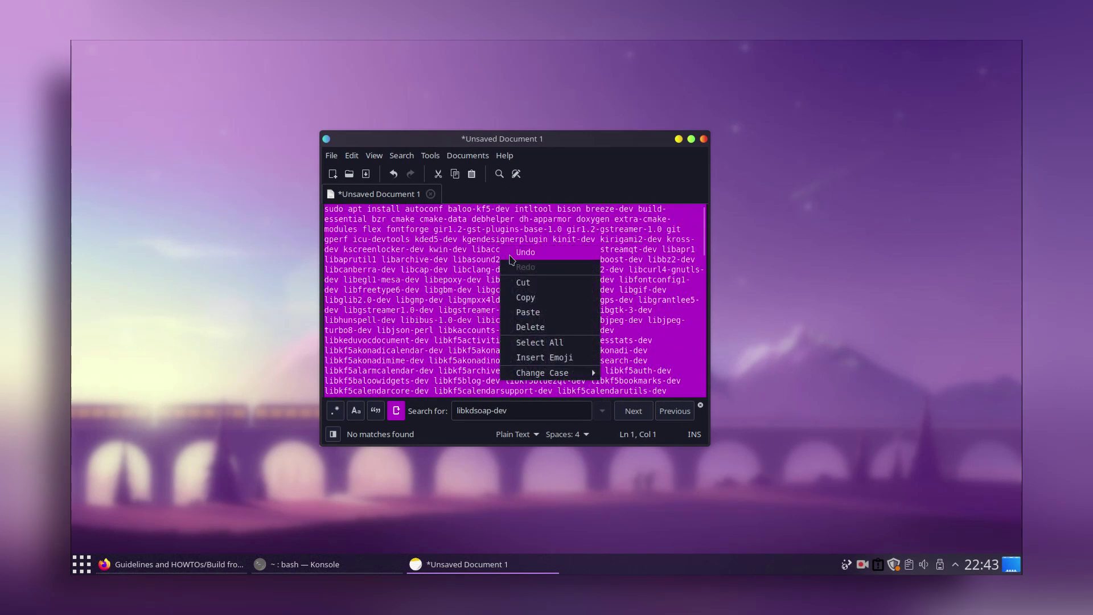
pyautogui.click(509, 299)
pyautogui.click(376, 566)
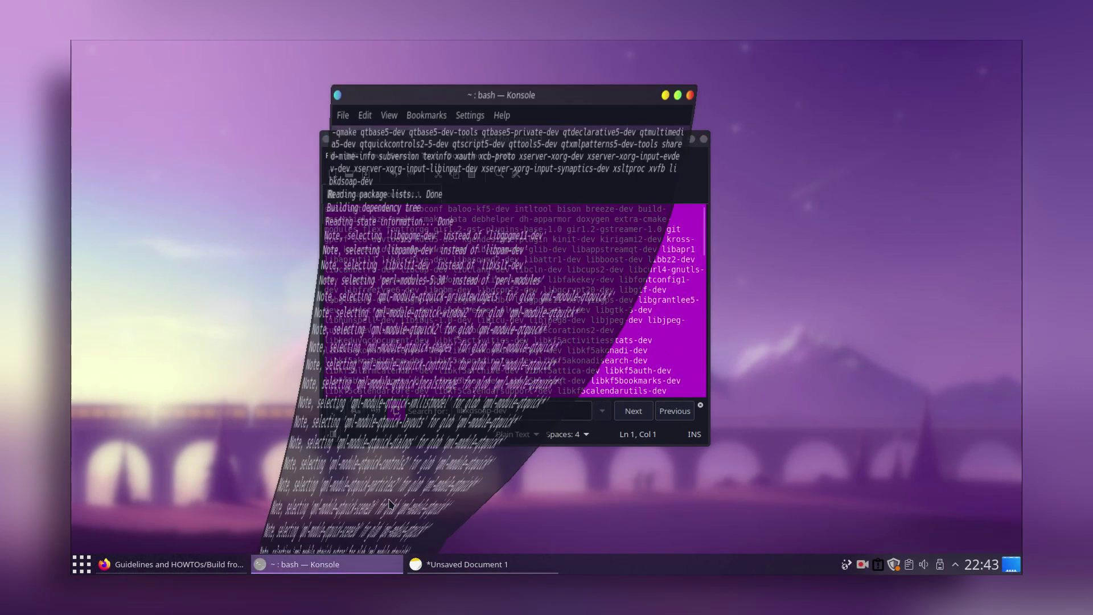
pyautogui.click(673, 84)
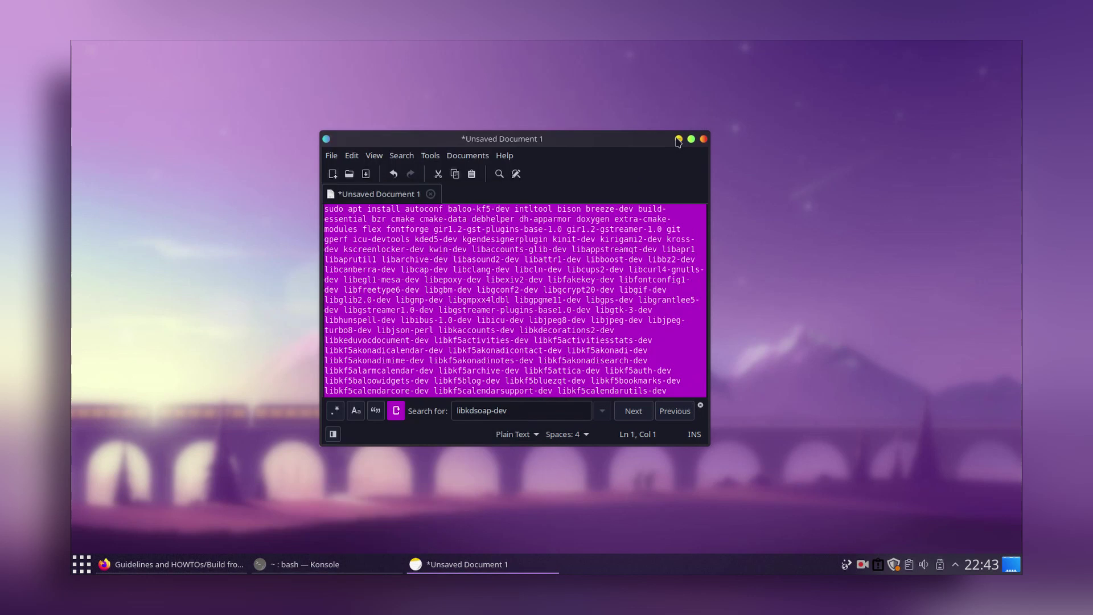
pyautogui.click(677, 144)
pyautogui.click(390, 566)
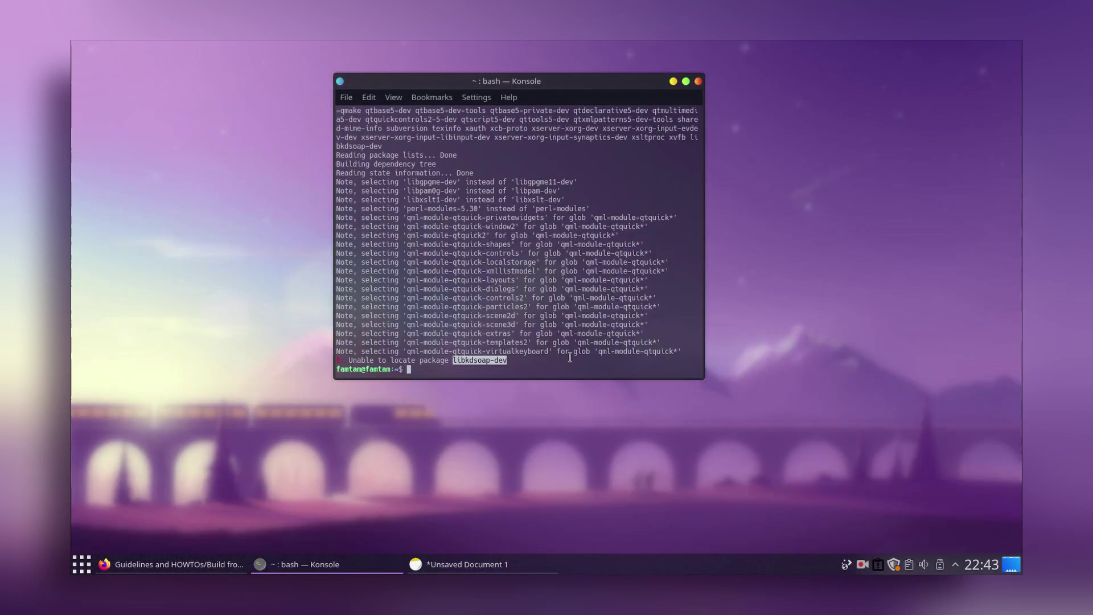
# Step: Clear the terminal and run the pasted apt install command, confirming the build dependency packages
pyautogui.write('clear')
pyautogui.press('Return')
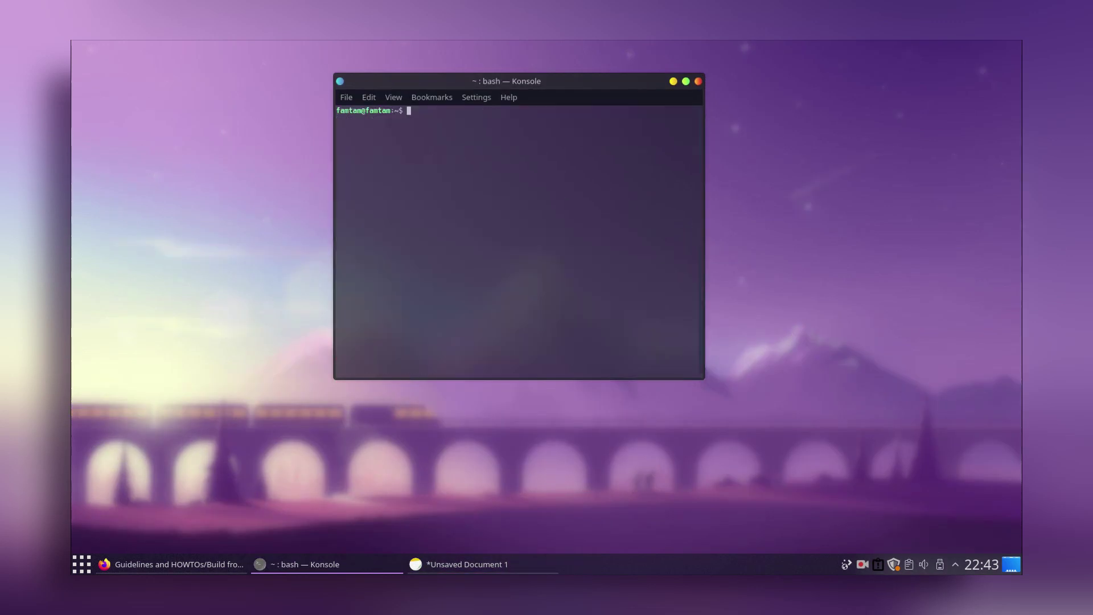
pyautogui.hotkey('ctrl', 'shift', 'v')
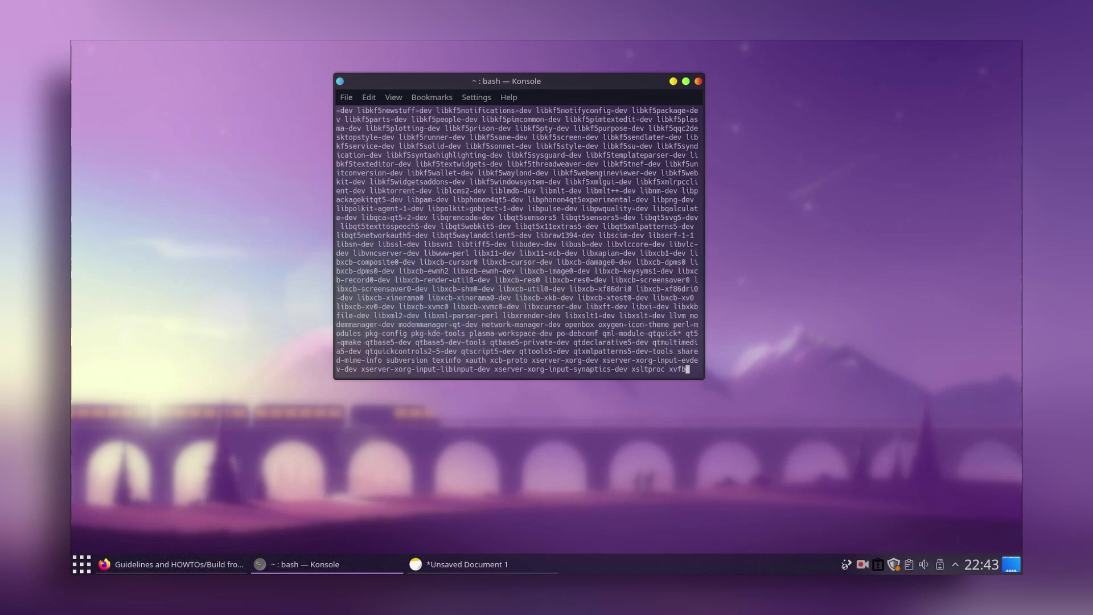
pyautogui.press('Return')
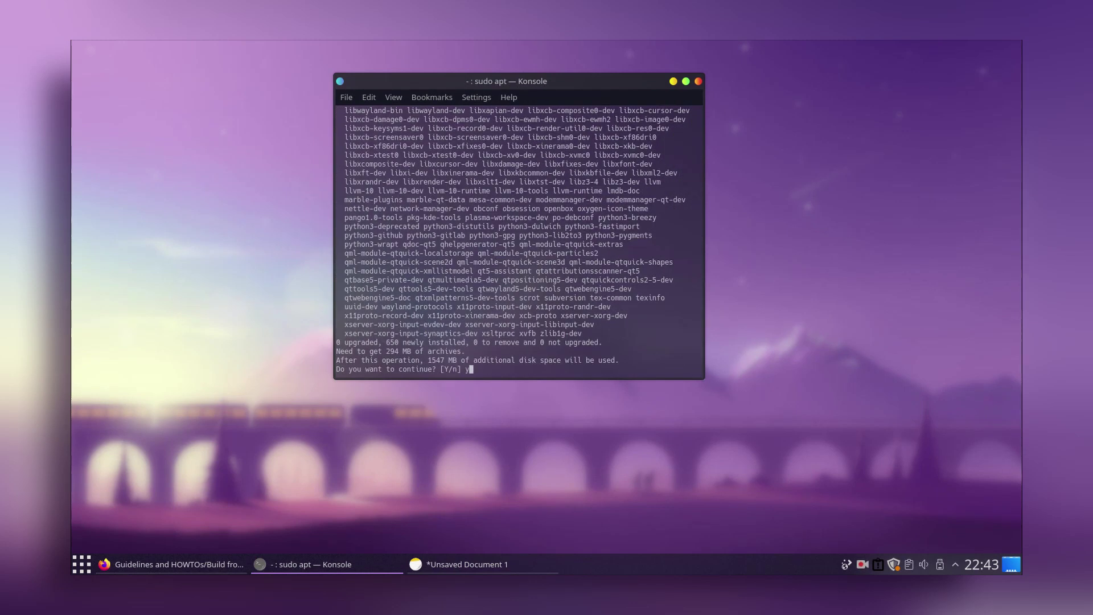
pyautogui.press('Return')
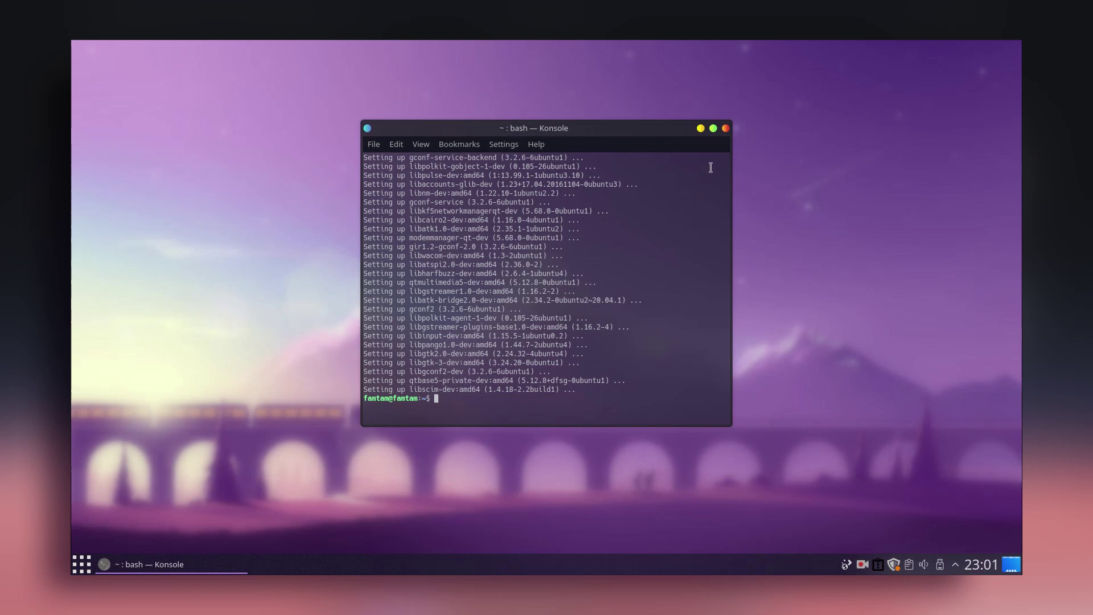
# Step: Close Konsole and launch Dolphin from the Application Launcher
pyautogui.click(726, 129)
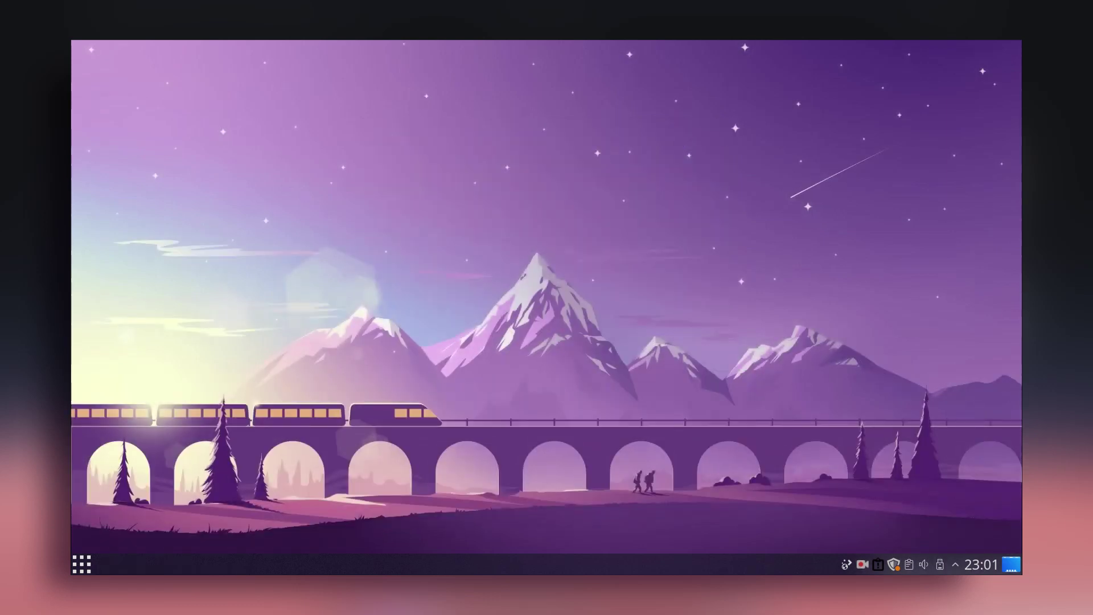
pyautogui.click(81, 565)
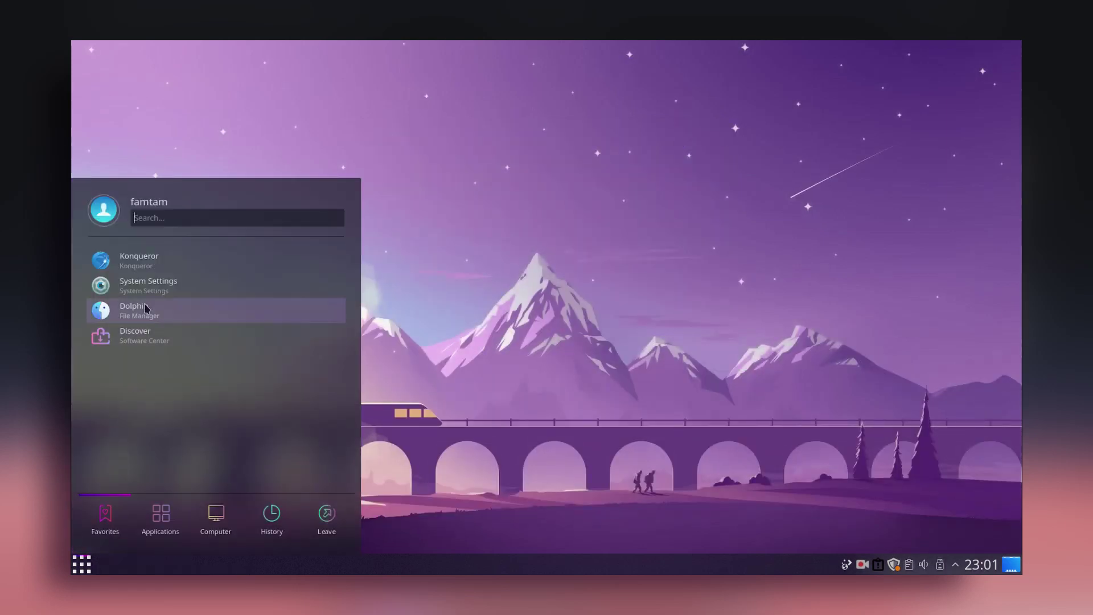
pyautogui.click(145, 308)
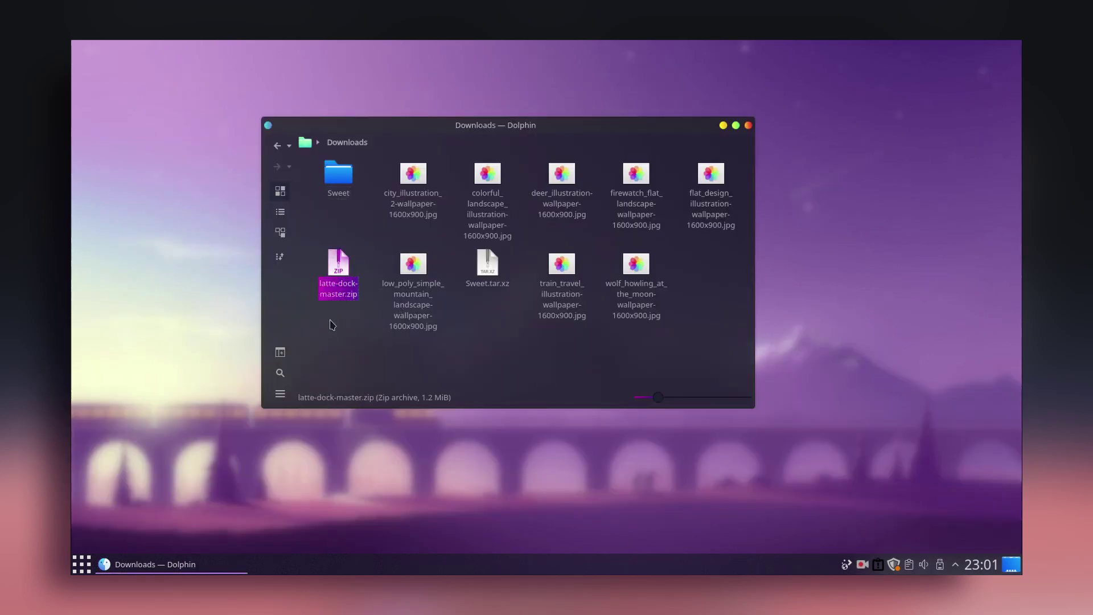
# Step: Extract latte-dock-master.zip into the Downloads folder, closing the extra file manager window
pyautogui.rightClick(344, 300)
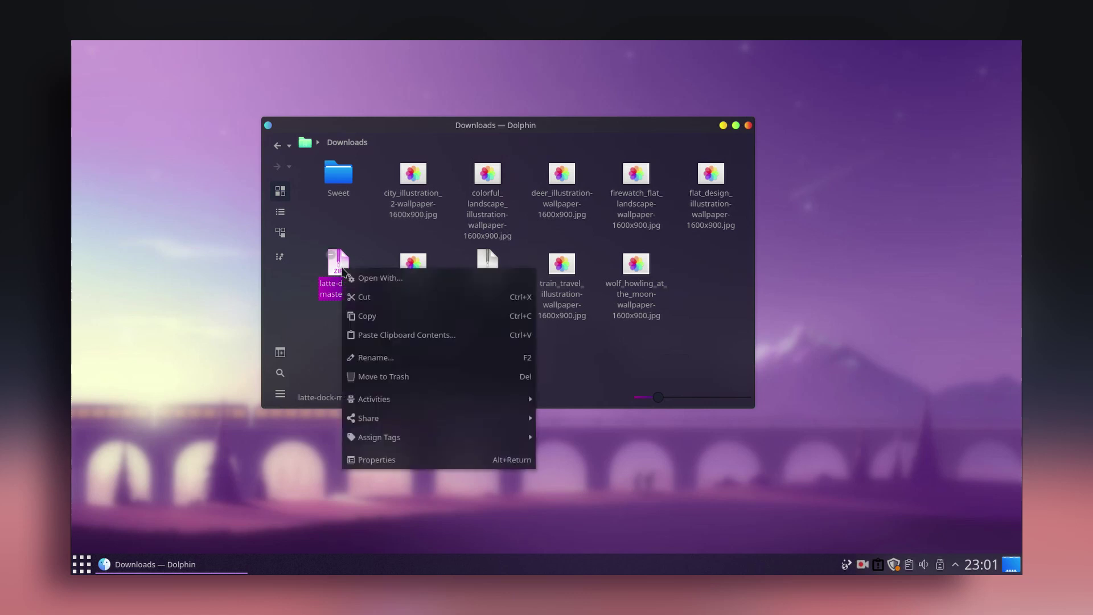
pyautogui.click(367, 279)
pyautogui.write('ark')
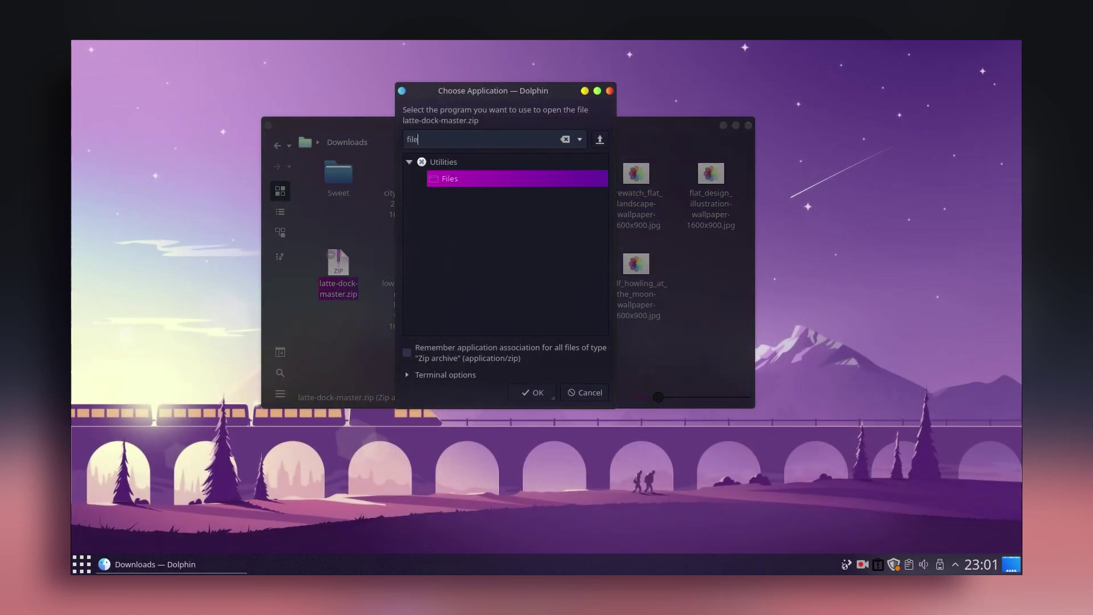
pyautogui.click(533, 392)
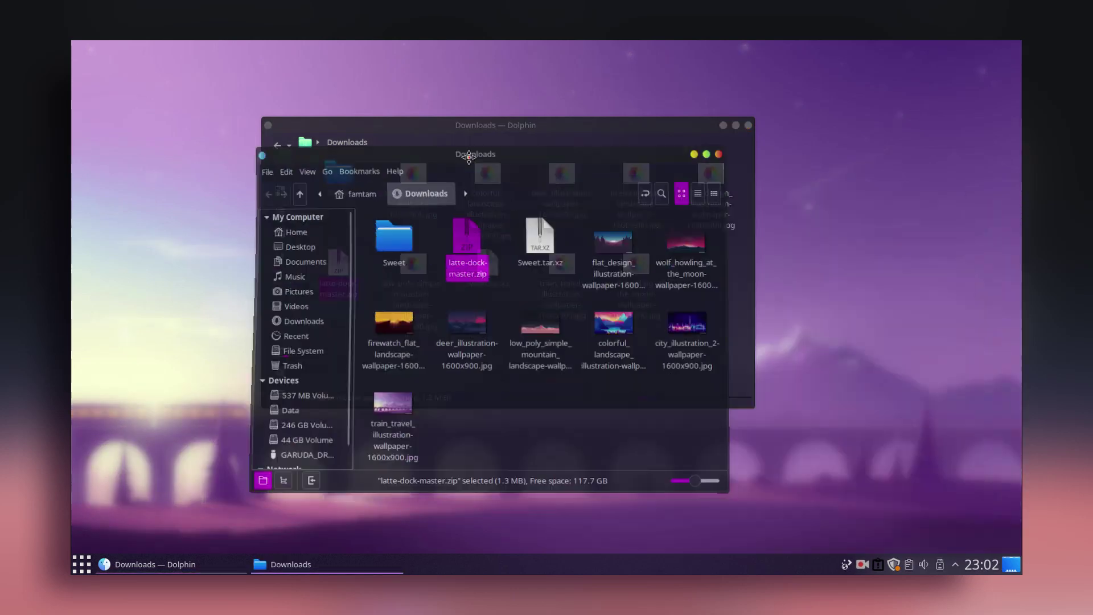
pyautogui.rightClick(482, 240)
pyautogui.click(518, 410)
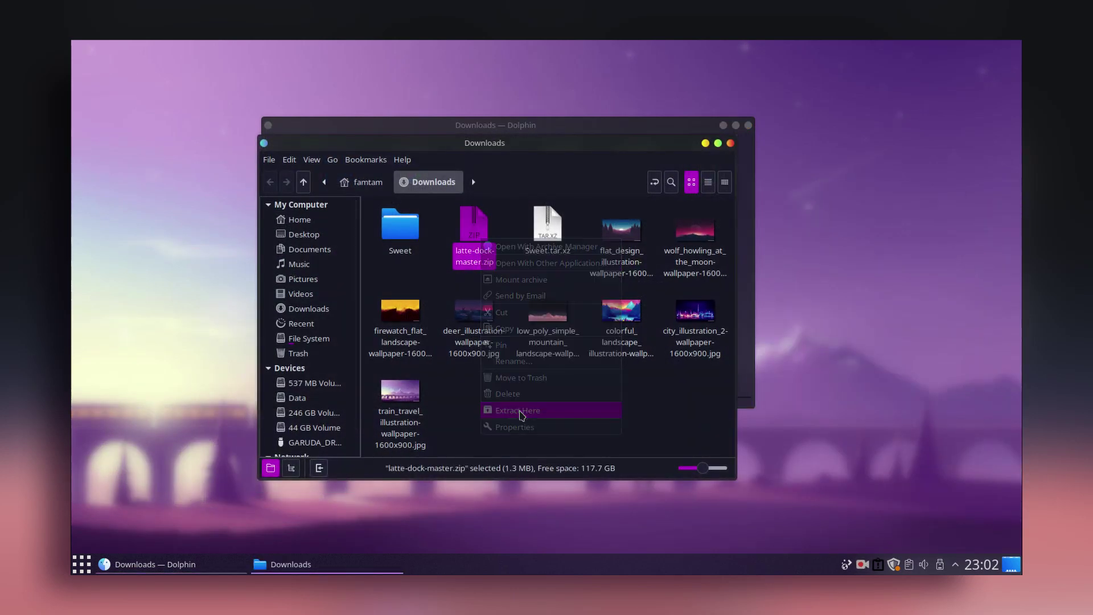
pyautogui.click(731, 143)
pyautogui.click(400, 363)
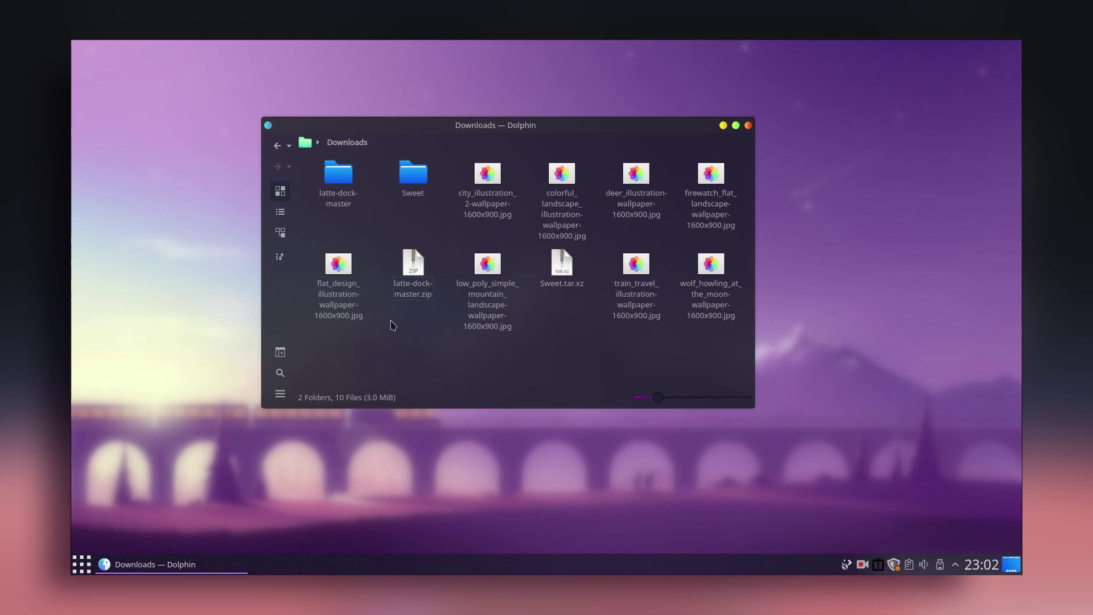
# Step: Open the latte-dock-master folder and start a terminal inside it
pyautogui.doubleClick(338, 179)
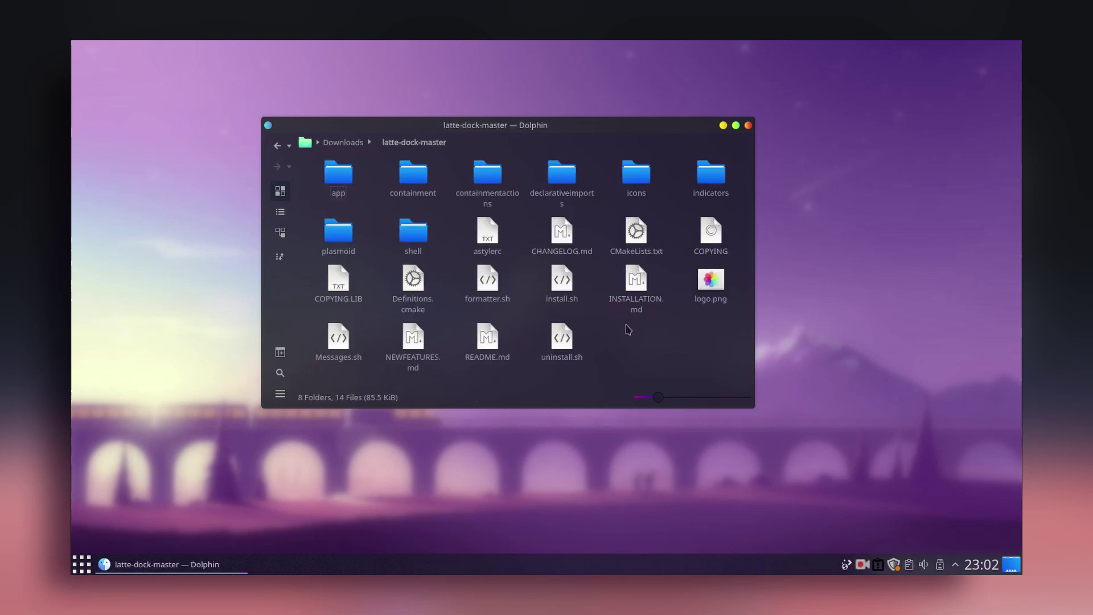
pyautogui.rightClick(613, 338)
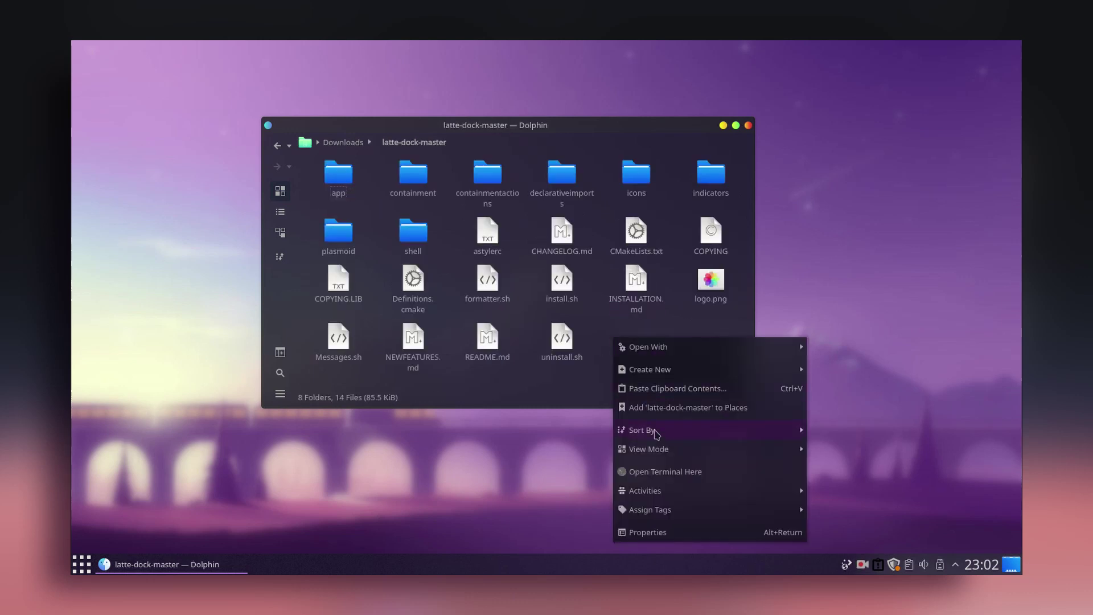
pyautogui.click(682, 475)
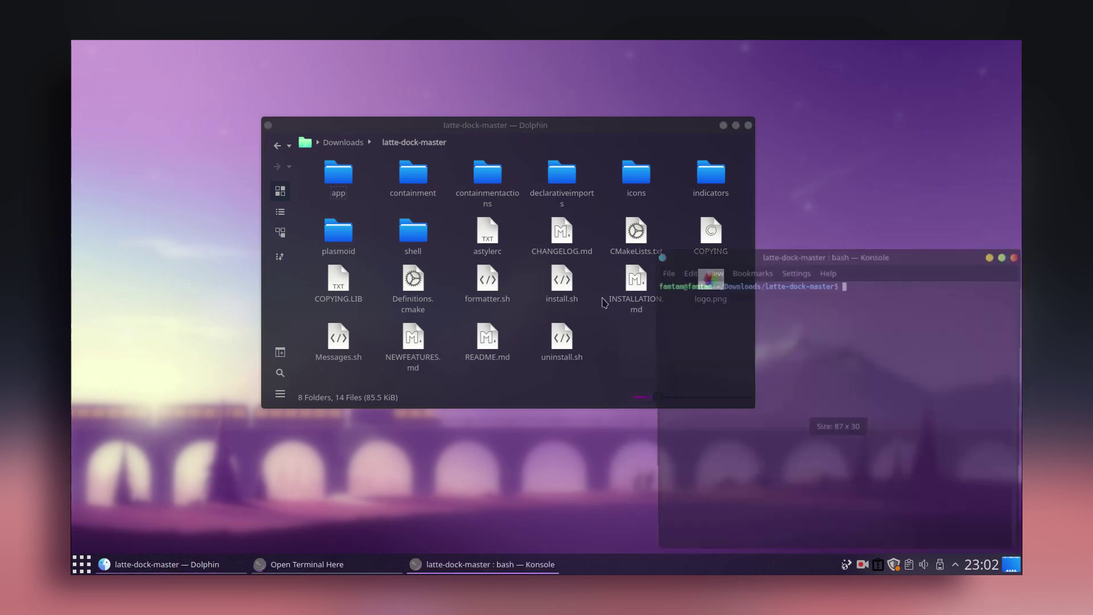
# Step: Run sh install.sh with the sudo password to build and install Latte Dock, then clear the terminal
pyautogui.write('sh')
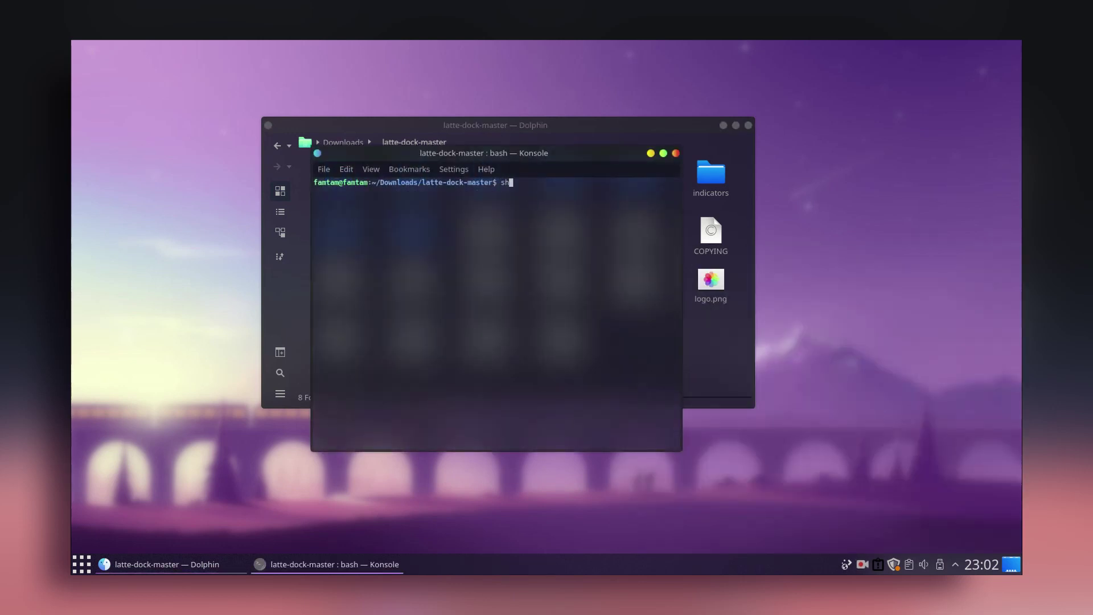
pyautogui.write(' install.sh')
pyautogui.press('Return')
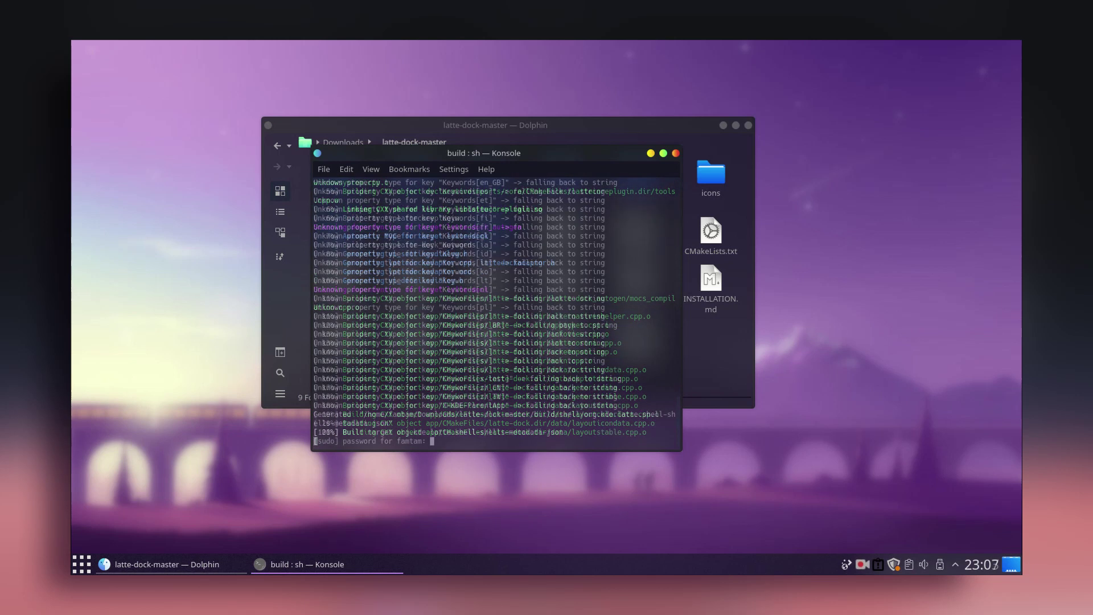
pyautogui.write('****')
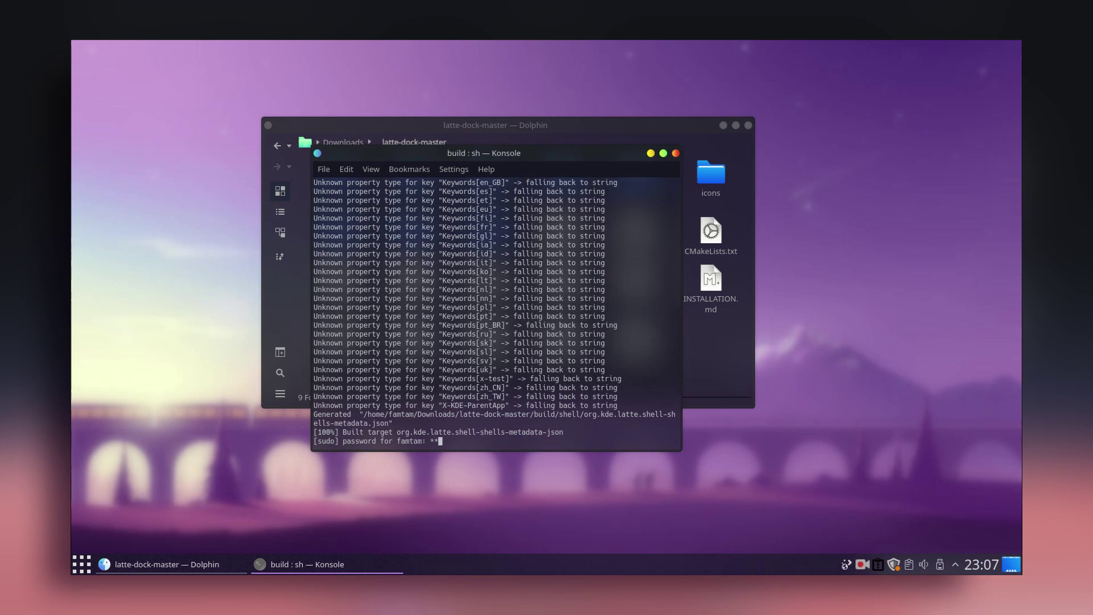
pyautogui.press('Return')
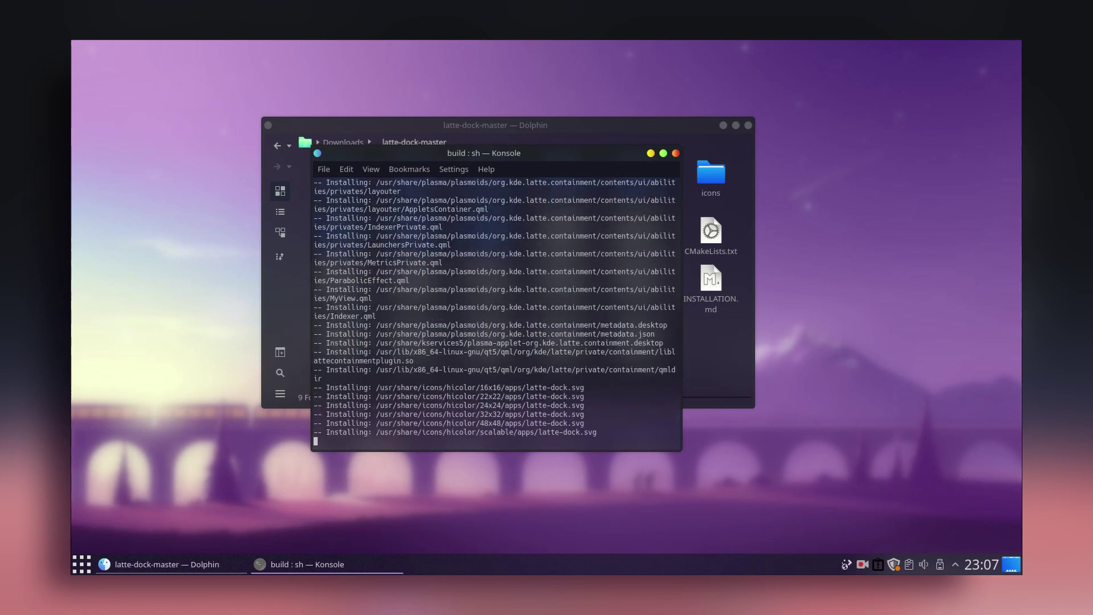
pyautogui.write('clear')
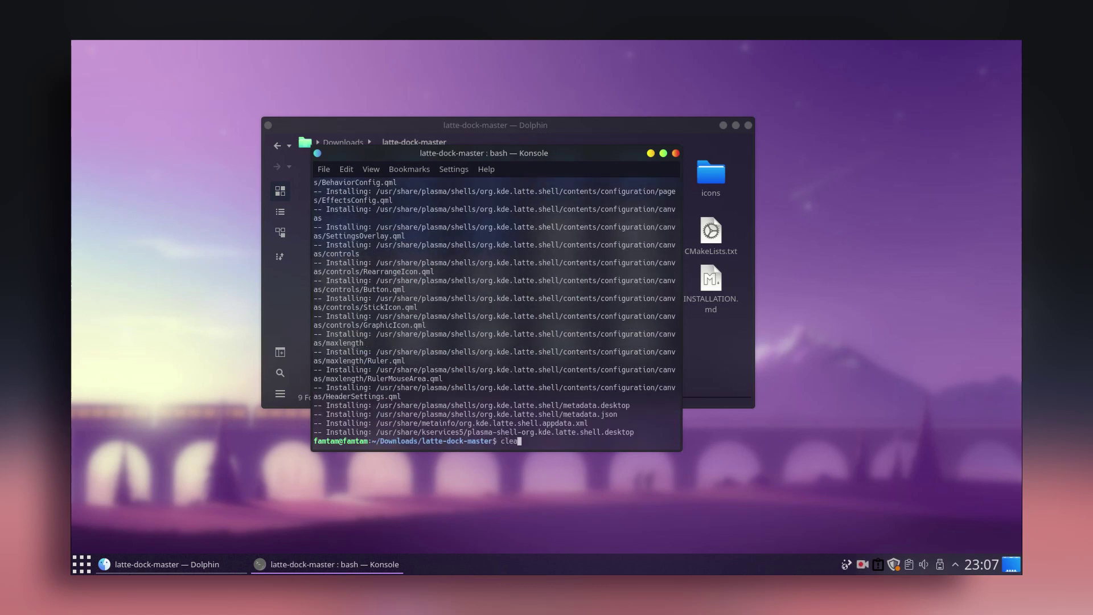
pyautogui.press('Return')
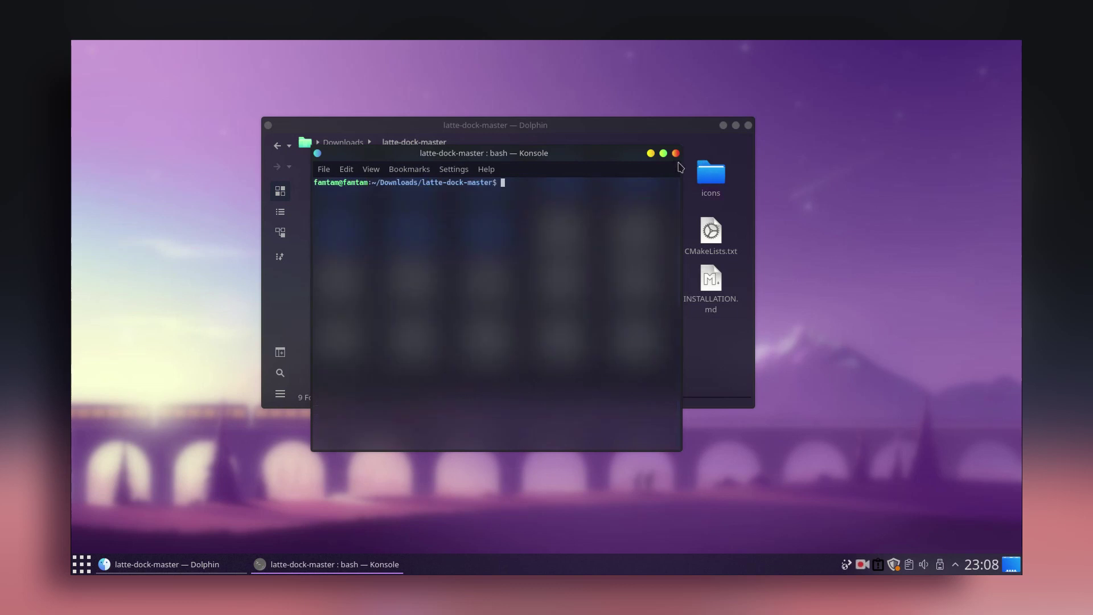
# Step: Close Konsole and Dolphin, then start Latte Dock by searching 'latte' in the launcher
pyautogui.click(676, 153)
pyautogui.click(748, 125)
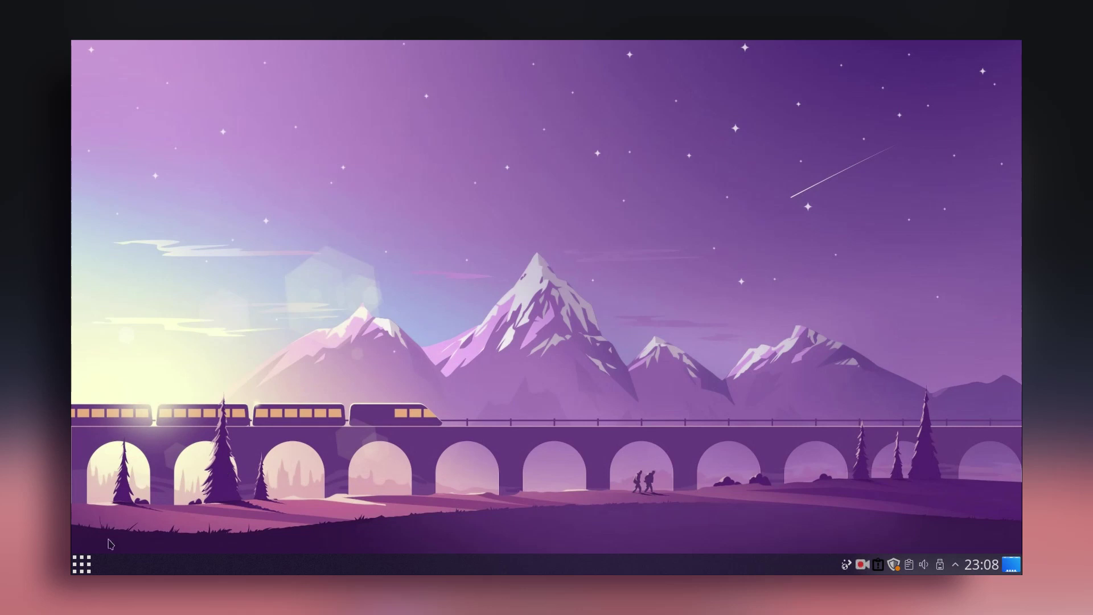
pyautogui.click(81, 564)
pyautogui.write('latte')
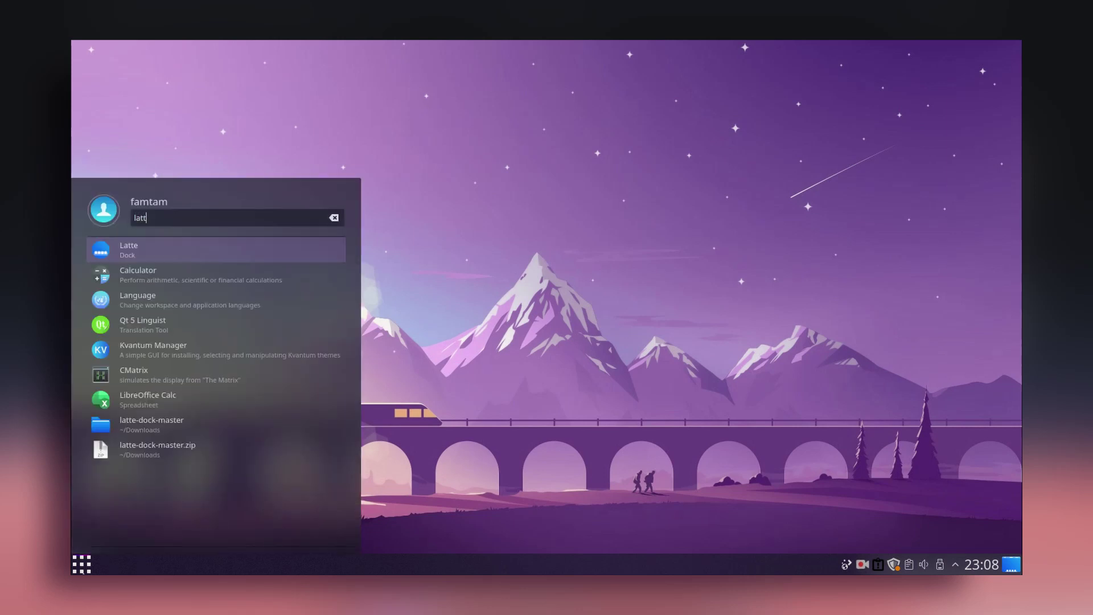
pyautogui.click(150, 259)
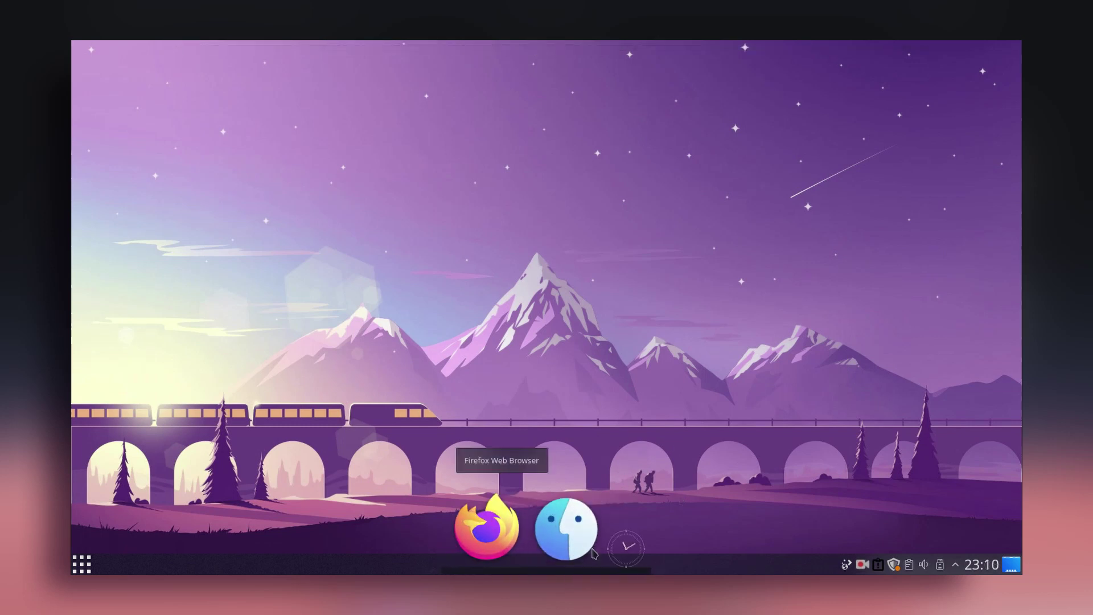
# Step: Move the old Plasma panel to the left screen edge
pyautogui.rightClick(719, 554)
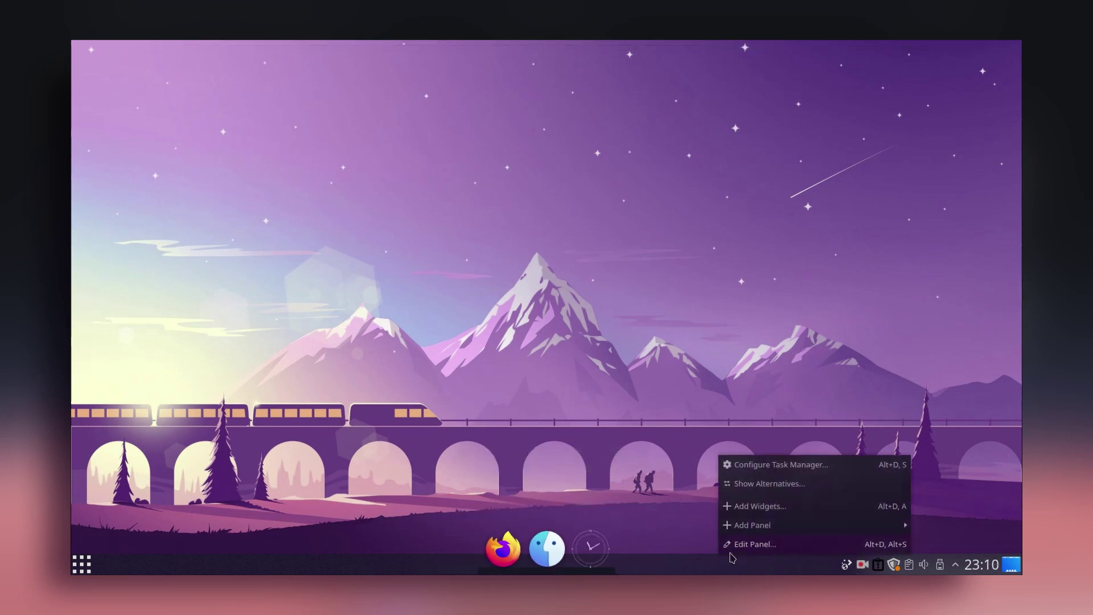
pyautogui.click(742, 546)
pyautogui.moveTo(501, 517); pyautogui.dragTo(133, 308)
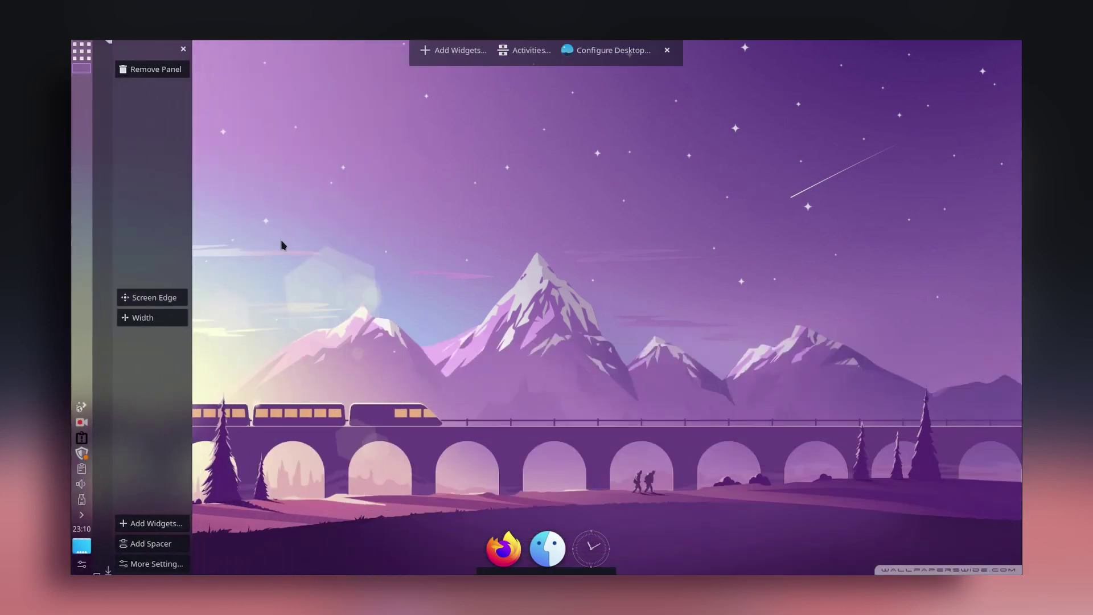
pyautogui.click(281, 242)
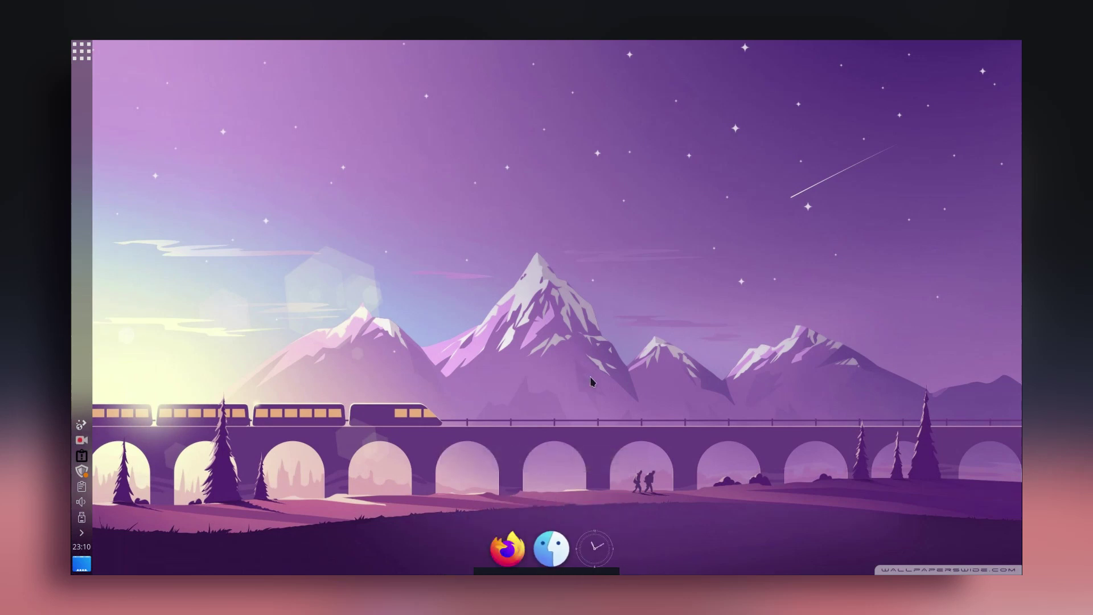
# Step: Open Latte Dock's Manage Layouts window from the dock's Layouts menu
pyautogui.rightClick(607, 526)
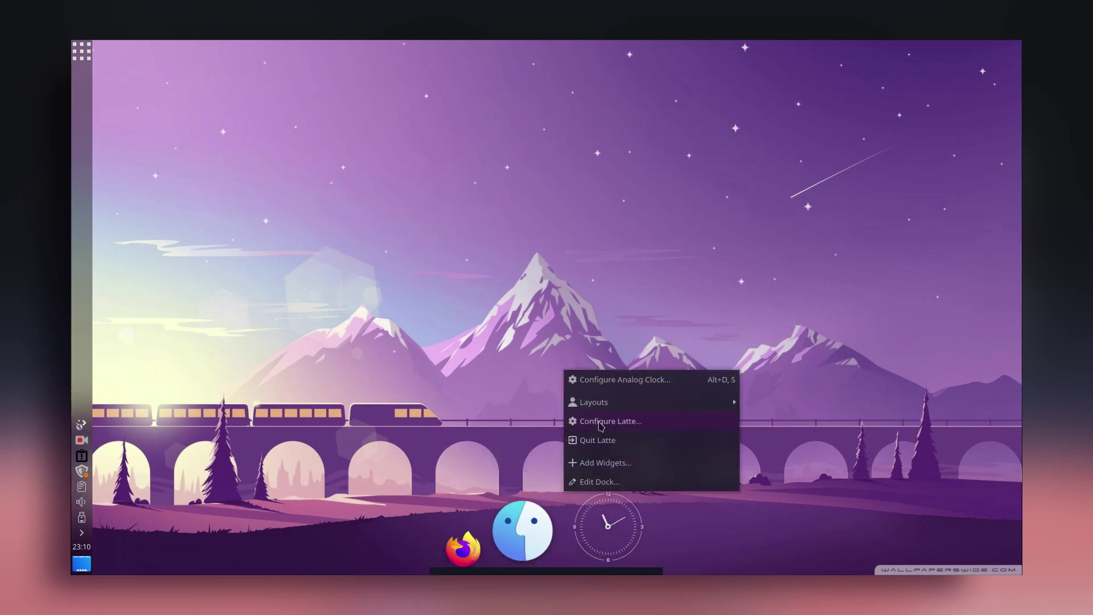
pyautogui.moveTo(603, 405)
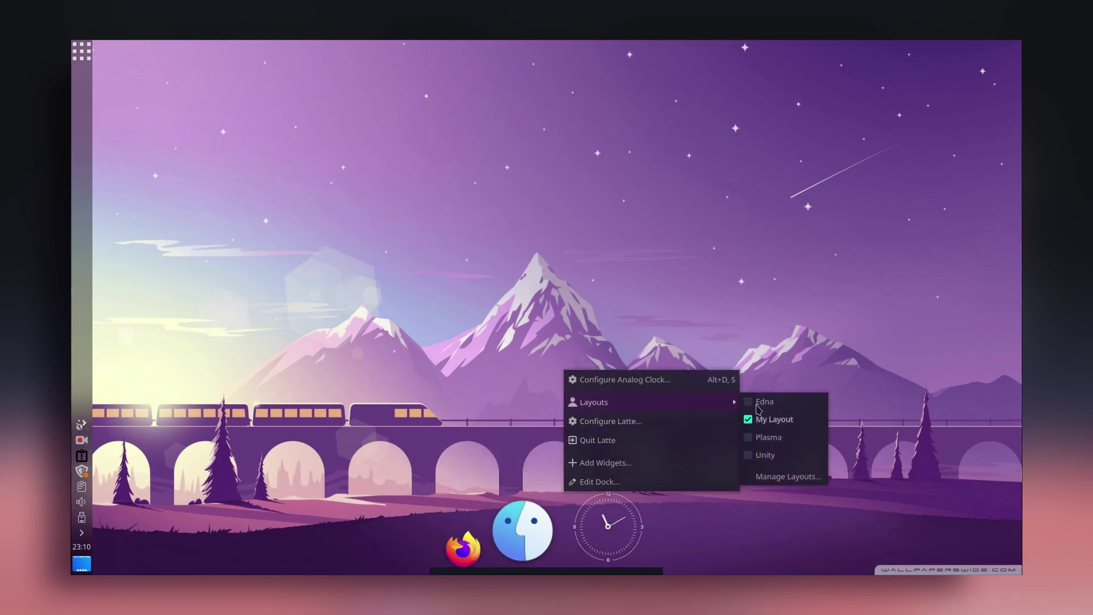
pyautogui.click(797, 476)
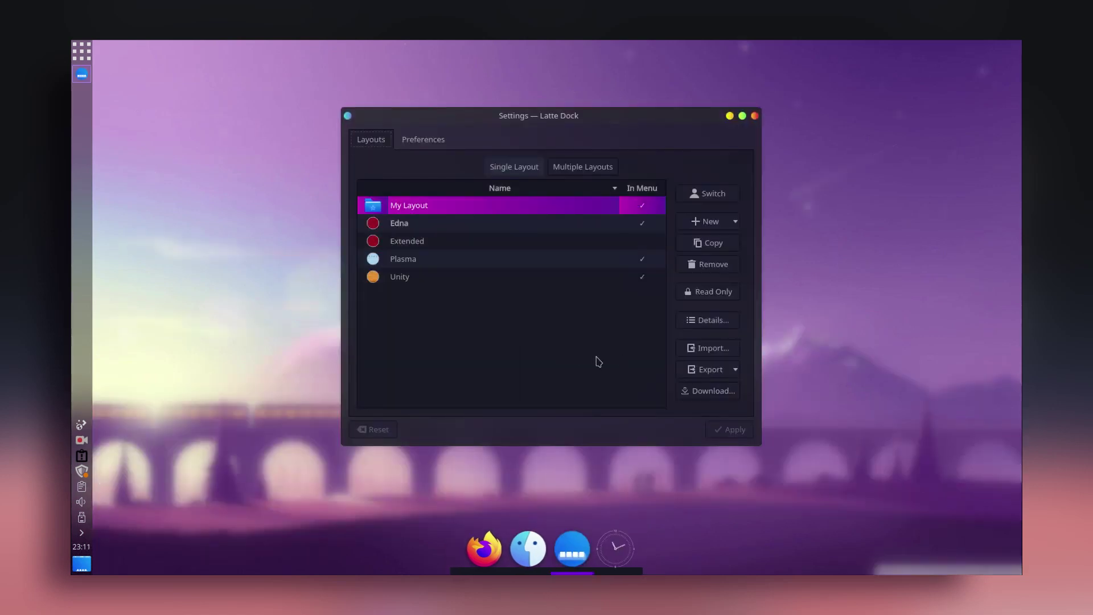
# Step: Install the Moe and Edna layouts from Latte's add-on installer, then close it
pyautogui.click(706, 389)
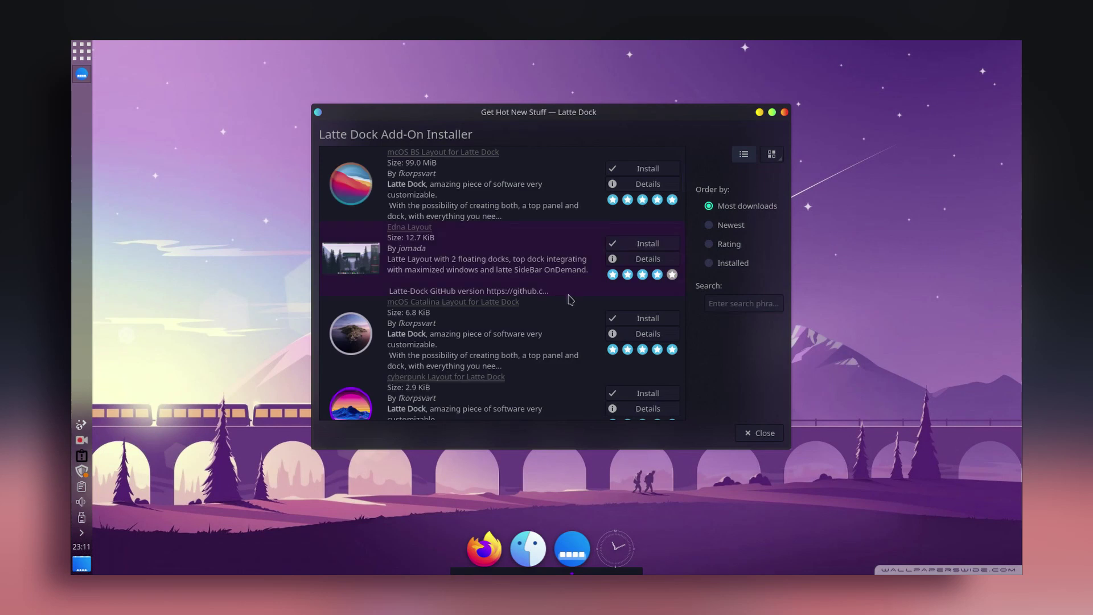
pyautogui.scroll(-5, 572, 282)
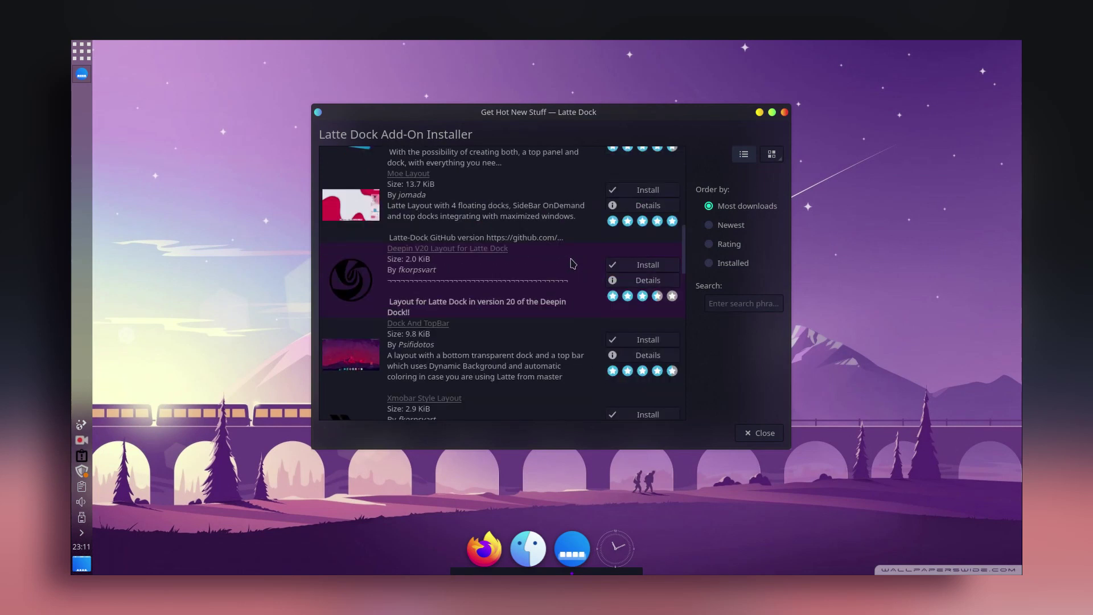
pyautogui.scroll(-2, 572, 263)
pyautogui.scroll(5, 541, 244)
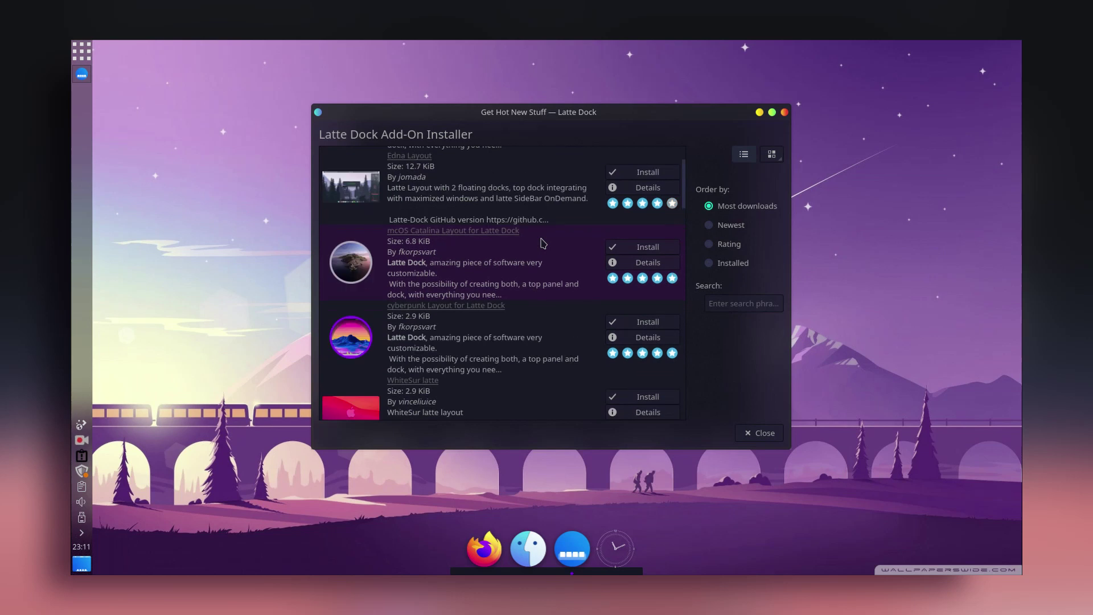
pyautogui.scroll(2, 541, 244)
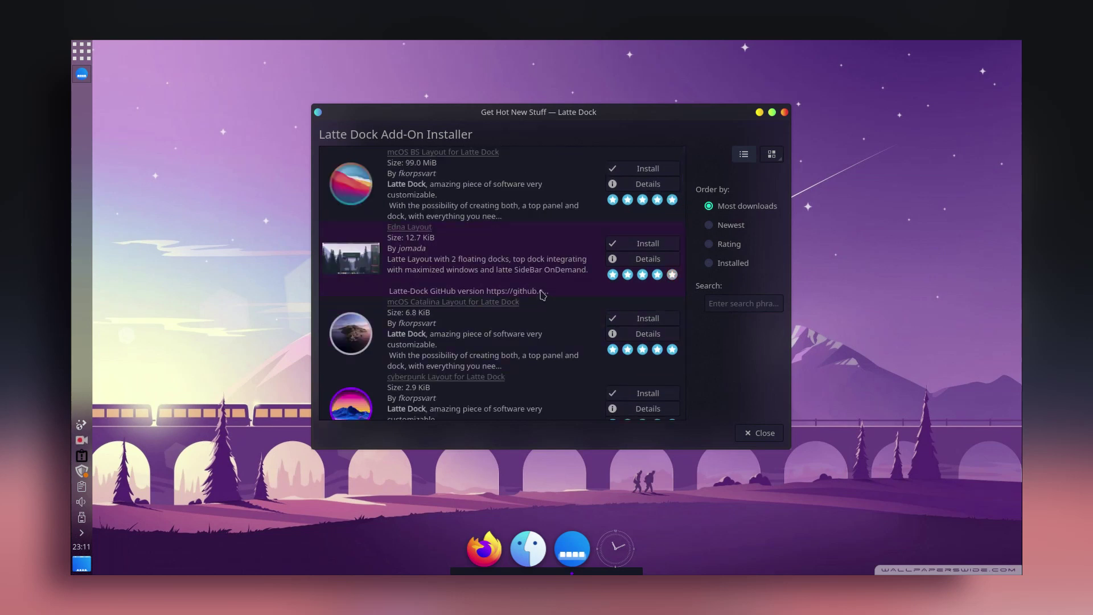
pyautogui.scroll(-4, 551, 330)
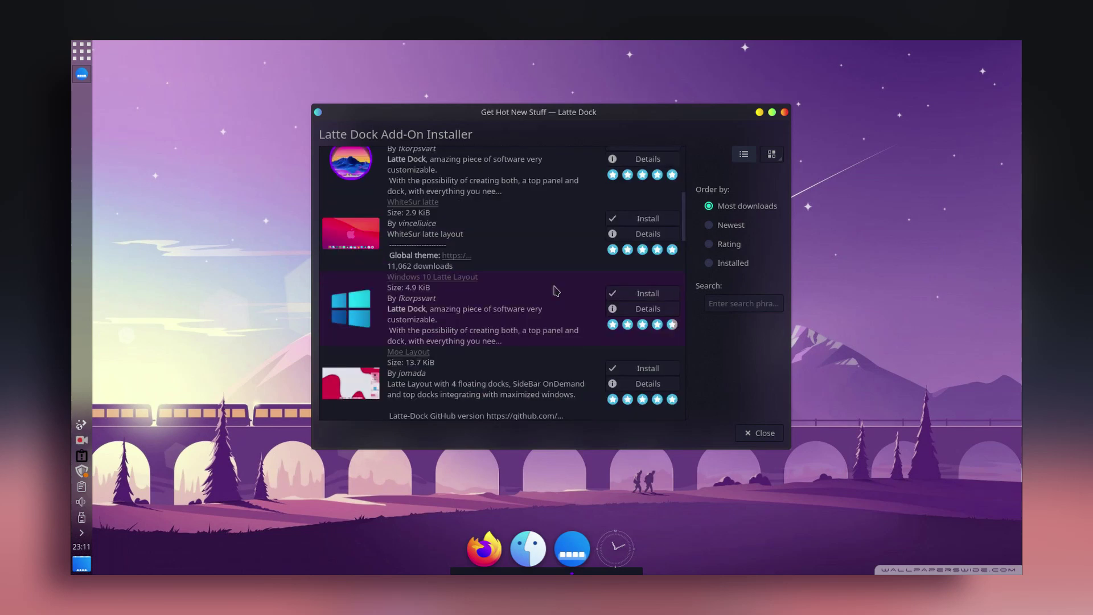
pyautogui.scroll(-2, 556, 291)
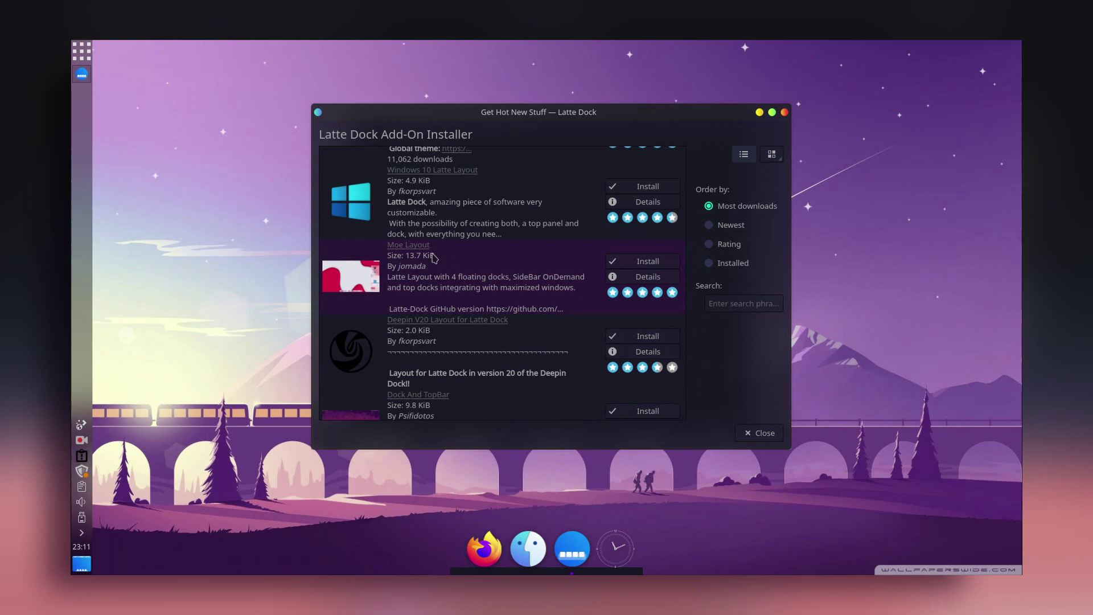
pyautogui.click(647, 260)
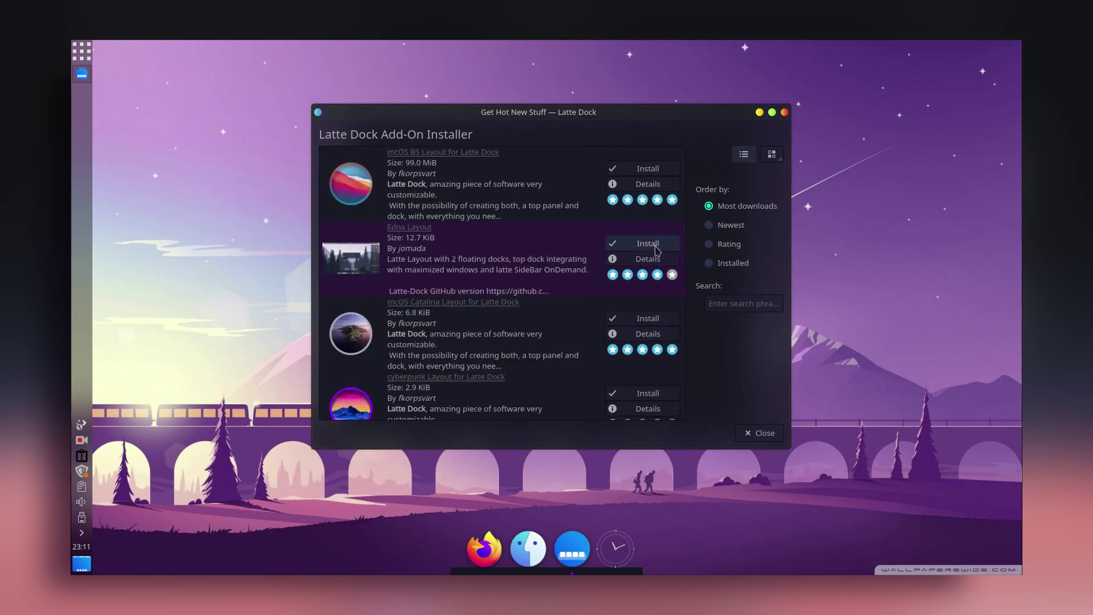
pyautogui.click(657, 251)
pyautogui.click(571, 336)
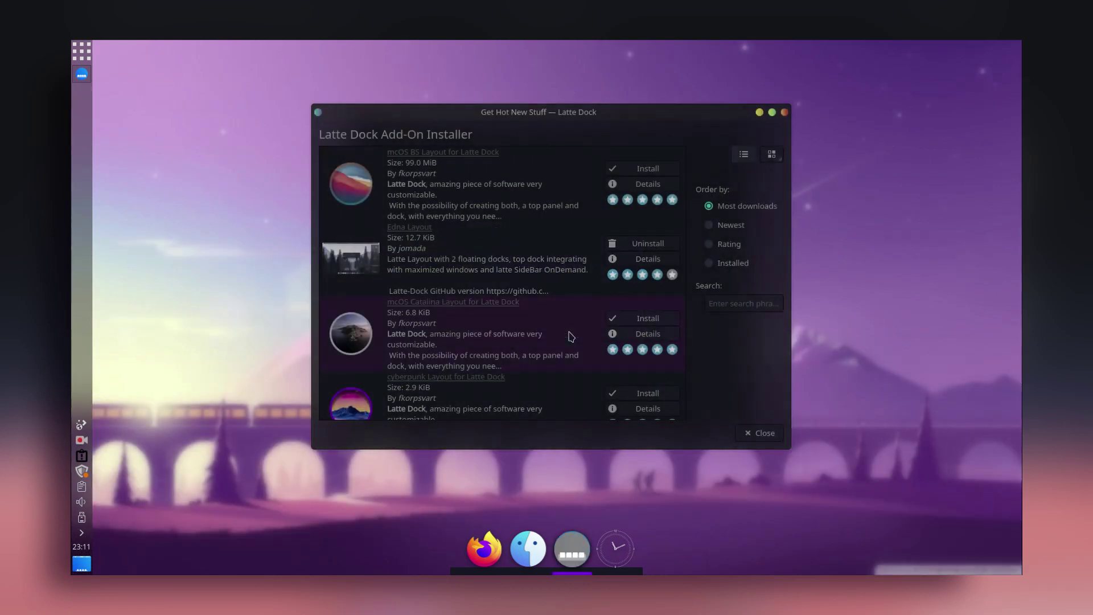
pyautogui.scroll(-5, 571, 336)
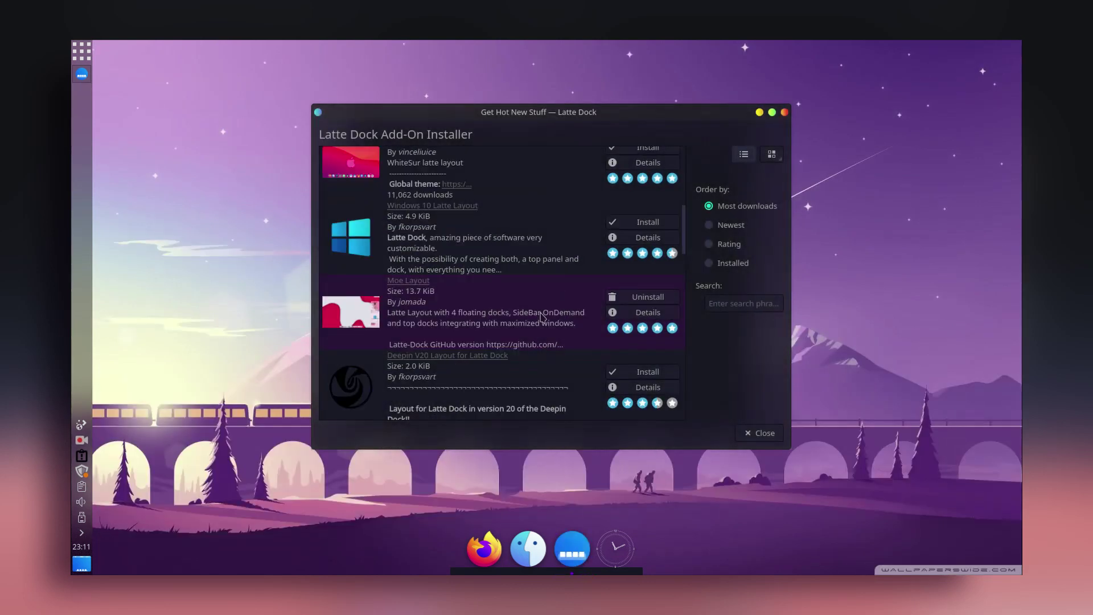
pyautogui.click(740, 431)
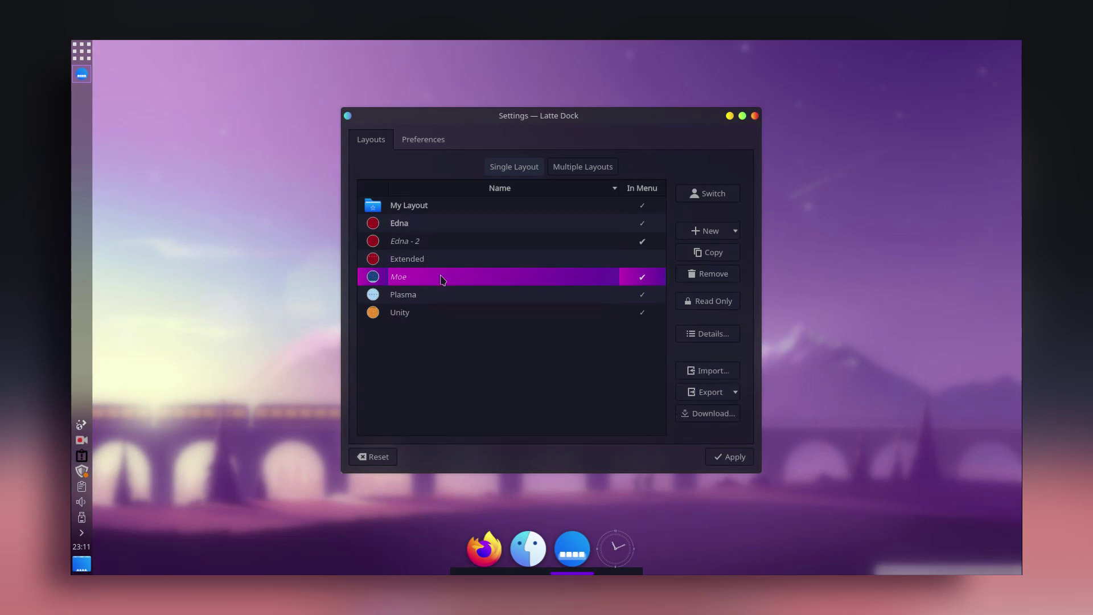
# Step: Apply the new layouts, switch to Moe and try its sidebar
pyautogui.click(492, 283)
pyautogui.click(728, 457)
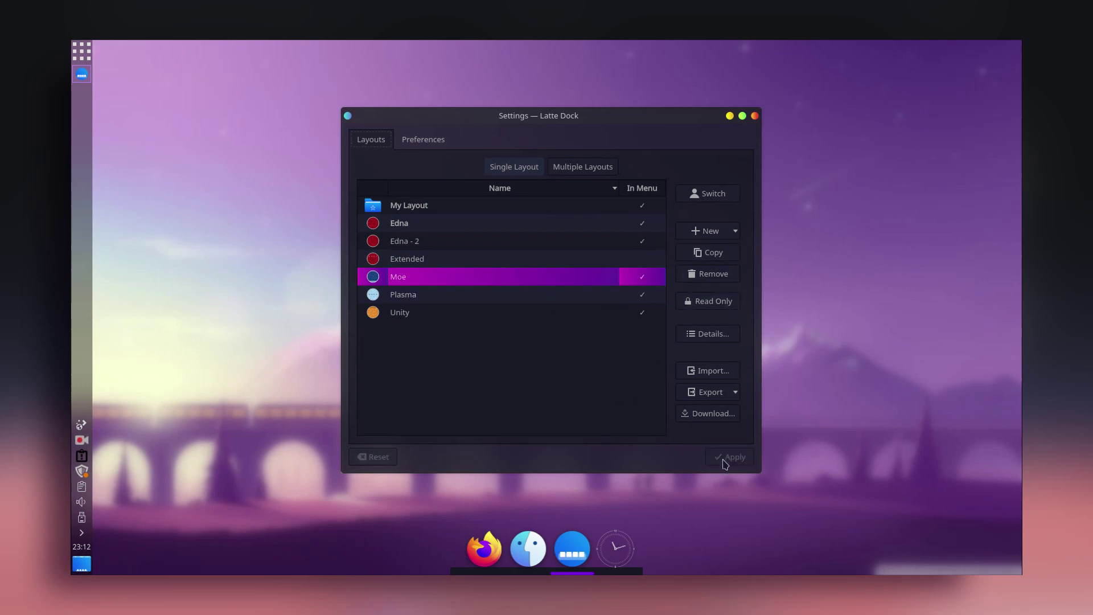
pyautogui.click(709, 196)
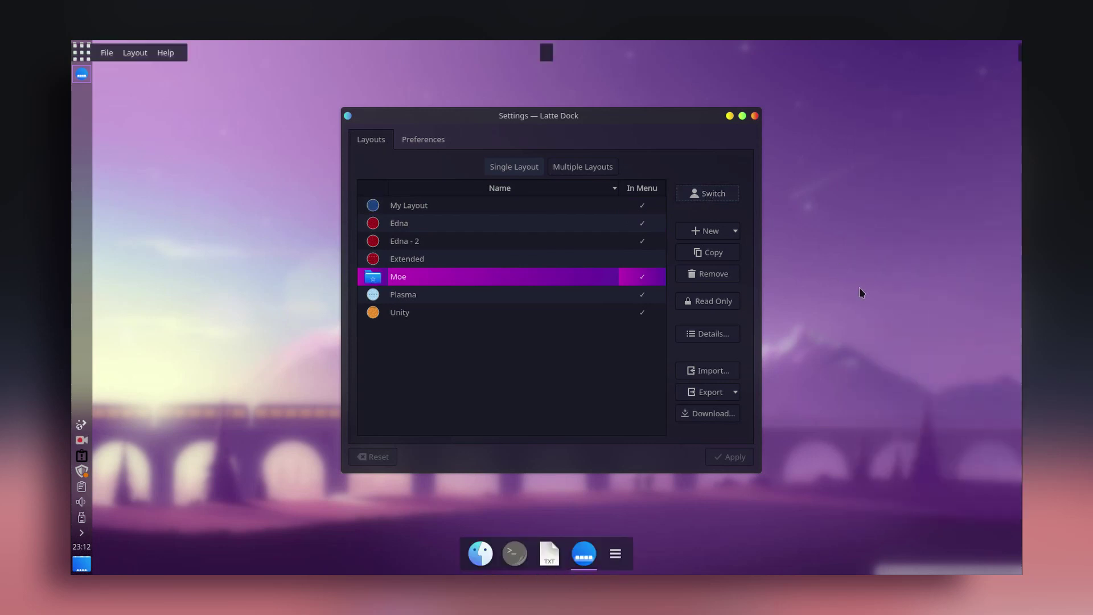
pyautogui.click(618, 558)
pyautogui.click(619, 559)
# Step: Switch the desktop to the Edna layout and close the Latte settings window
pyautogui.click(480, 221)
pyautogui.click(706, 192)
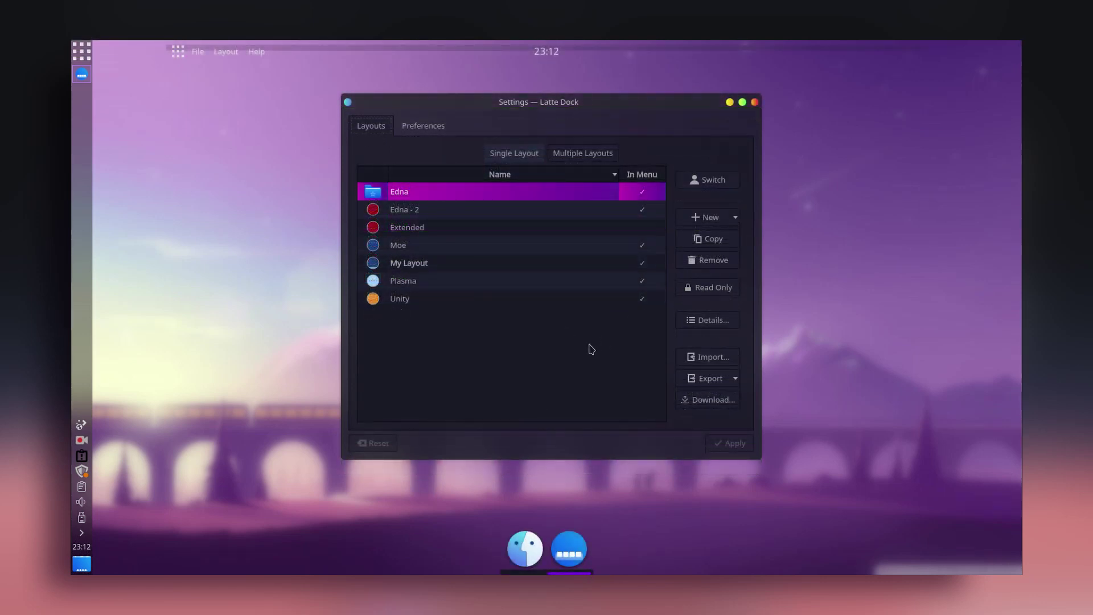
pyautogui.rightClick(568, 548)
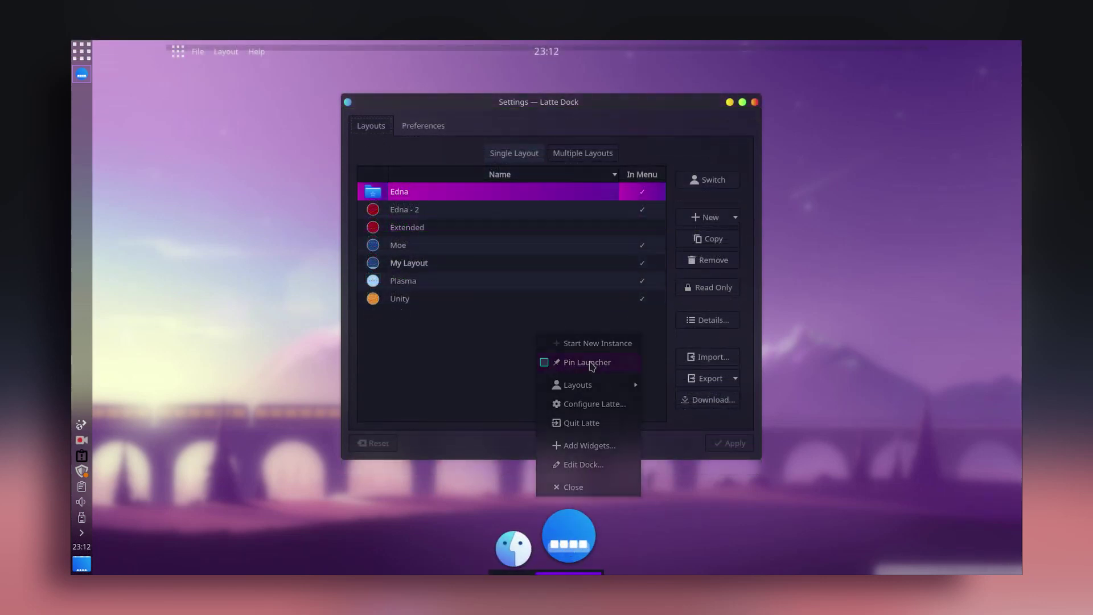
pyautogui.click(716, 155)
pyautogui.click(755, 103)
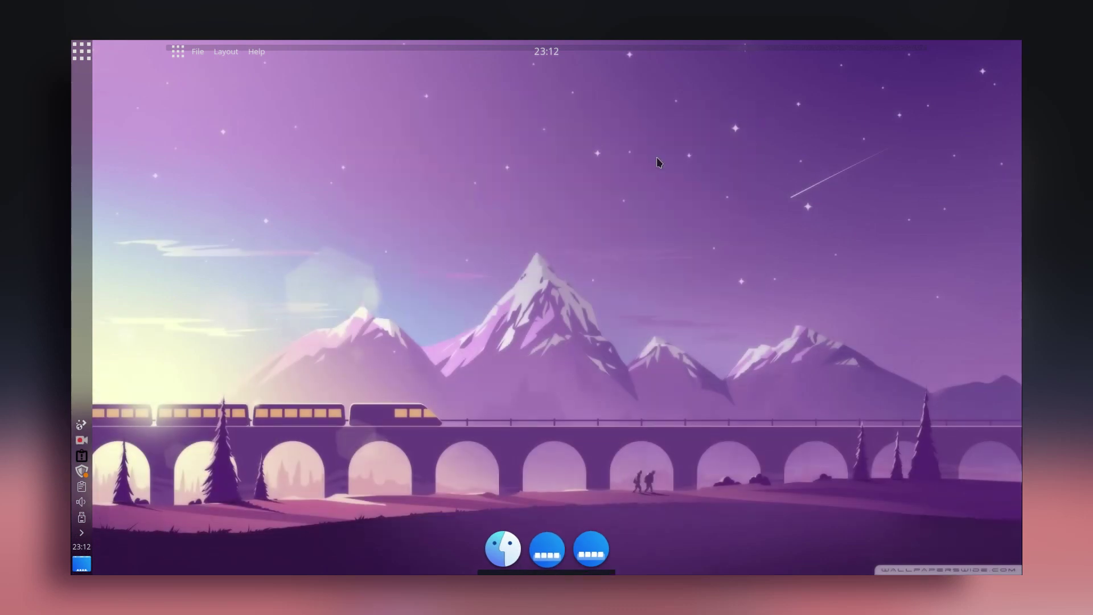
pyautogui.click(83, 53)
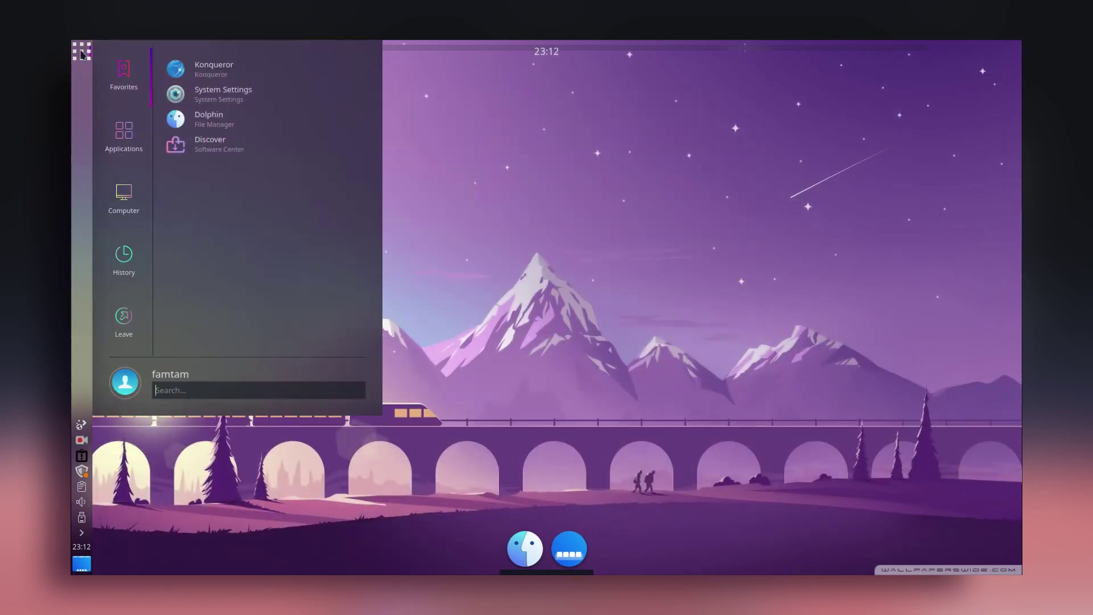
# Step: Pin Kvantum Manager to the dock, then close Kvantum Manager
pyautogui.click(466, 162)
pyautogui.click(179, 51)
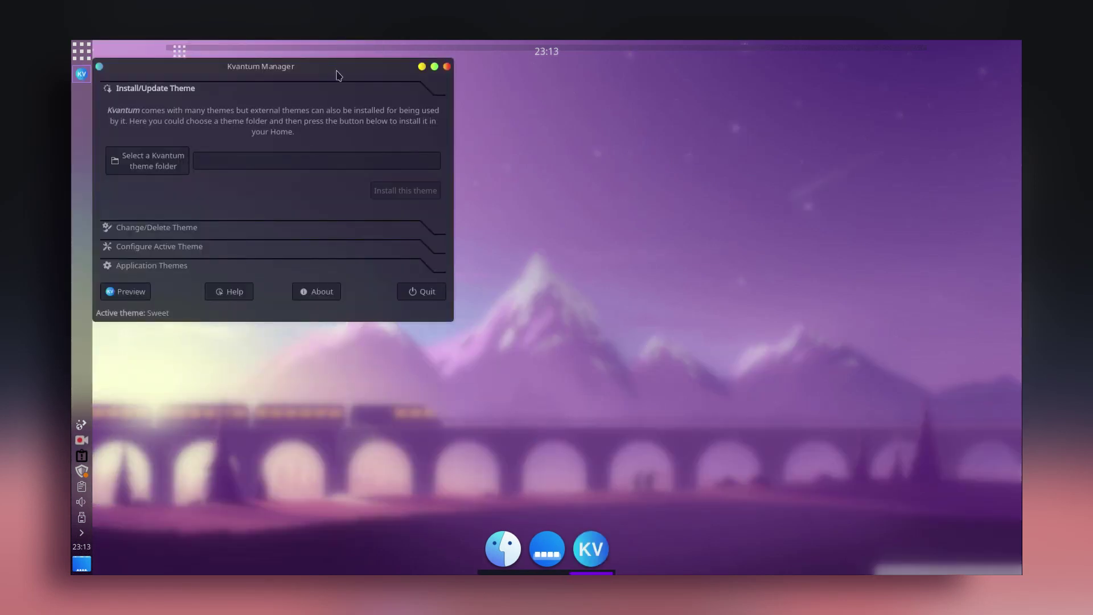
pyautogui.moveTo(339, 74); pyautogui.dragTo(429, 125)
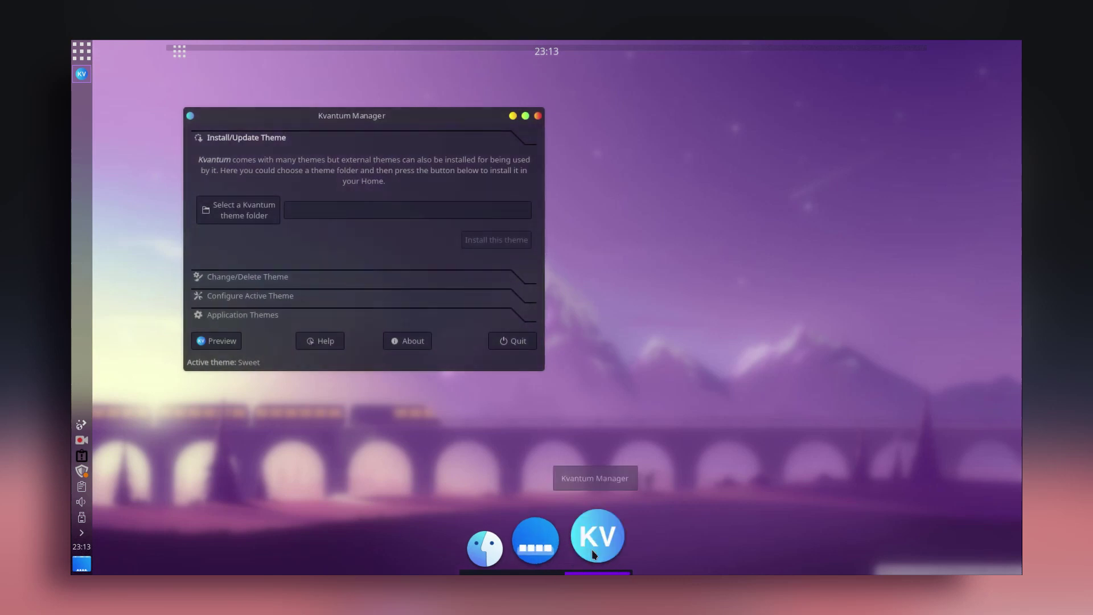
pyautogui.rightClick(595, 547)
pyautogui.click(607, 364)
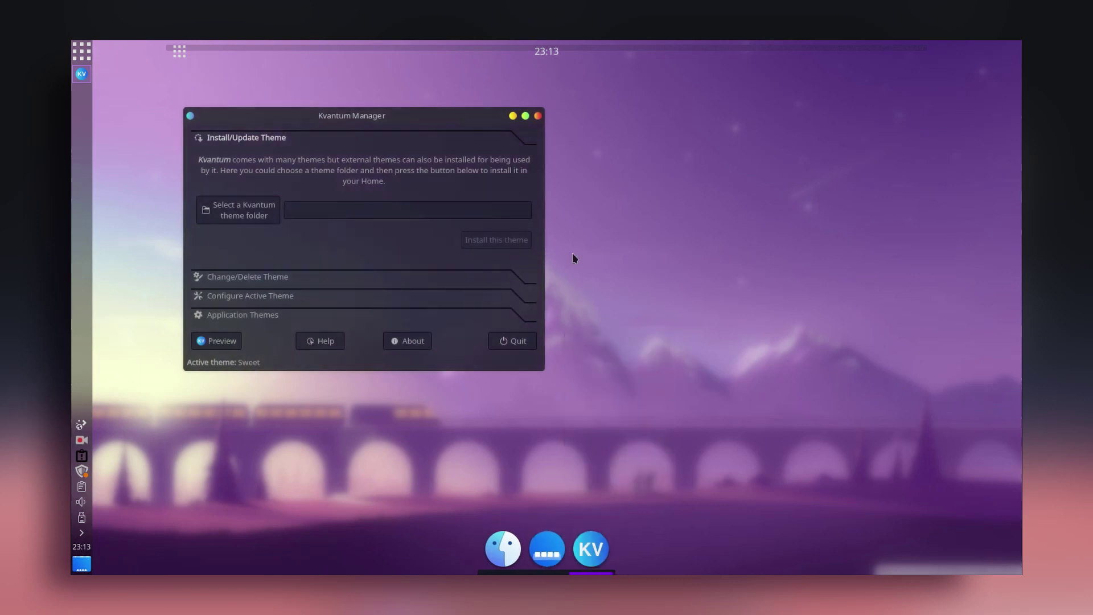
pyautogui.click(538, 117)
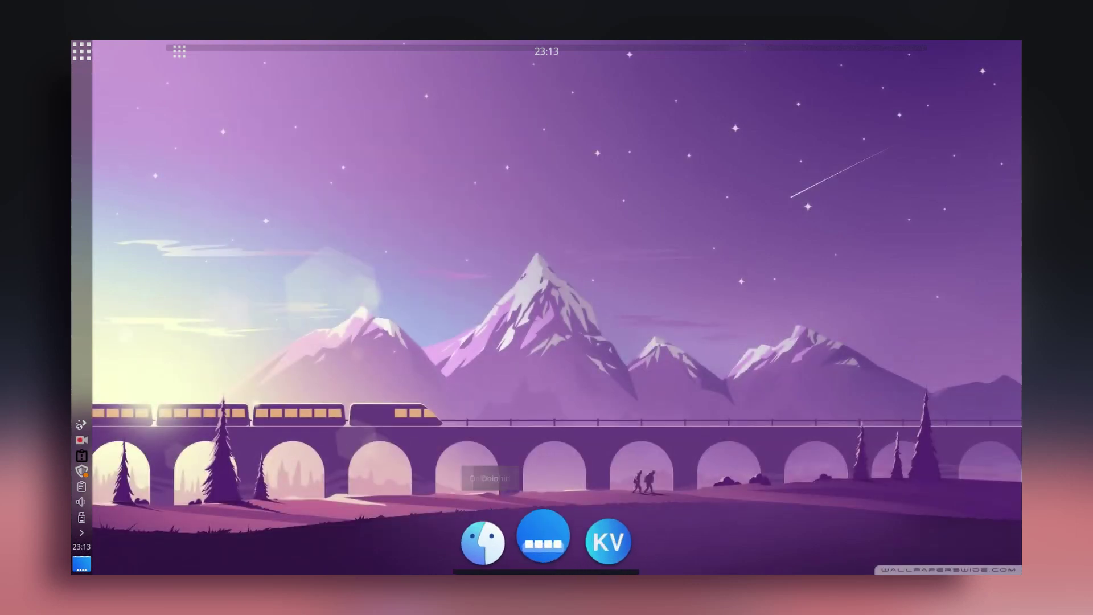
# Step: Add LibreOffice Writer from the Office applications category to the dock
pyautogui.click(176, 57)
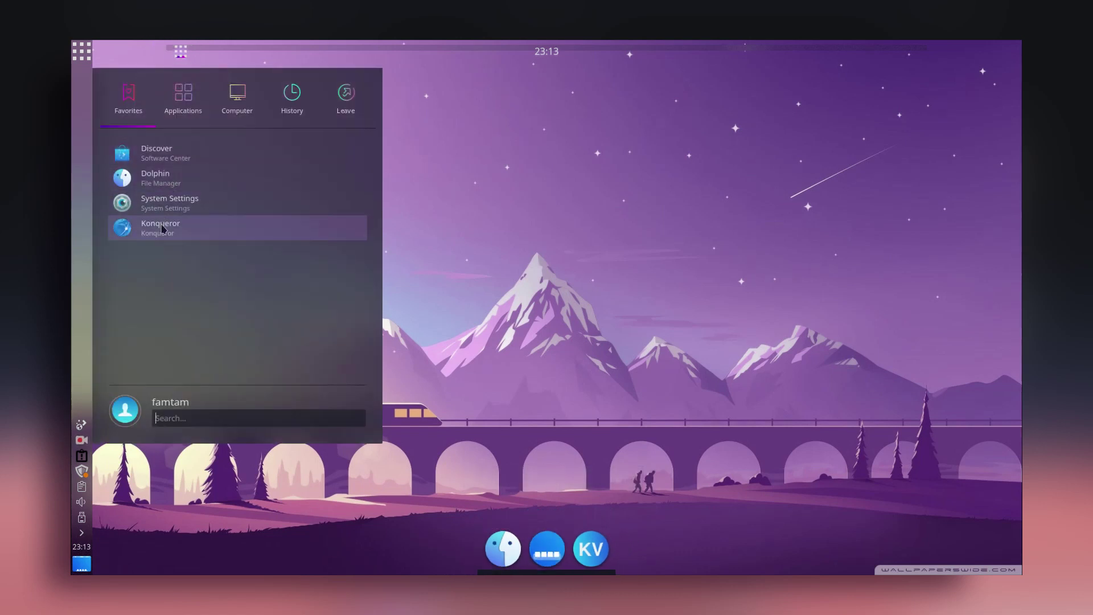
pyautogui.click(183, 100)
pyautogui.click(190, 253)
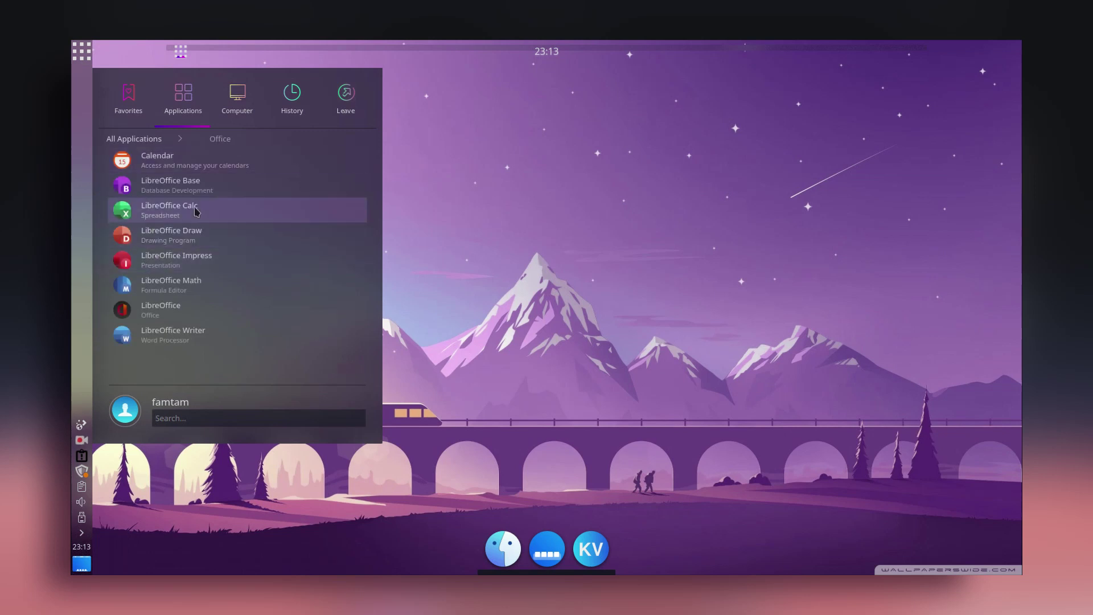
pyautogui.click(183, 342)
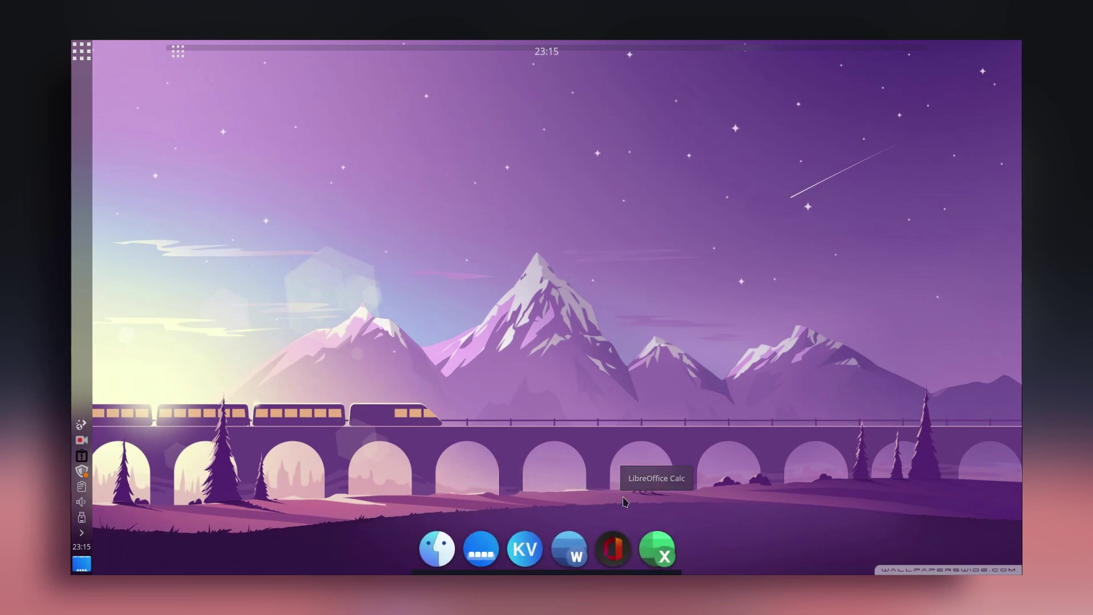
# Step: In the dock's advanced Appearance settings, raise the dock 96 px from the screen edge
pyautogui.rightClick(588, 571)
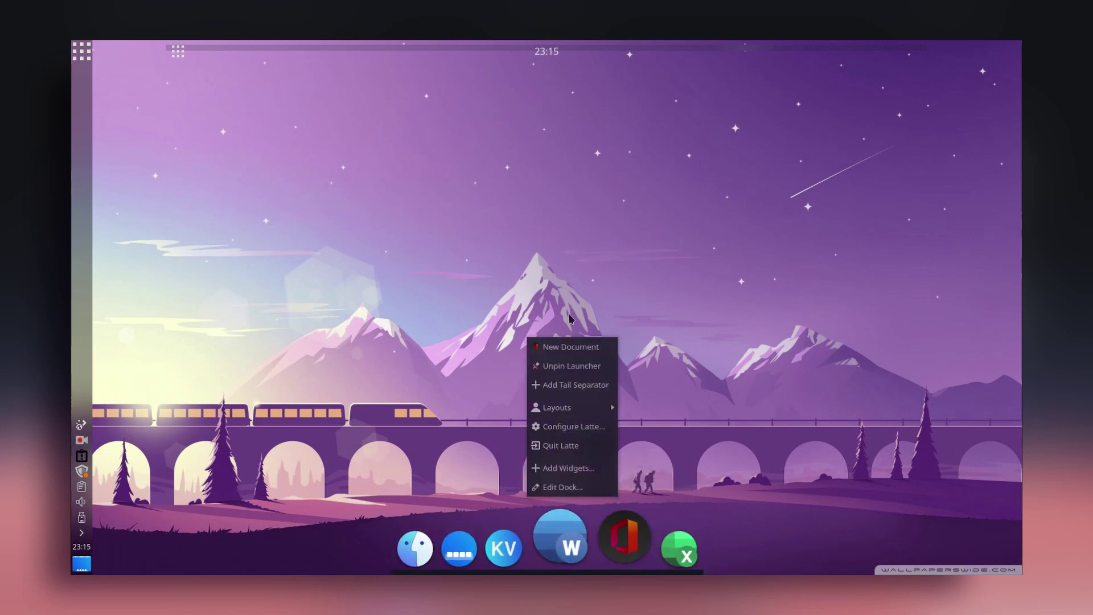
pyautogui.click(570, 488)
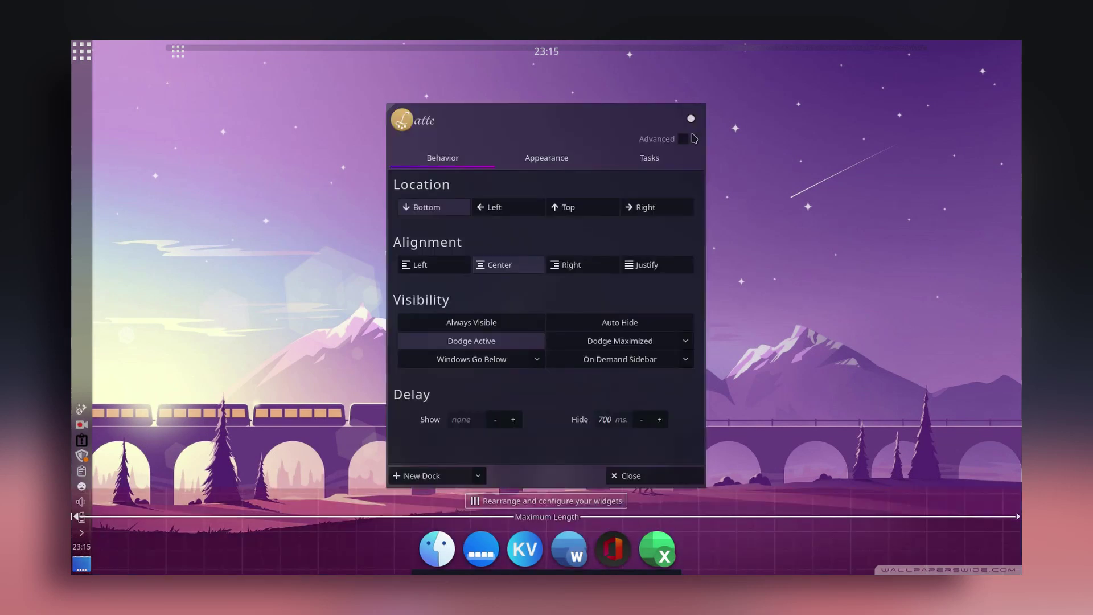
pyautogui.click(693, 138)
pyautogui.click(826, 126)
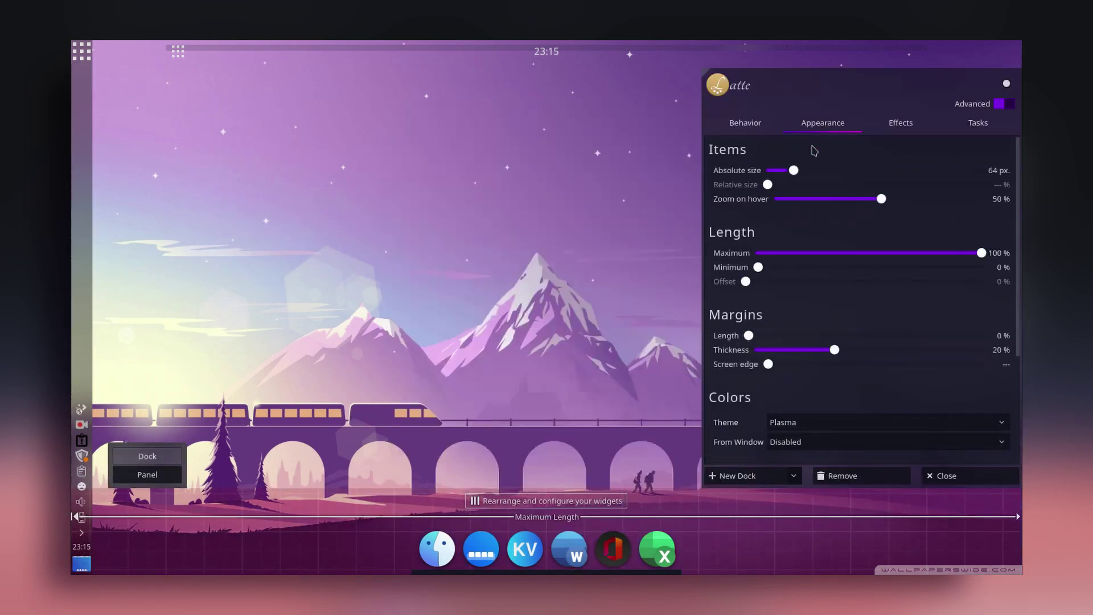
pyautogui.scroll(-2, 865, 288)
pyautogui.scroll(-1, 828, 222)
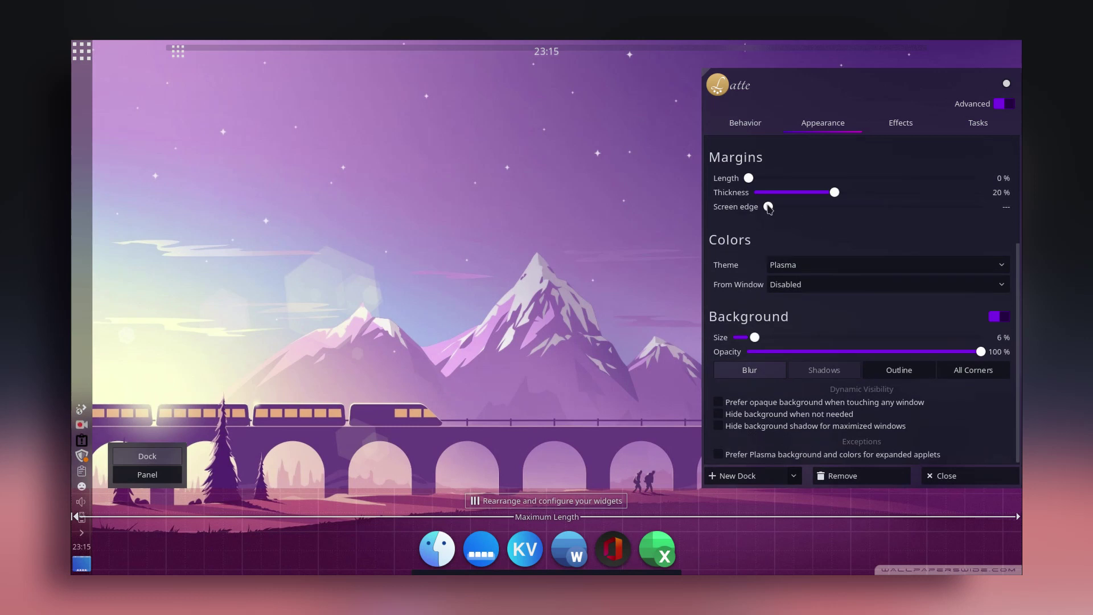
pyautogui.moveTo(768, 207); pyautogui.dragTo(852, 206)
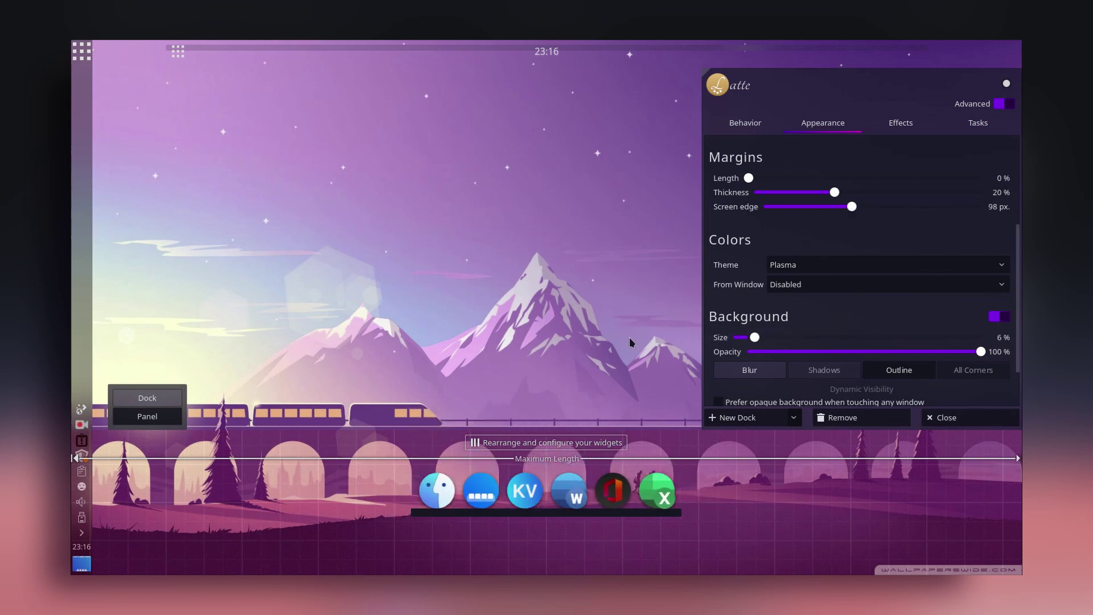
pyautogui.moveTo(852, 206)
pyautogui.mouseDown()
pyautogui.moveTo(822, 207)
pyautogui.moveTo(837, 207)
pyautogui.mouseUp()
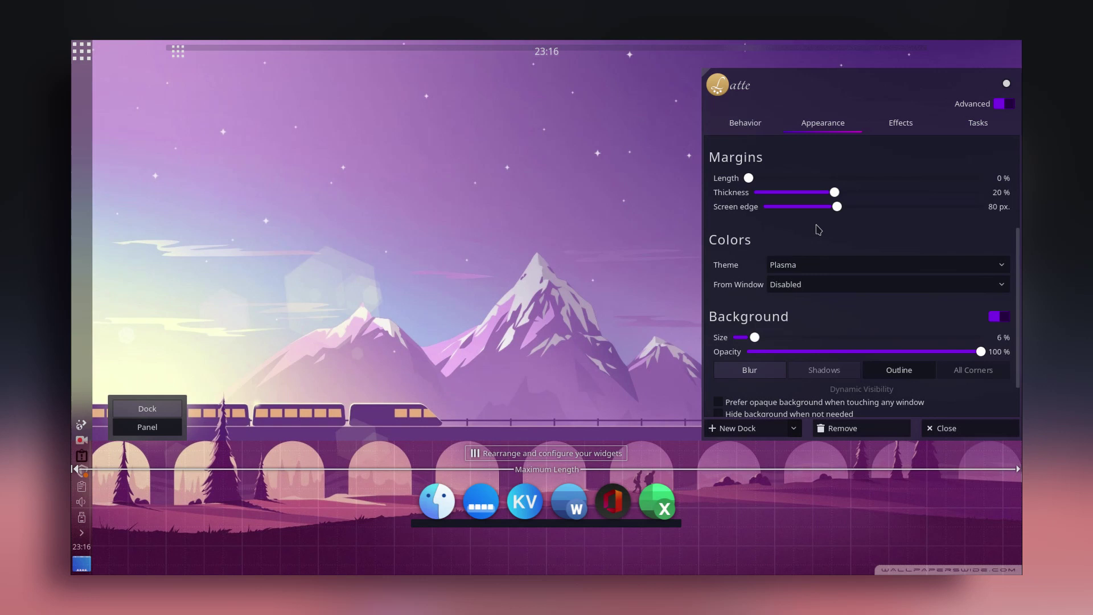
# Step: Set dock items to 53 px, background opacity 37%, margins length 14%, and finish editing
pyautogui.scroll(-2, 819, 229)
pyautogui.moveTo(754, 280); pyautogui.dragTo(988, 280)
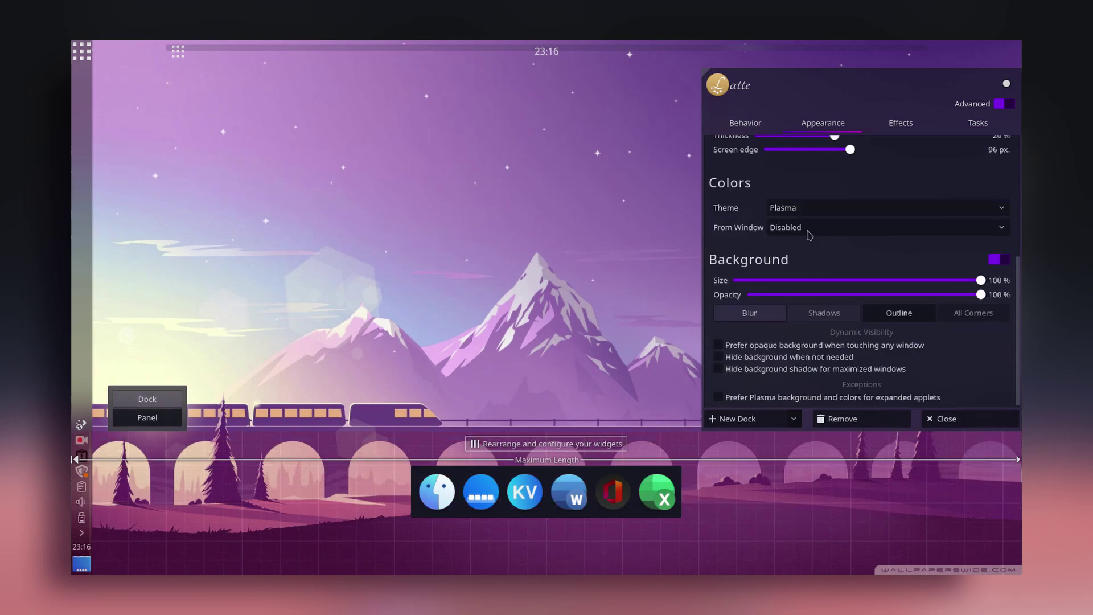
pyautogui.scroll(6, 791, 166)
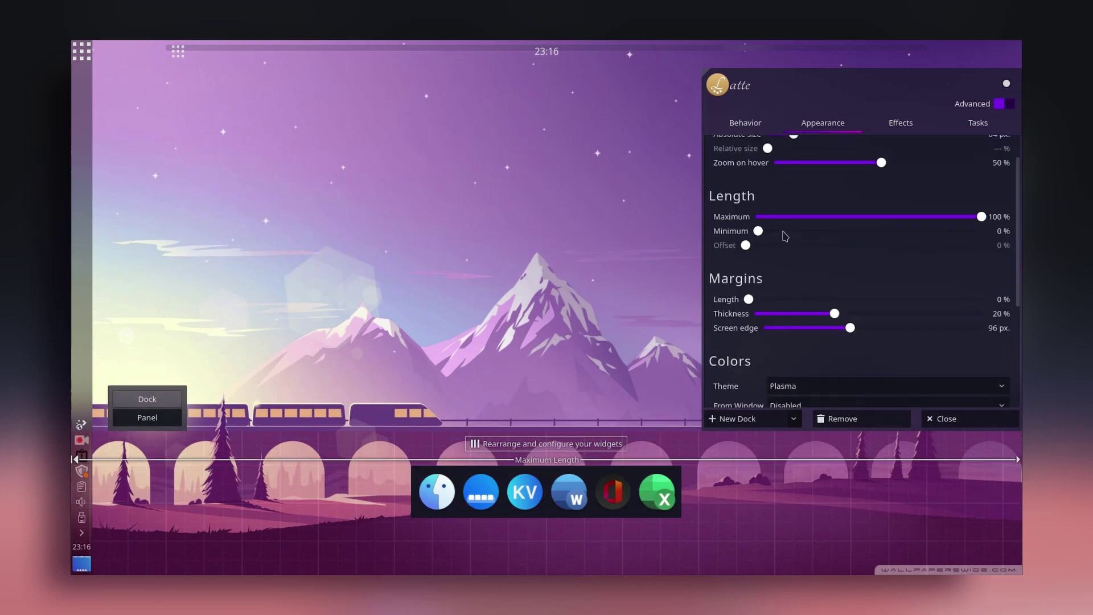
pyautogui.scroll(-6, 805, 286)
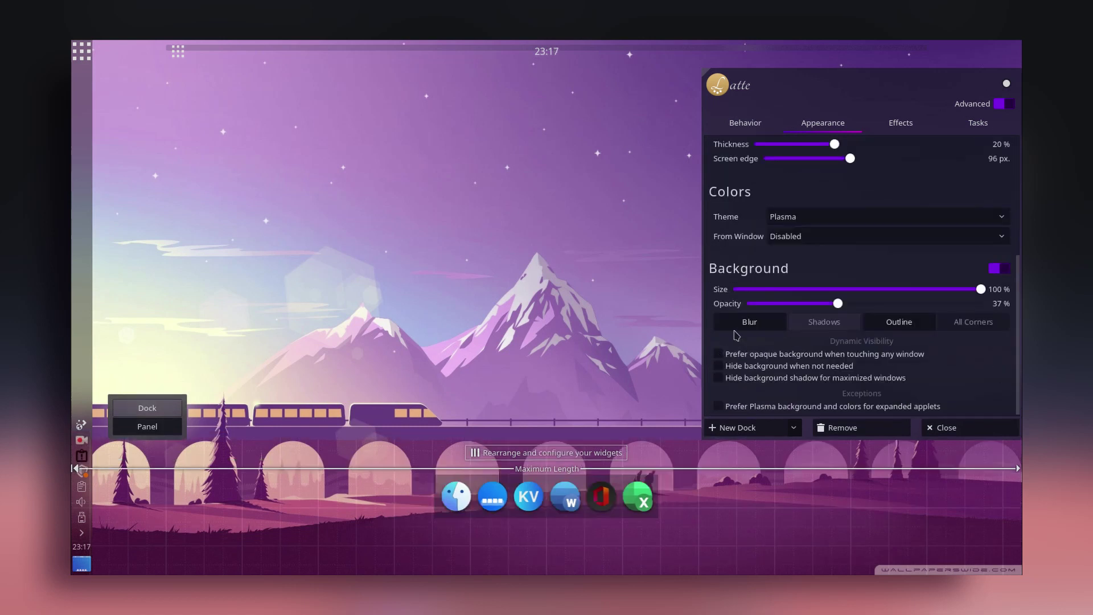
pyautogui.moveTo(800, 306); pyautogui.dragTo(738, 305)
pyautogui.scroll(7, 849, 215)
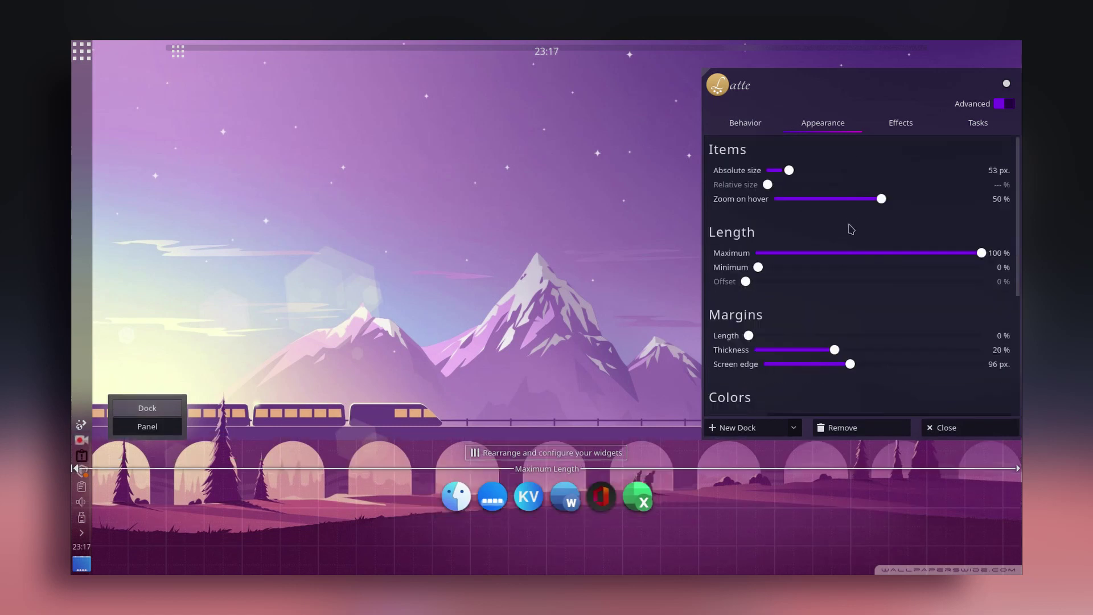
pyautogui.scroll(-1, 825, 139)
pyautogui.scroll(1, 825, 139)
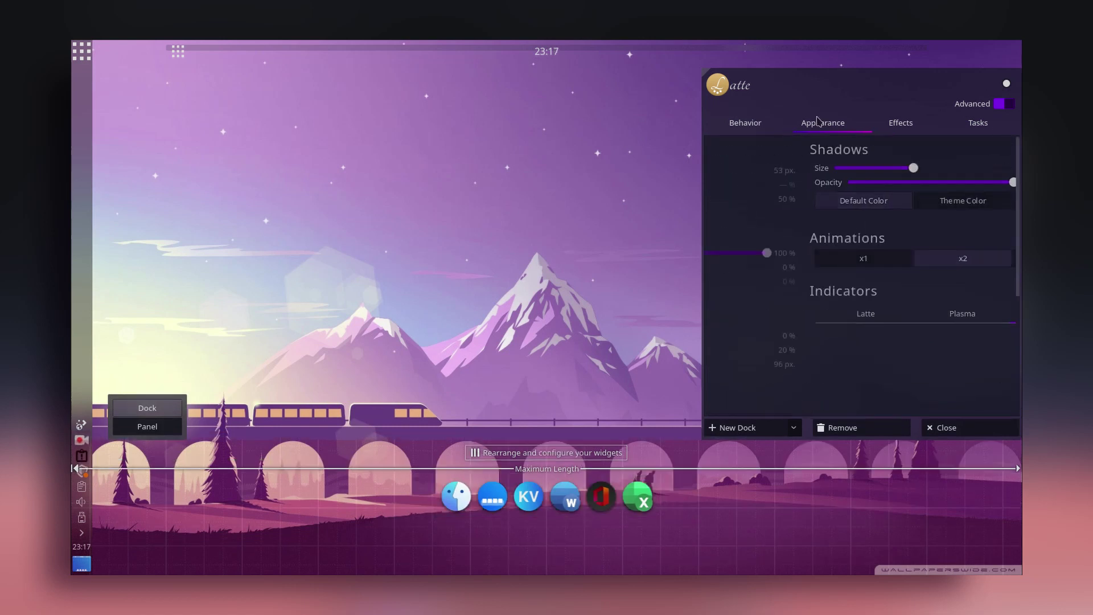
pyautogui.moveTo(749, 336); pyautogui.dragTo(872, 337)
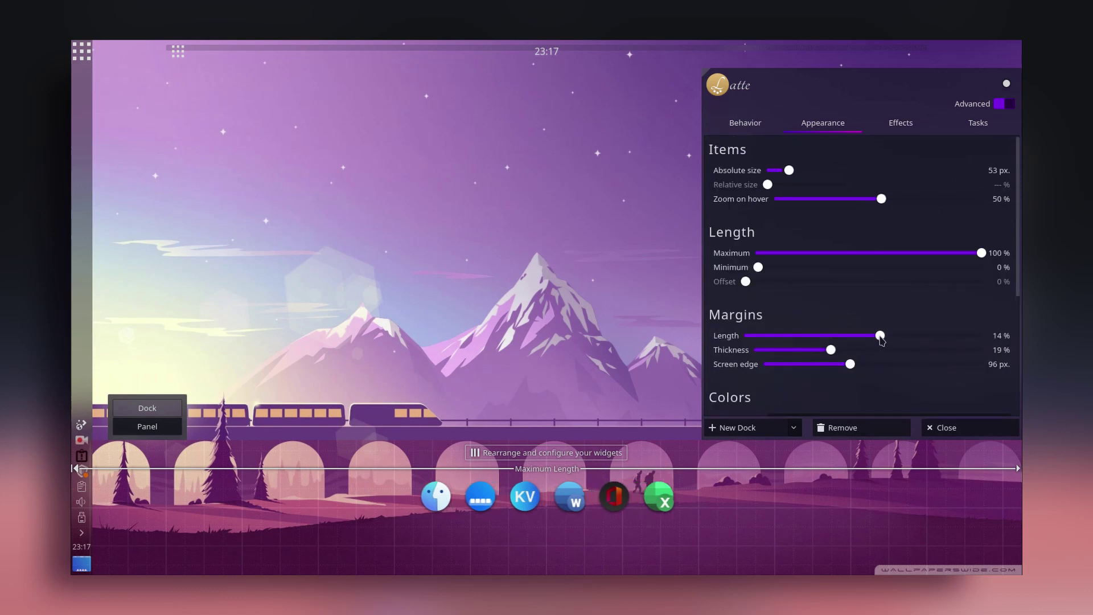
pyautogui.click(568, 231)
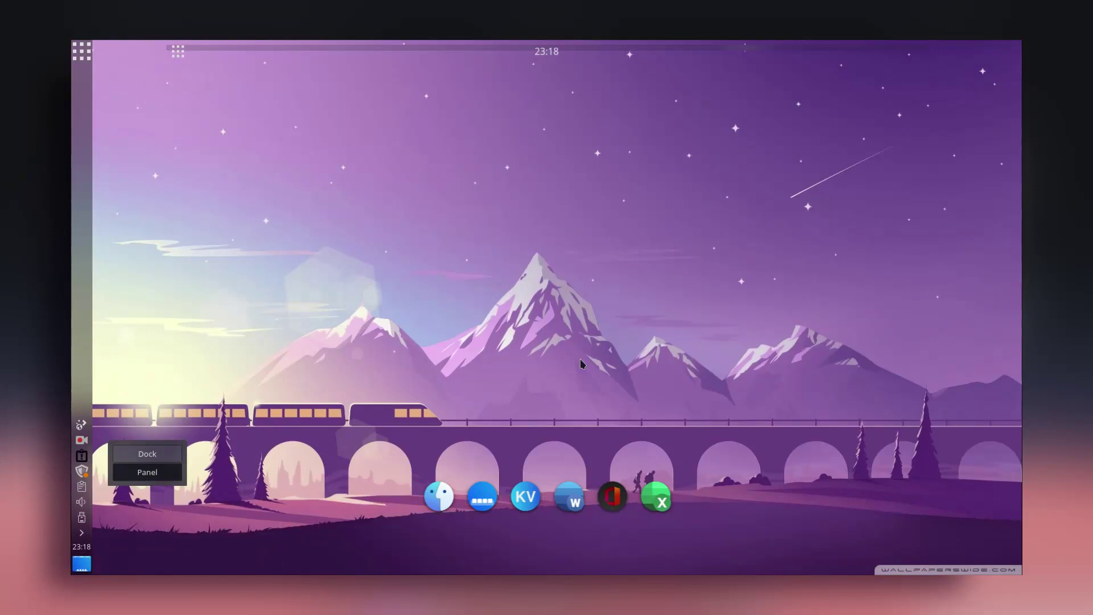
# Step: Apply and preview the wolf-and-moon wallpaper in Configure Desktop
pyautogui.rightClick(329, 421)
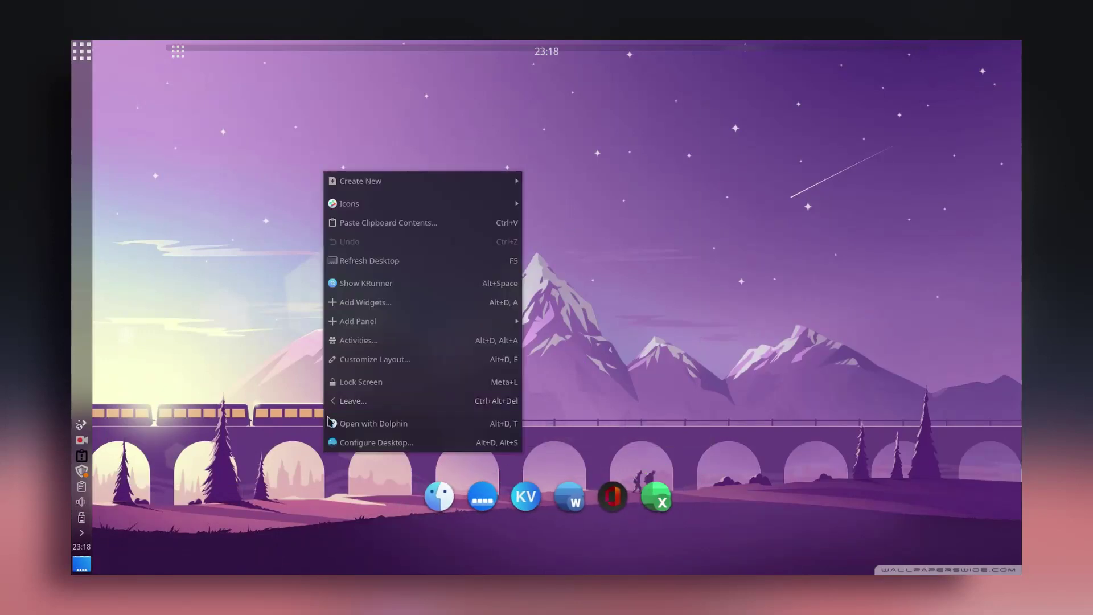
pyautogui.click(345, 443)
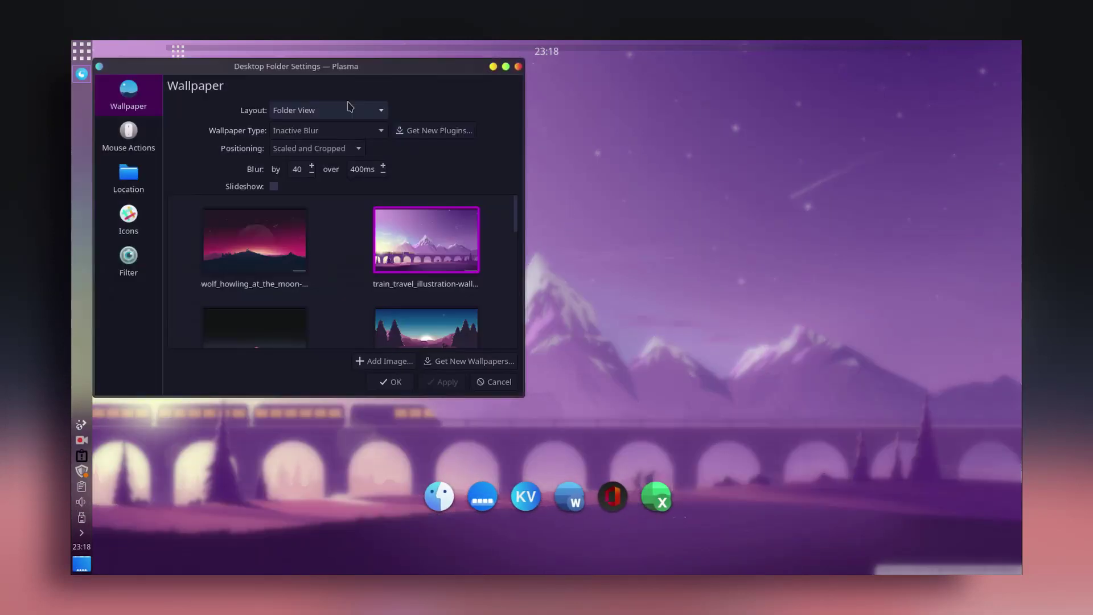
pyautogui.click(384, 253)
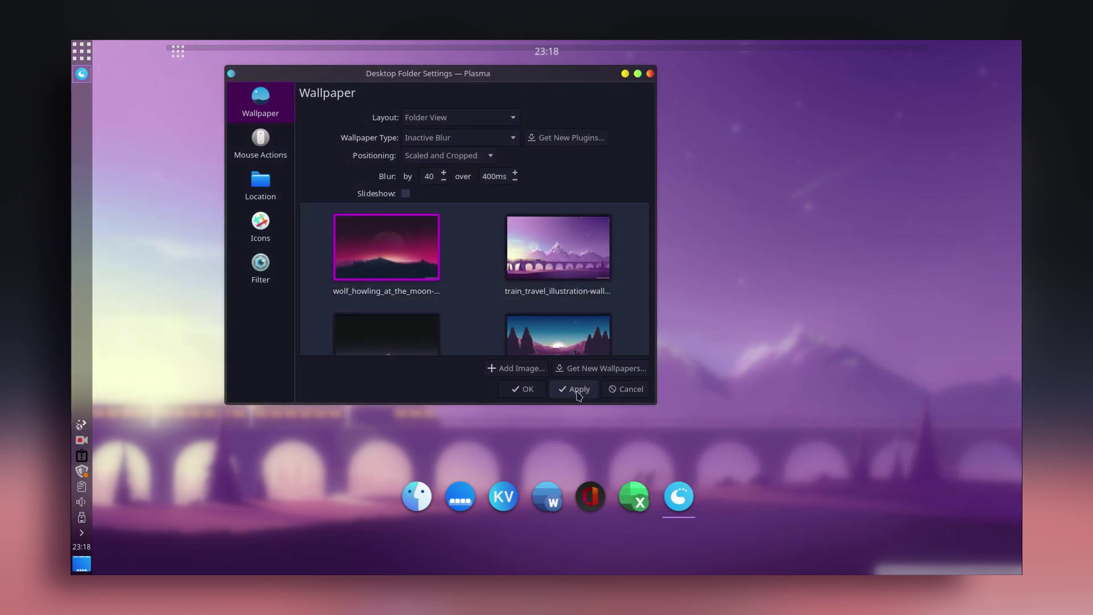
pyautogui.click(575, 388)
pyautogui.click(625, 73)
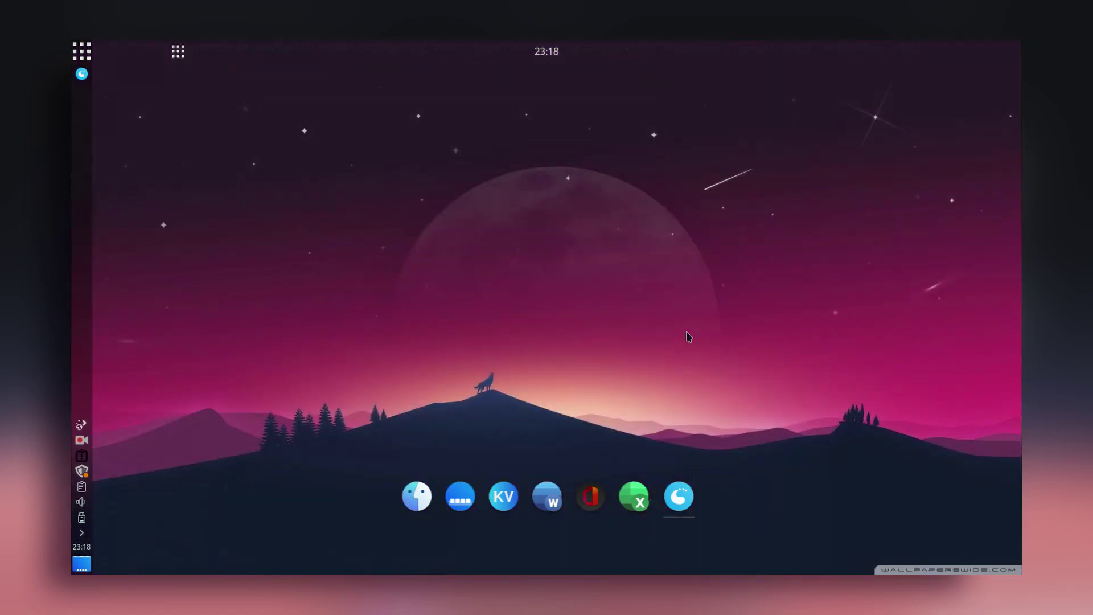
pyautogui.click(679, 496)
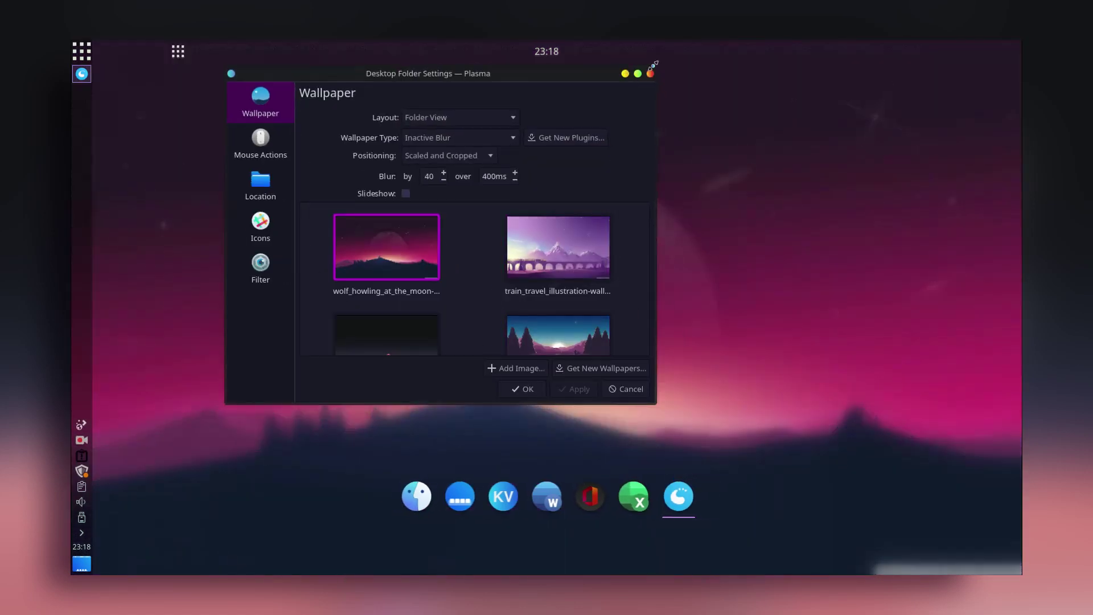
# Step: Apply the low_poly_simple_mountain wallpaper, preview it, and close the wallpaper settings
pyautogui.scroll(-2, 530, 228)
pyautogui.click(395, 246)
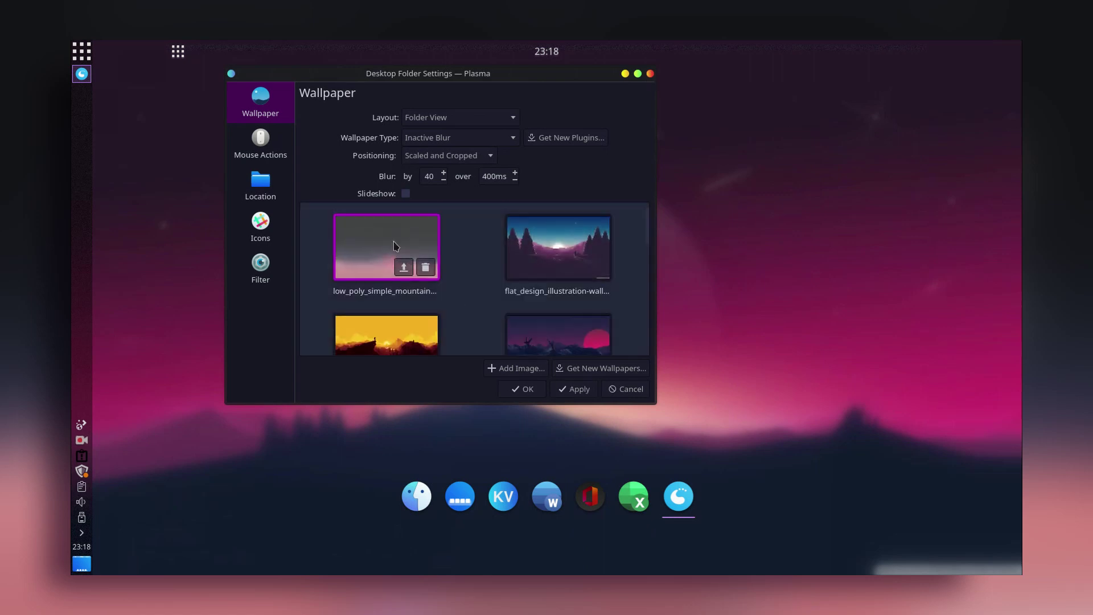
pyautogui.click(568, 390)
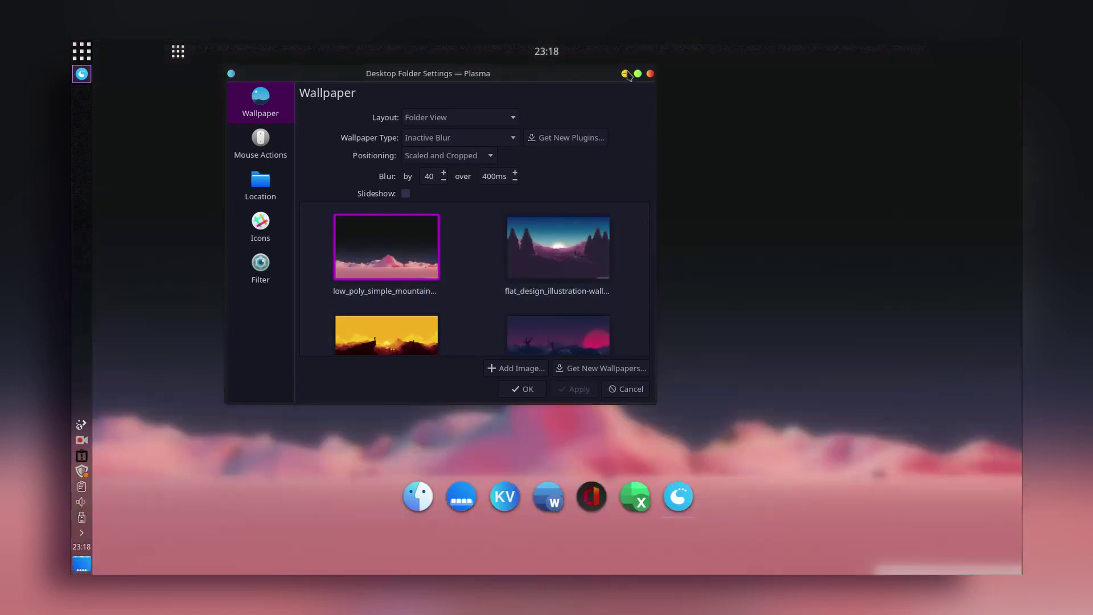
pyautogui.click(625, 73)
pyautogui.click(680, 490)
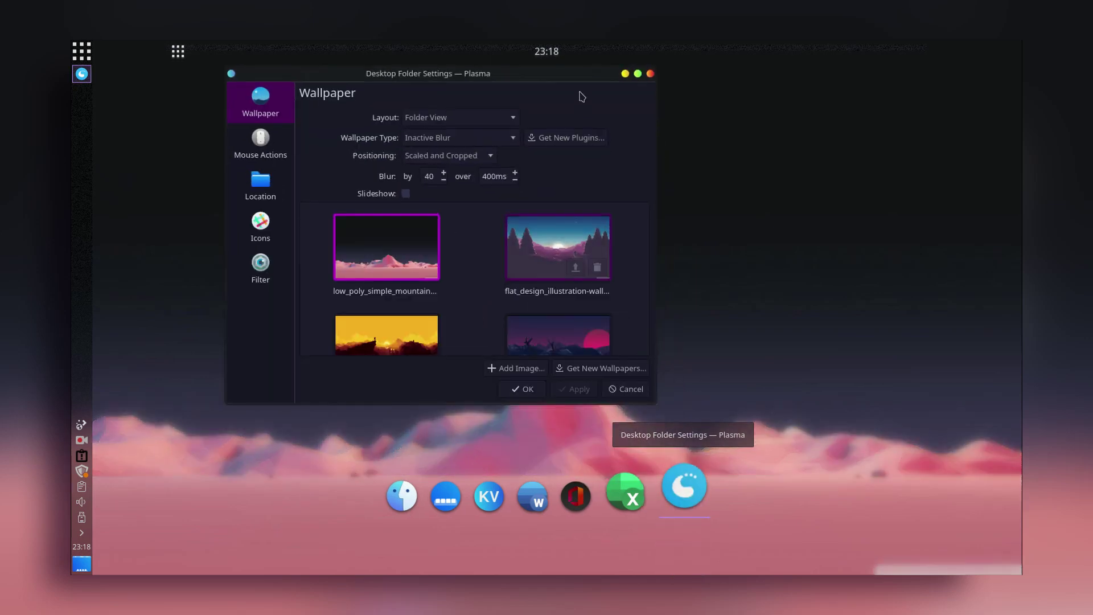
pyautogui.click(653, 80)
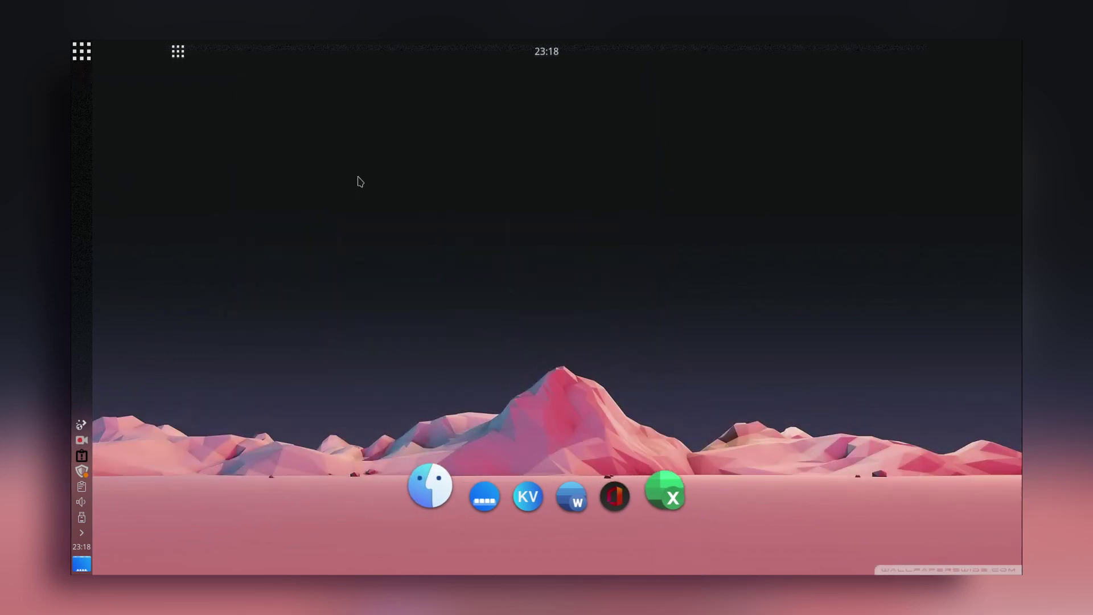
# Step: Switch the Latte top bar from dock to Panel style in its edit mode
pyautogui.rightClick(403, 51)
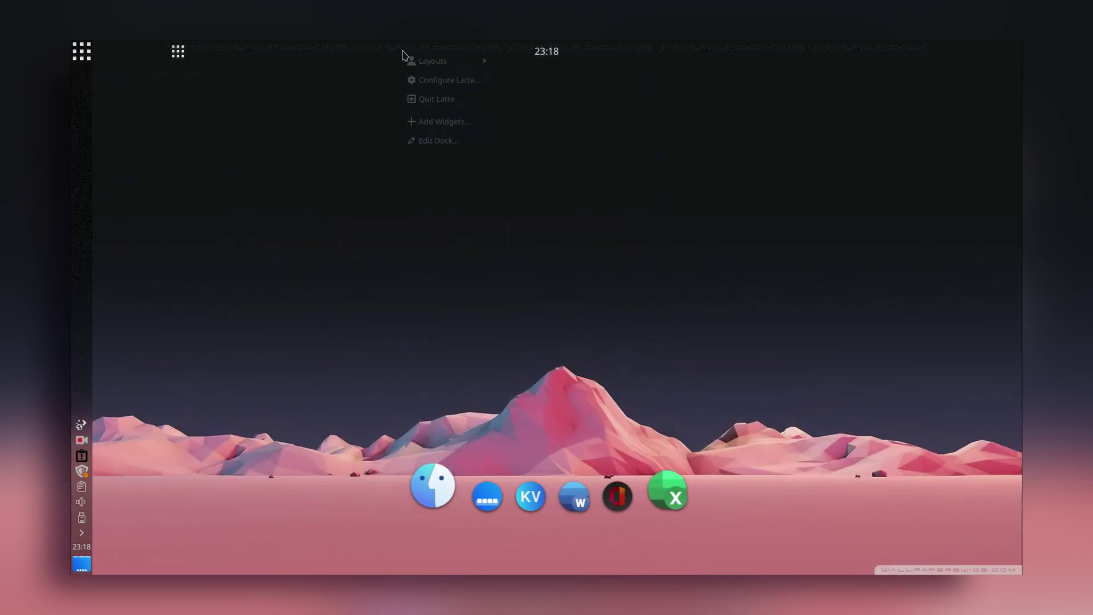
pyautogui.click(431, 141)
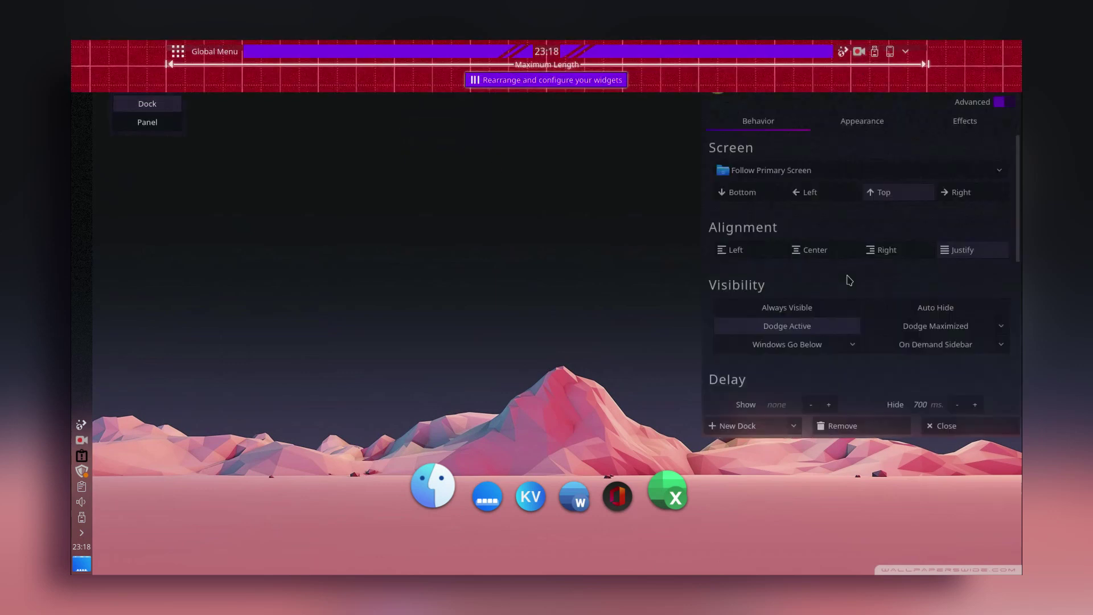
pyautogui.click(154, 127)
pyautogui.press('Escape')
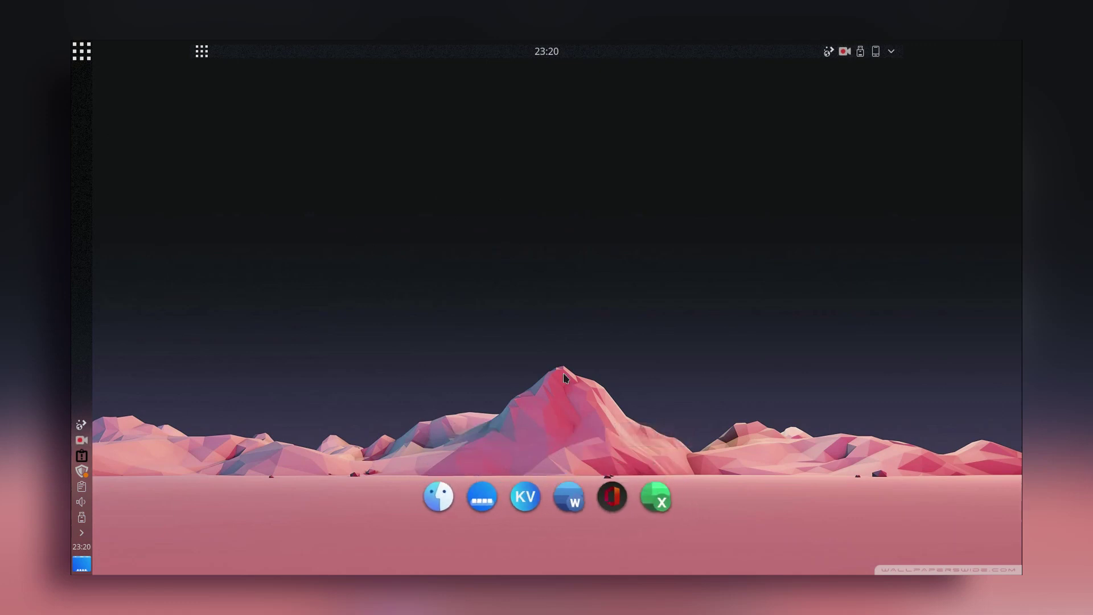
# Step: Remove the old Plasma panel from the left edge and dismiss the Panel Removed notice
pyautogui.rightClick(88, 222)
pyautogui.click(113, 306)
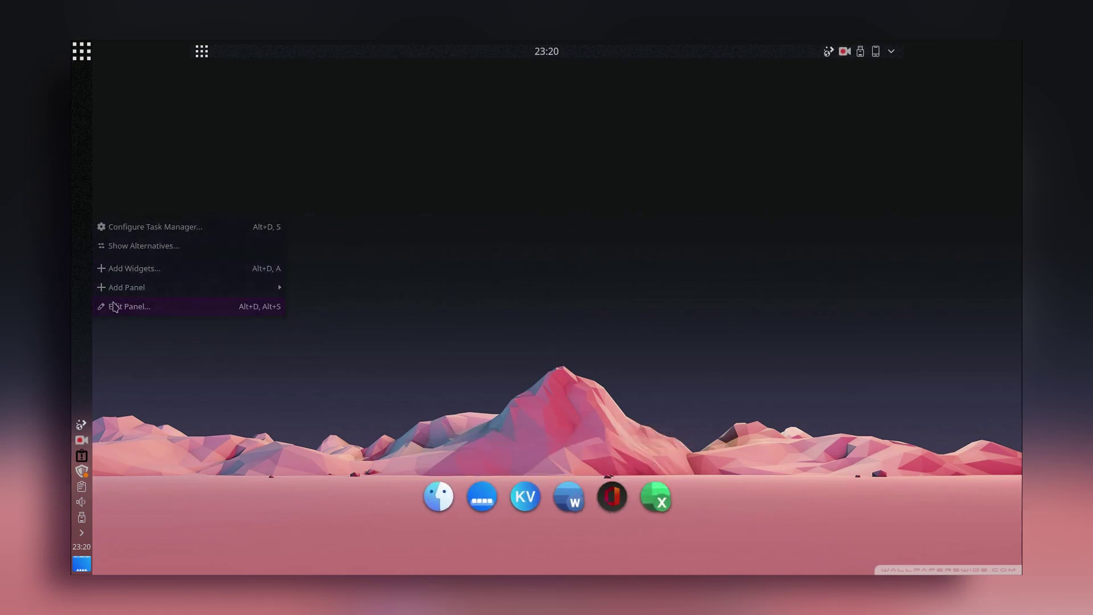
pyautogui.click(155, 69)
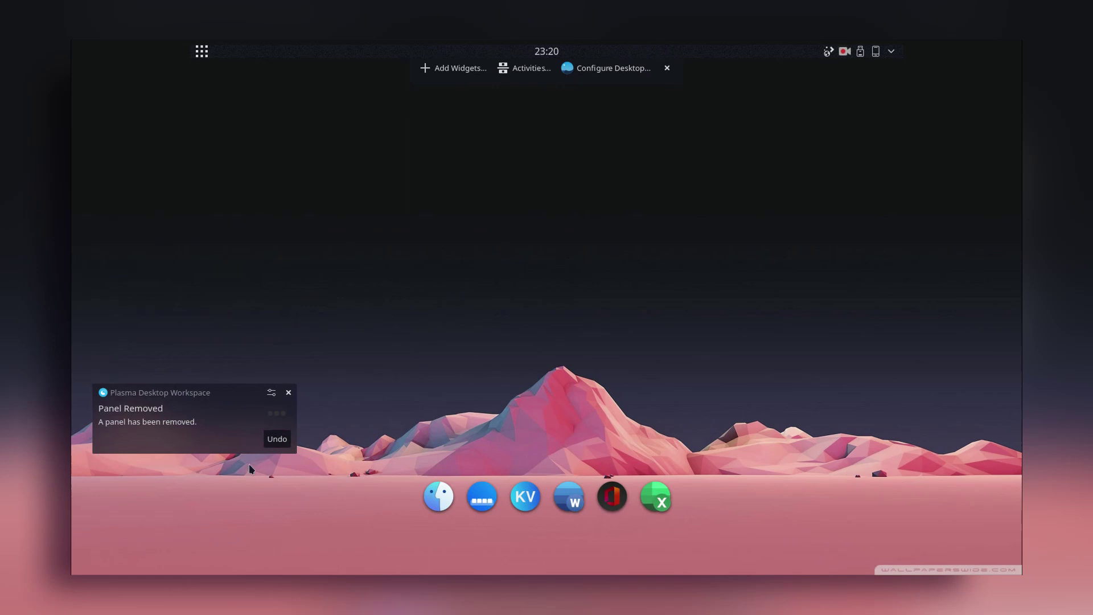
pyautogui.click(288, 393)
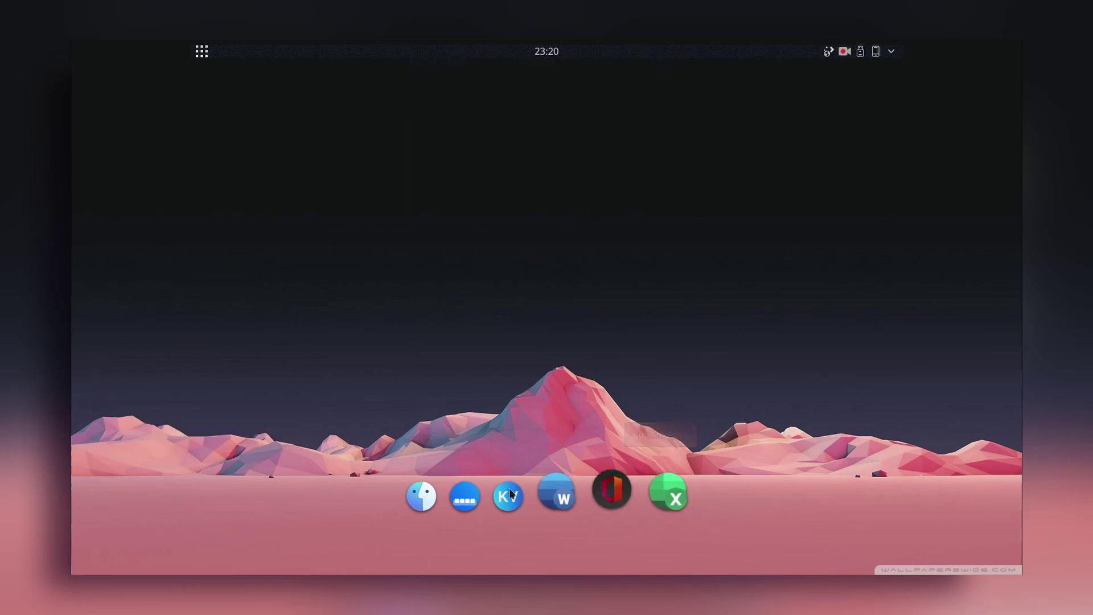